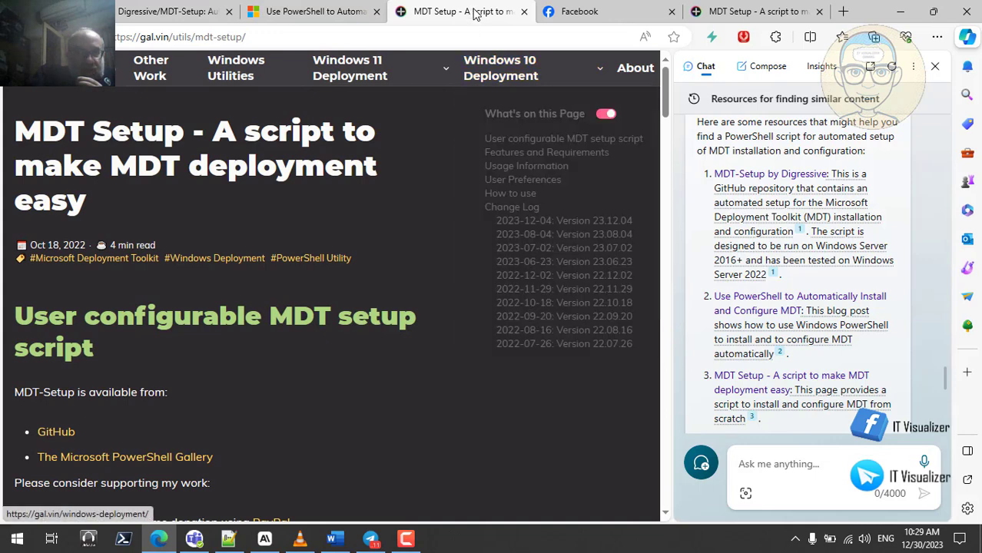
- Close the MDT Setup page and open the fourth suggested MDT deployment article
click(524, 12)
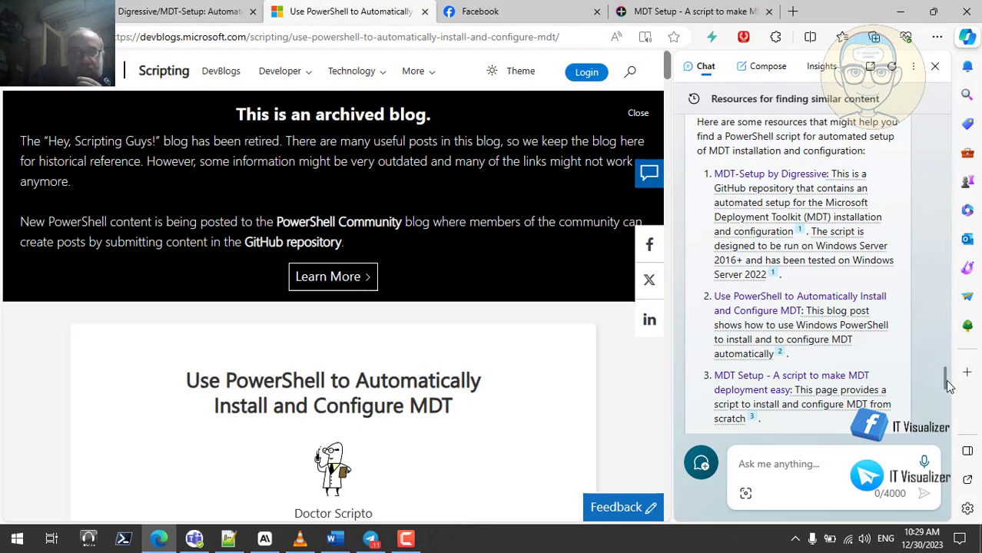
scroll(946, 384, down, 3)
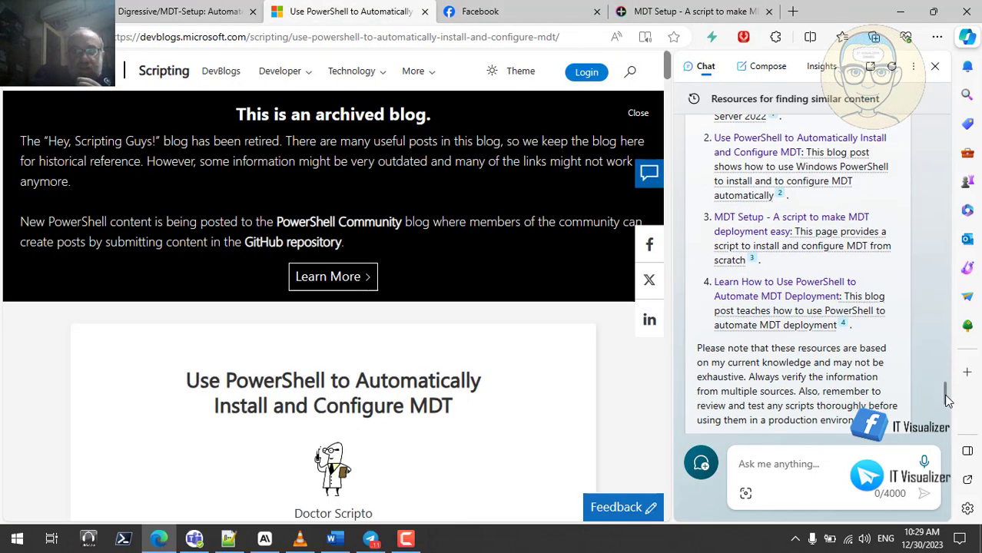
click(789, 319)
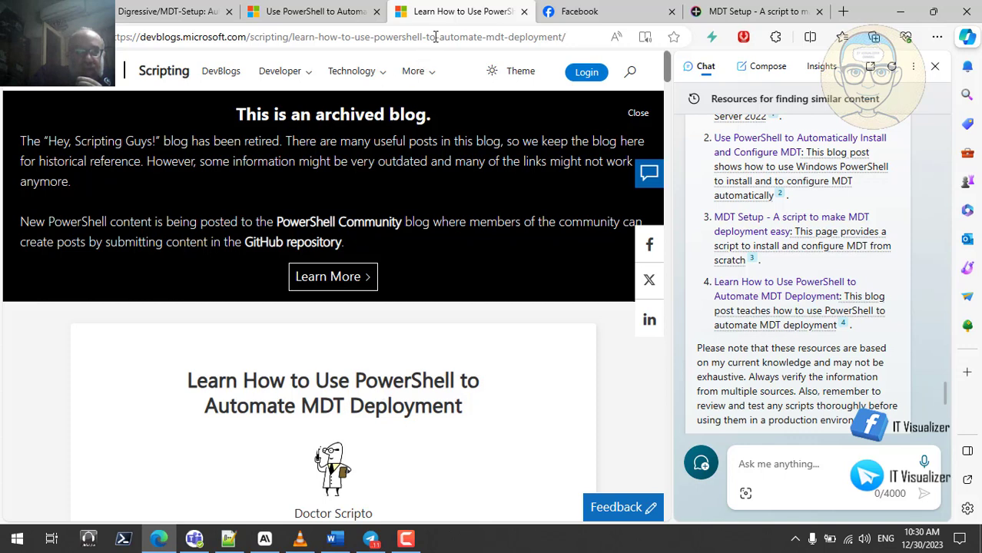
- Select the web addresses of the article, the MDT install blog post and the GitHub page
click(355, 35)
click(329, 14)
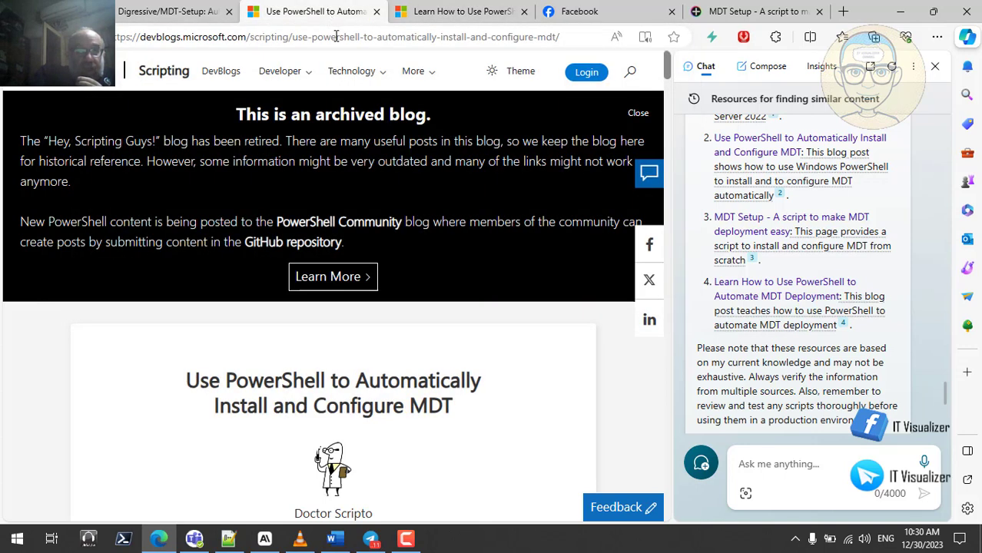
click(335, 36)
click(167, 12)
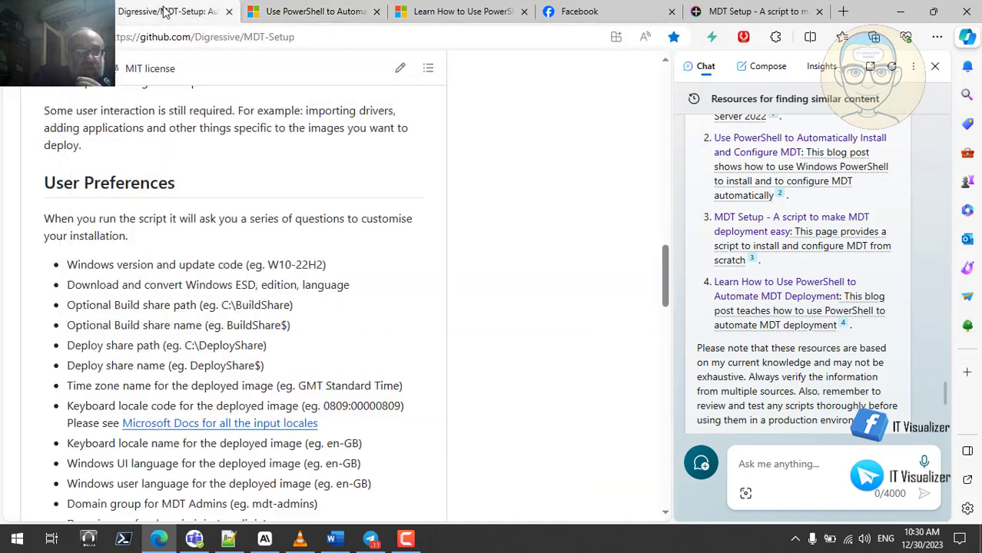
click(179, 33)
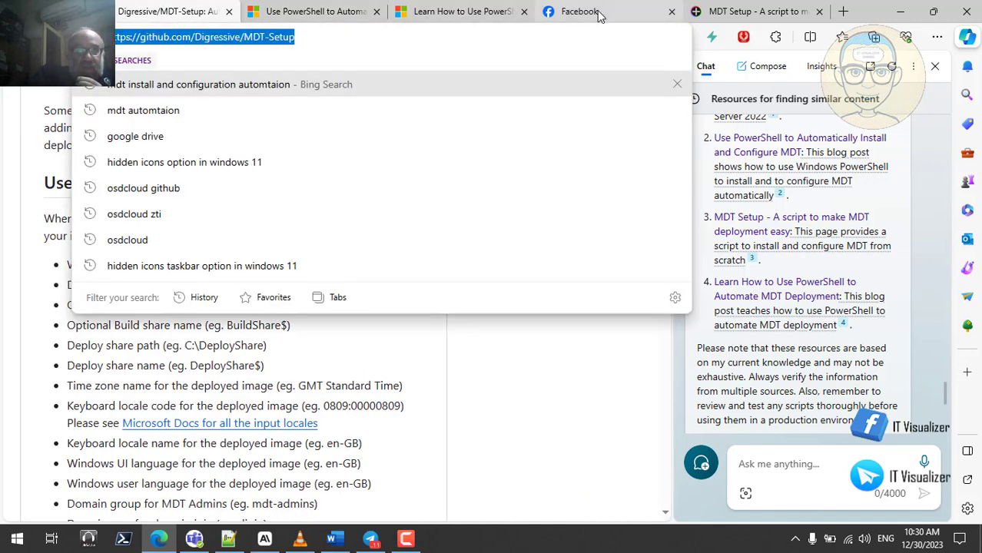
click(725, 13)
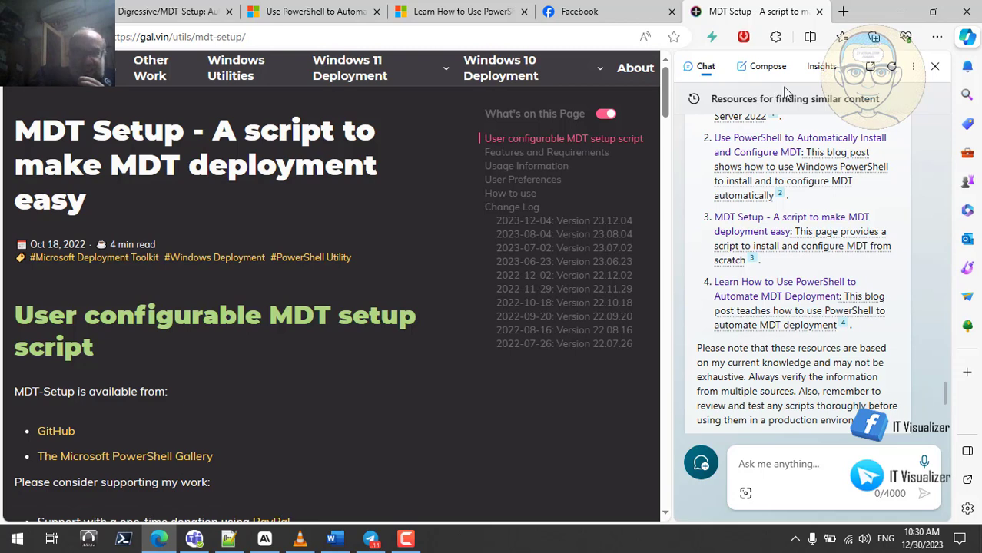
- Close the MDT Setup script page and minimize Edge to show the desktop
click(820, 13)
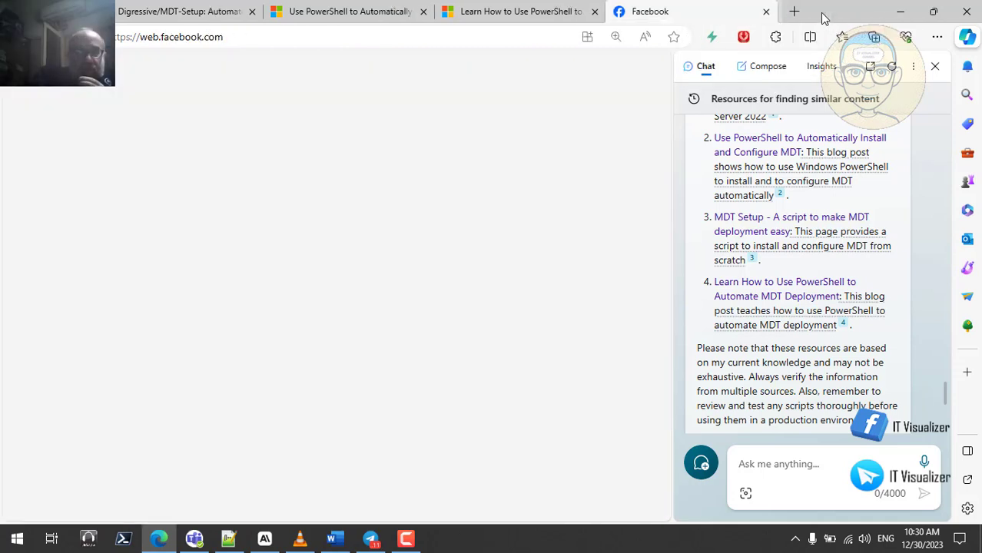
click(900, 11)
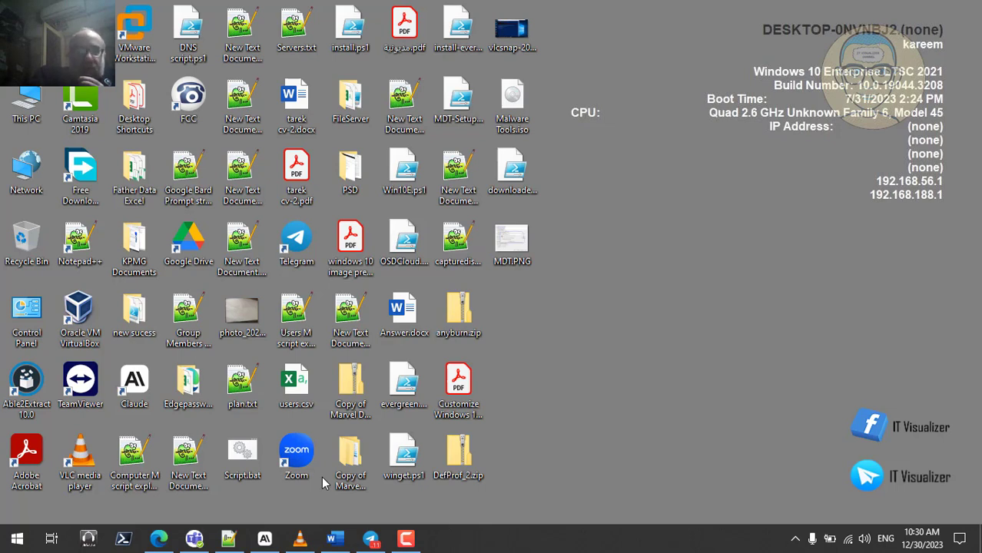
mouse_move(348, 544)
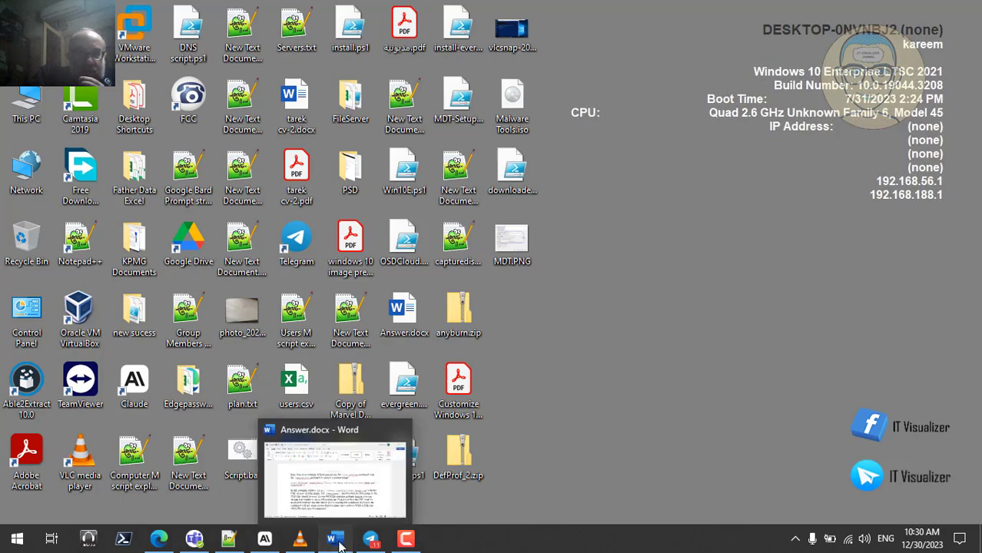
- Select the Start-OSDCloud example in Answer.docx, then return to MDT-Setup1.ps1 in Notepad++
click(340, 542)
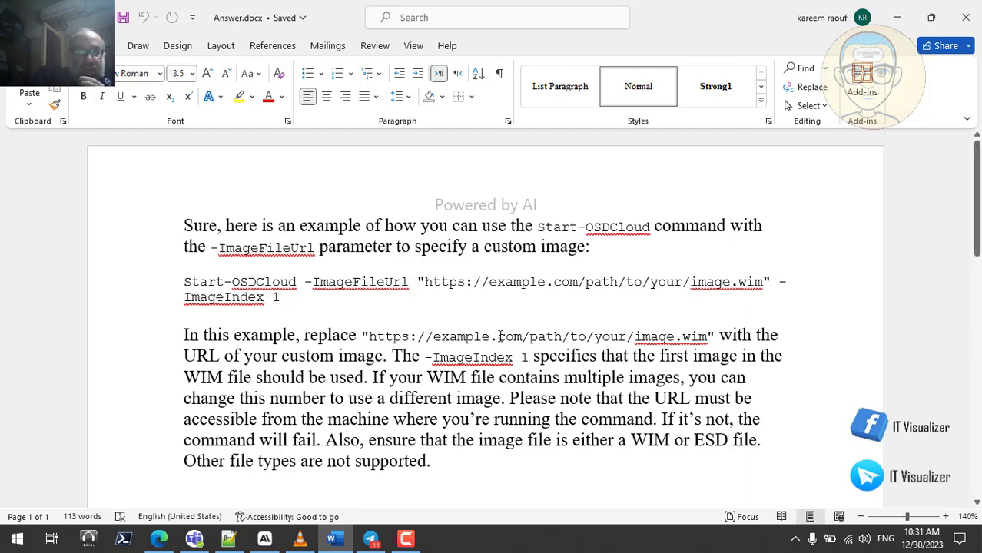
double_click(477, 282)
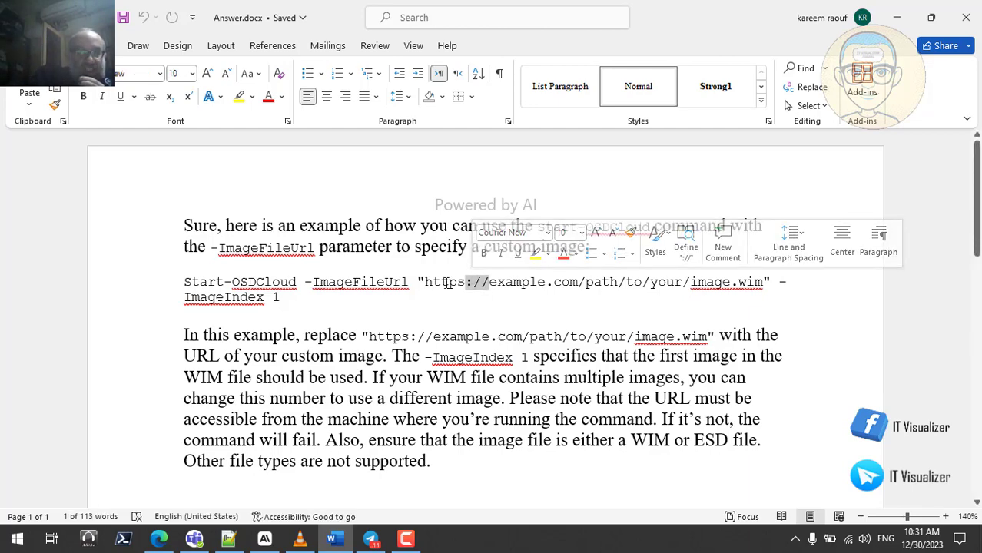
triple_click(447, 283)
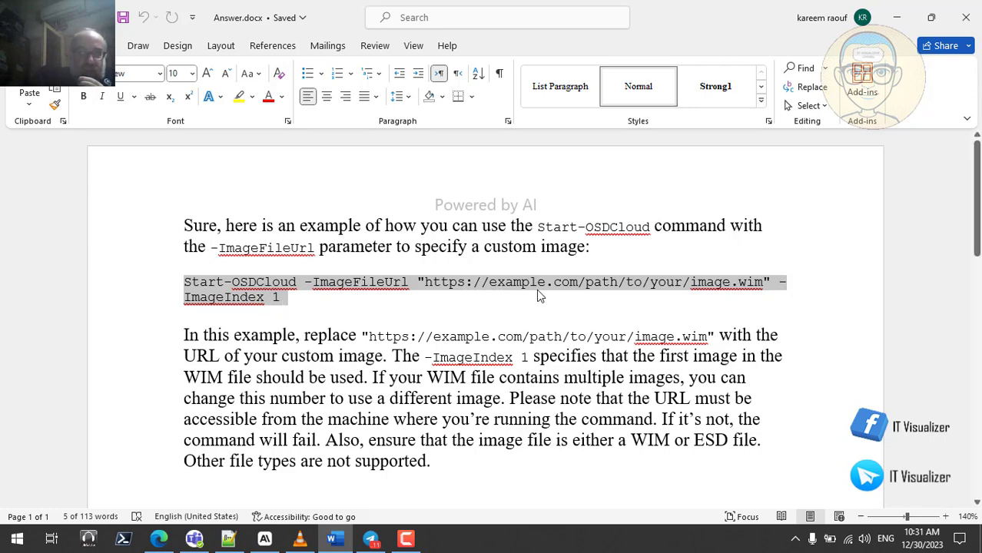
click(228, 538)
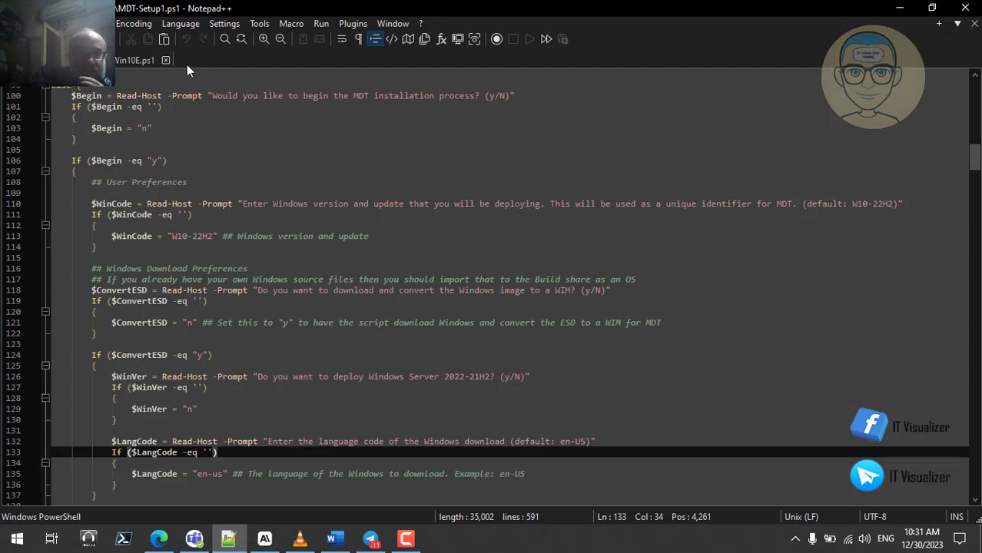
- Select OSVersion on line 24 of Win10E.ps1, compare it with the Word example, then switch to VLC
click(141, 62)
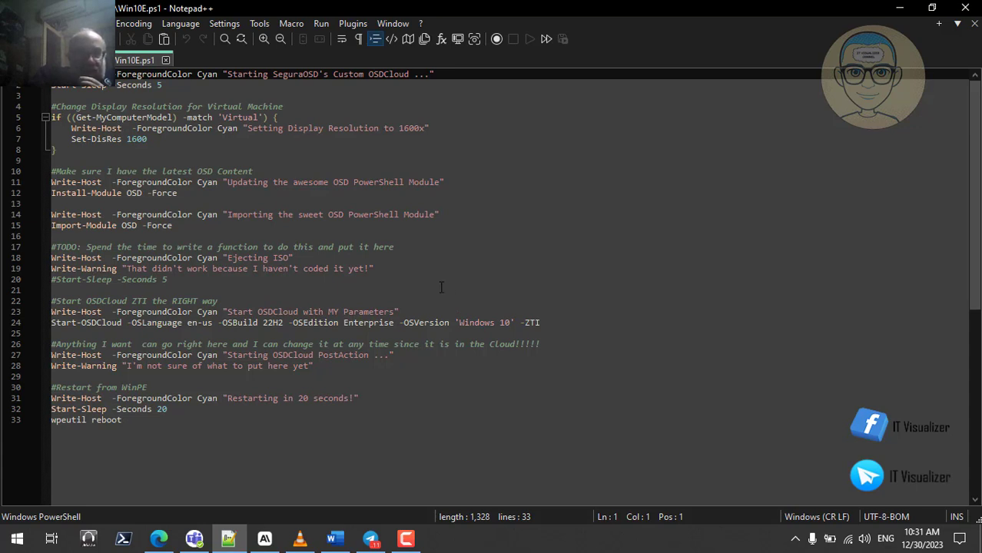
double_click(431, 322)
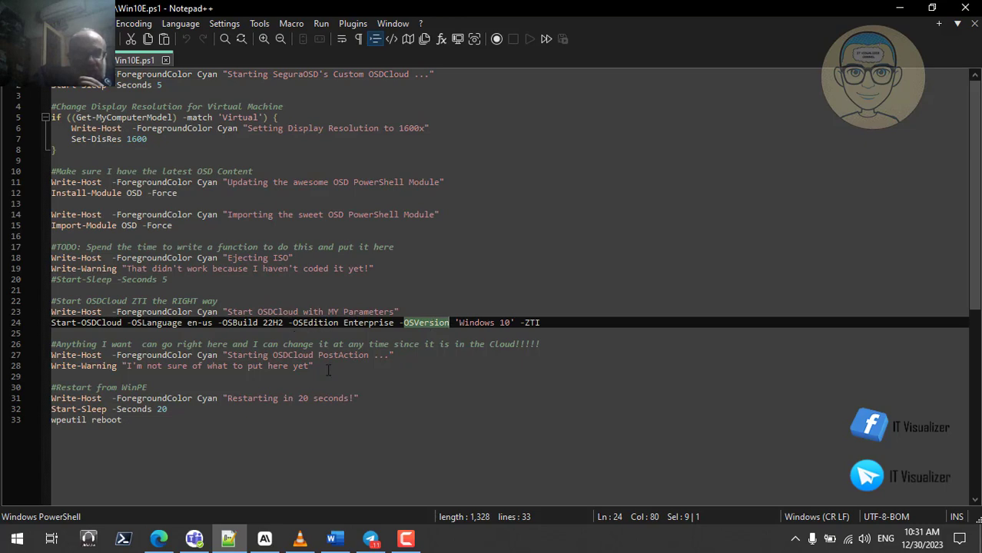
click(338, 540)
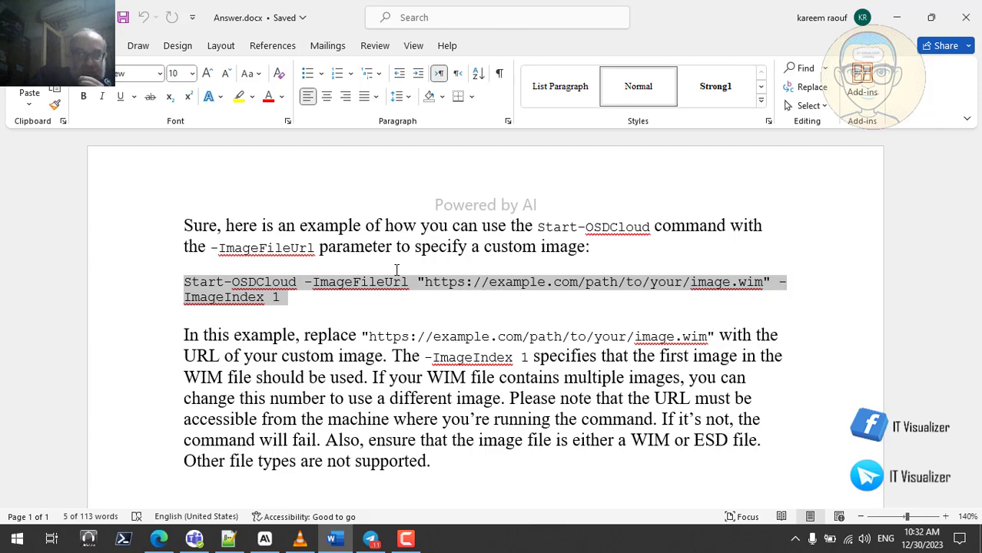
click(896, 17)
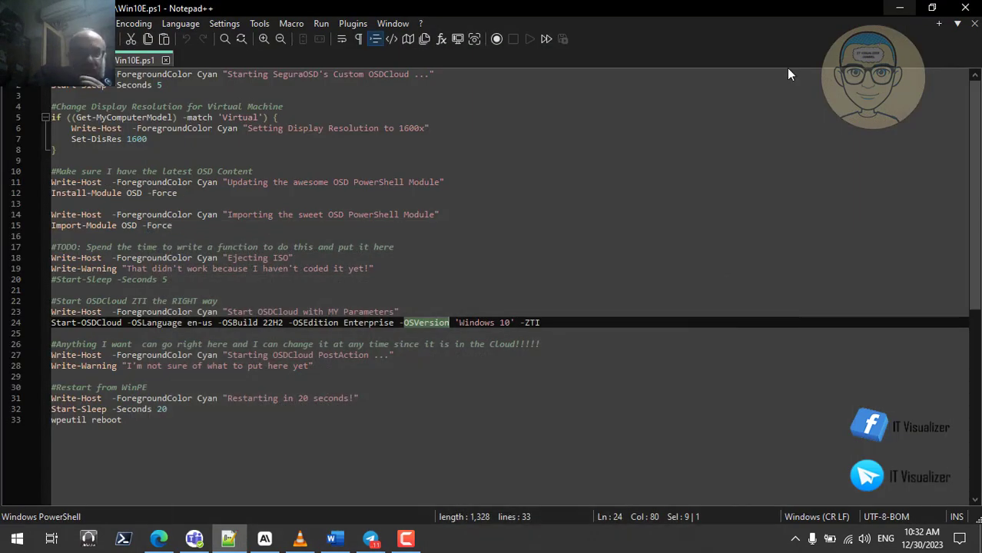
click(300, 538)
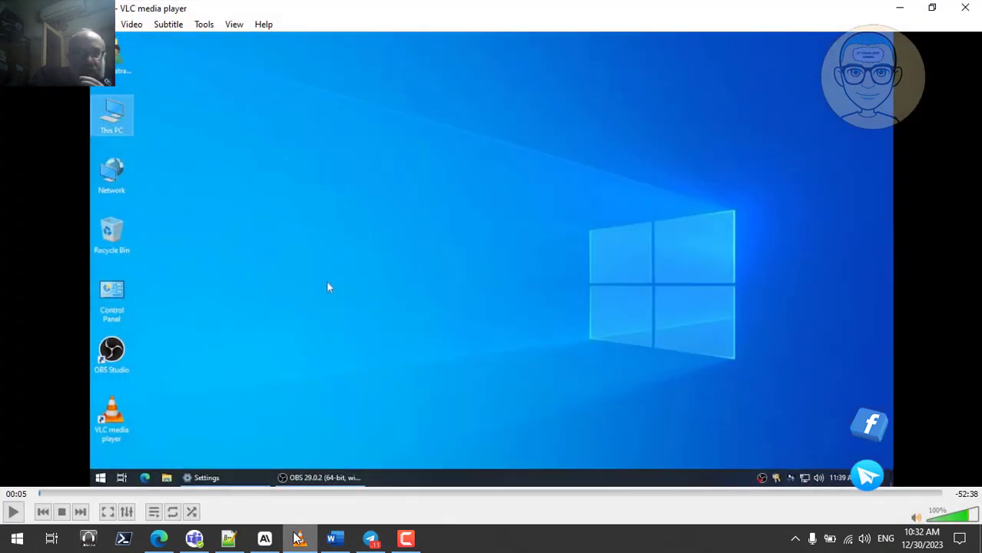
- Play the VLC recording full screen until PowerShell ISE opens from MDT-Setup-main
double_click(267, 361)
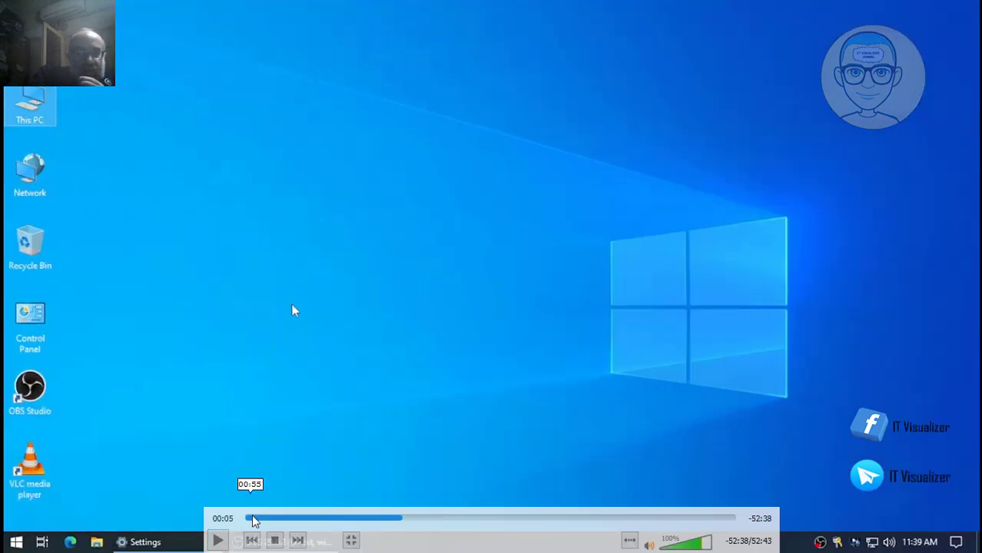
click(217, 540)
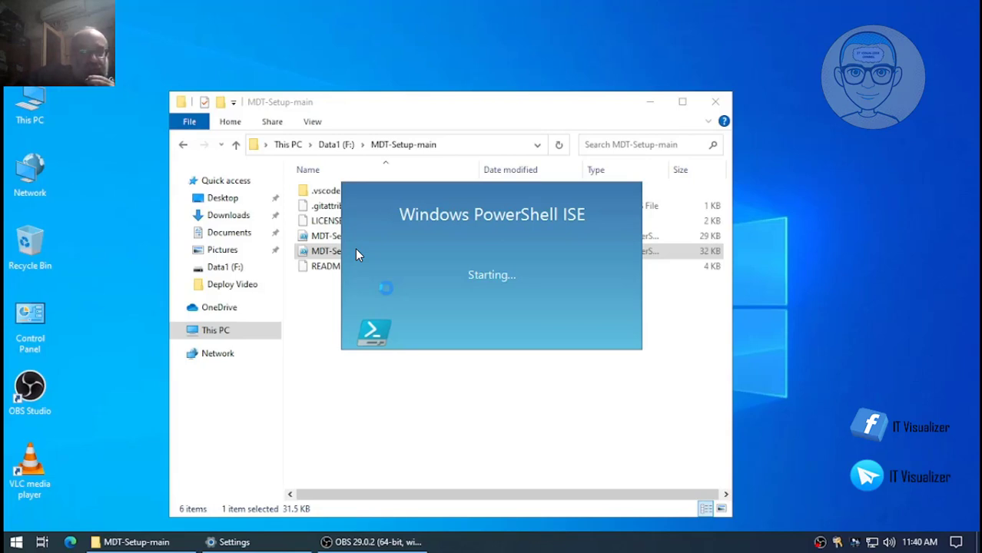
- Minimize OBS and scroll through the MDT-Setup1.ps1 script in PowerShell ISE
click(366, 540)
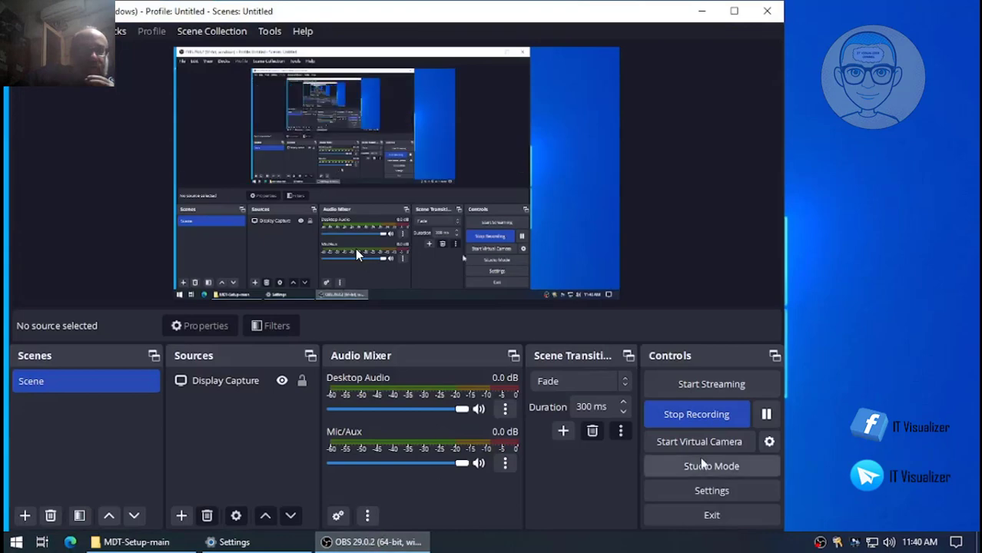
click(704, 12)
scroll(266, 218, down, 9)
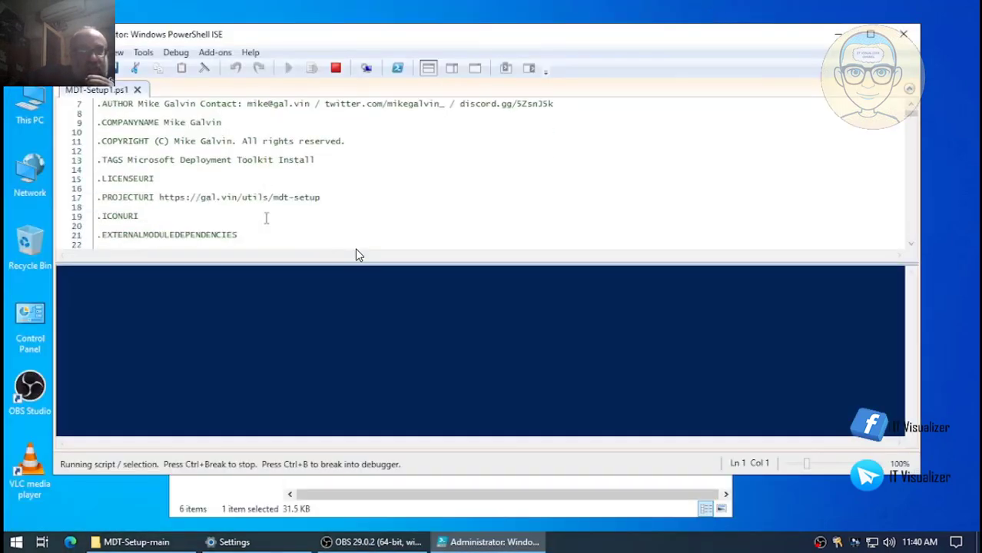
scroll(244, 192, down, 9)
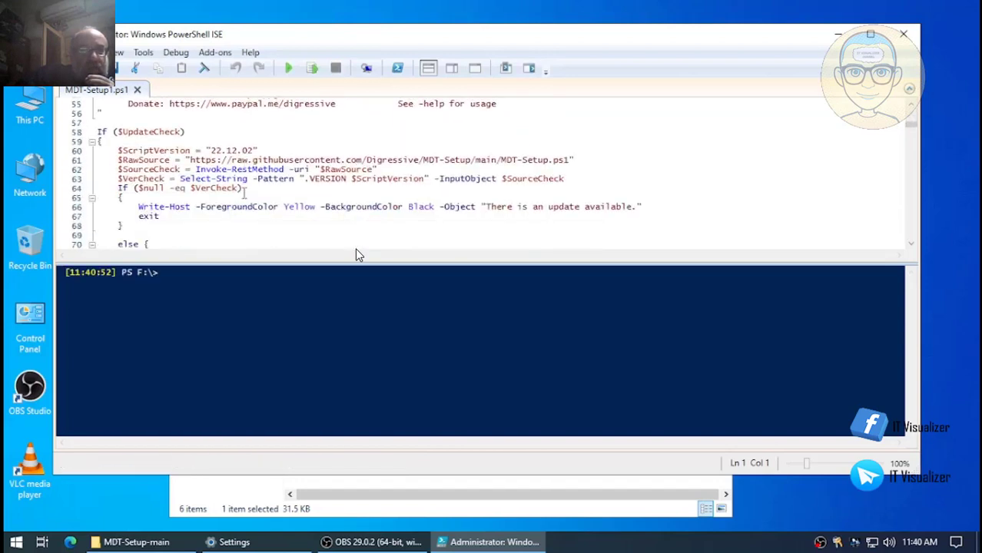
scroll(357, 255, down, 2)
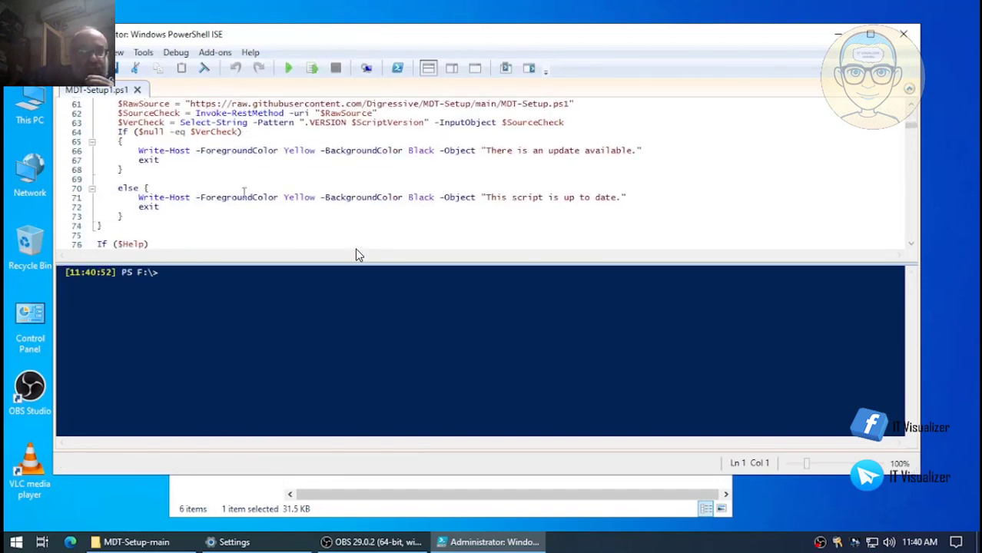
scroll(356, 255, down, 4)
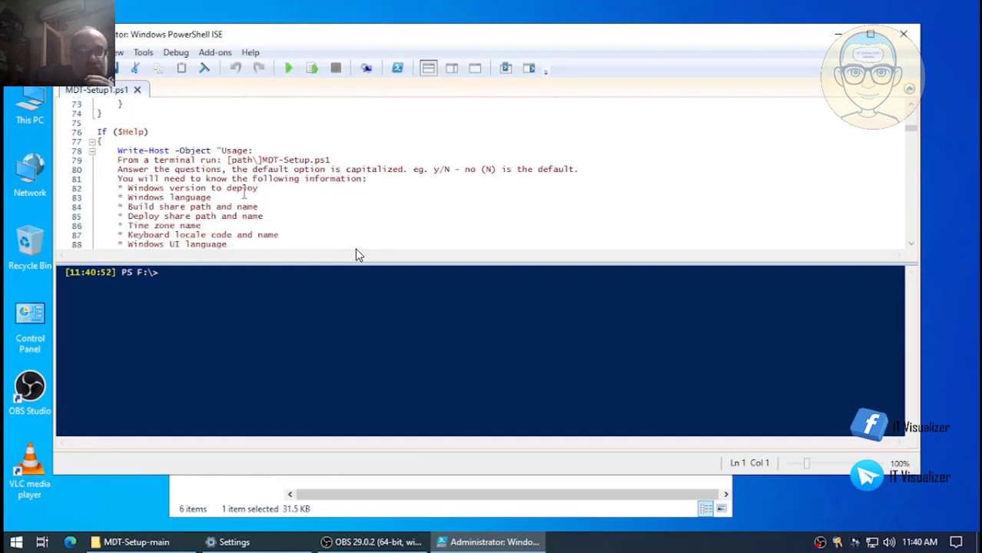
scroll(356, 255, down, 3)
scroll(357, 255, down, 1)
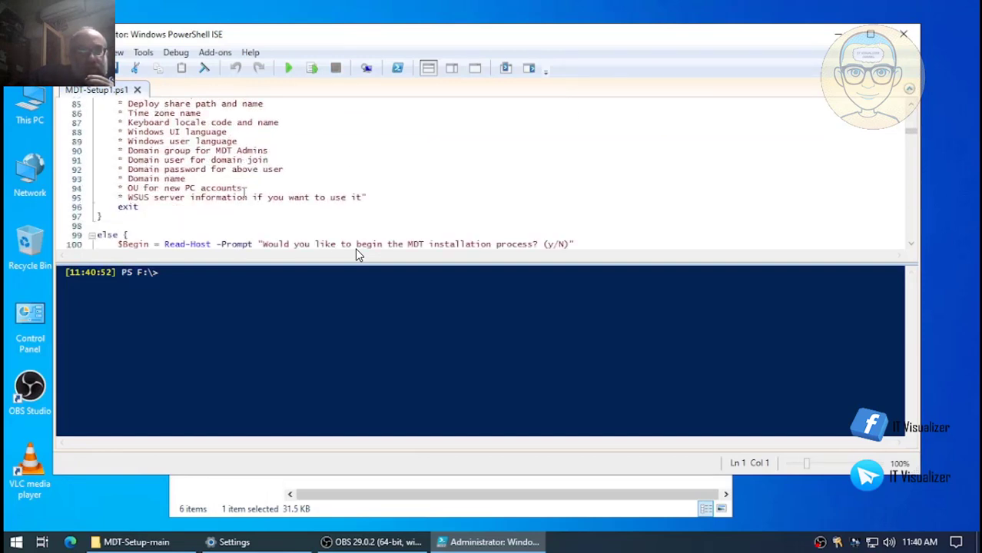
scroll(356, 255, down, 3)
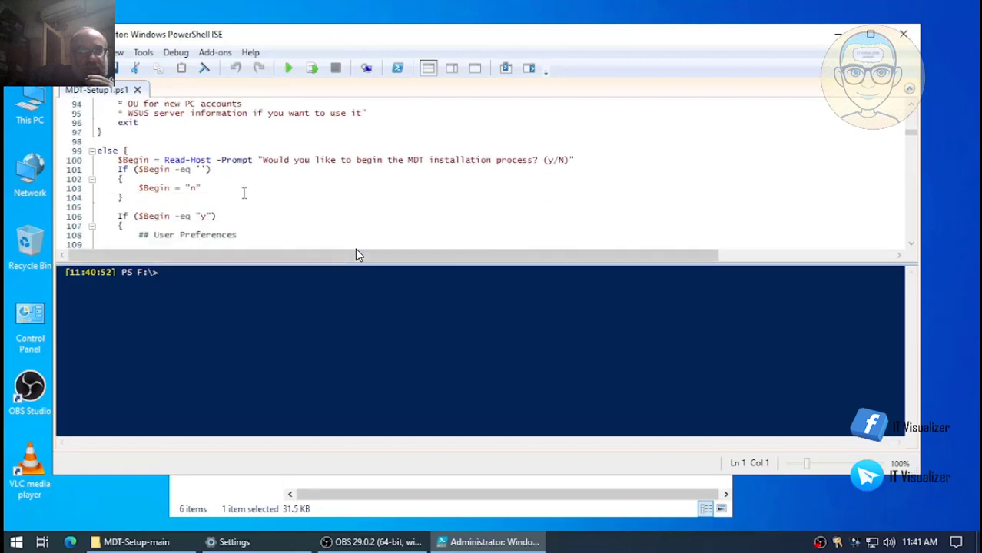
scroll(357, 255, down, 10)
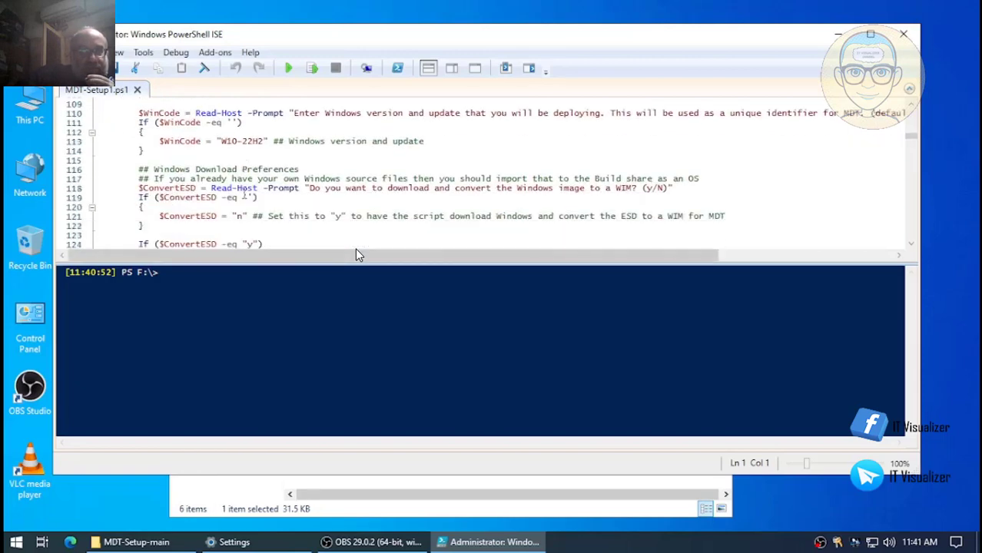
scroll(356, 255, down, 3)
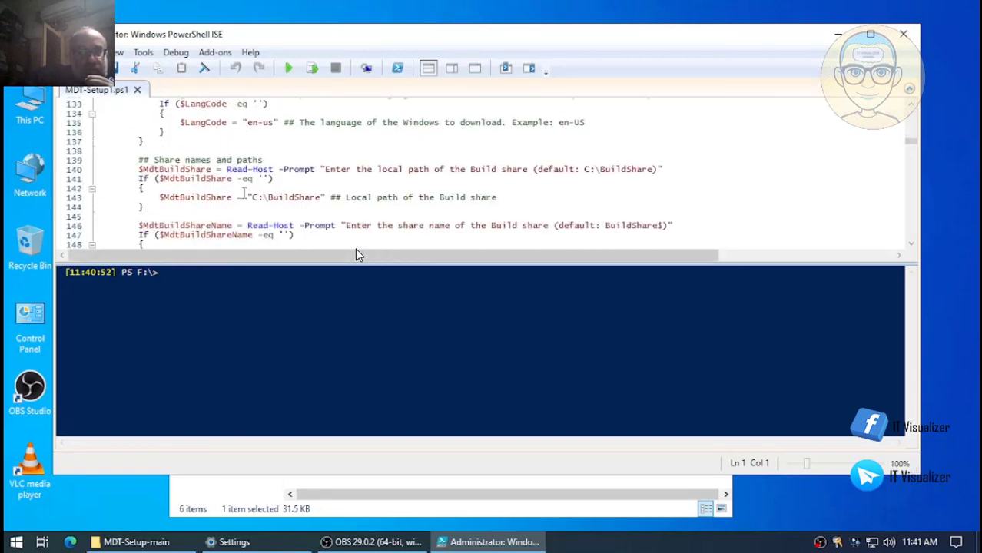
scroll(357, 255, up, 6)
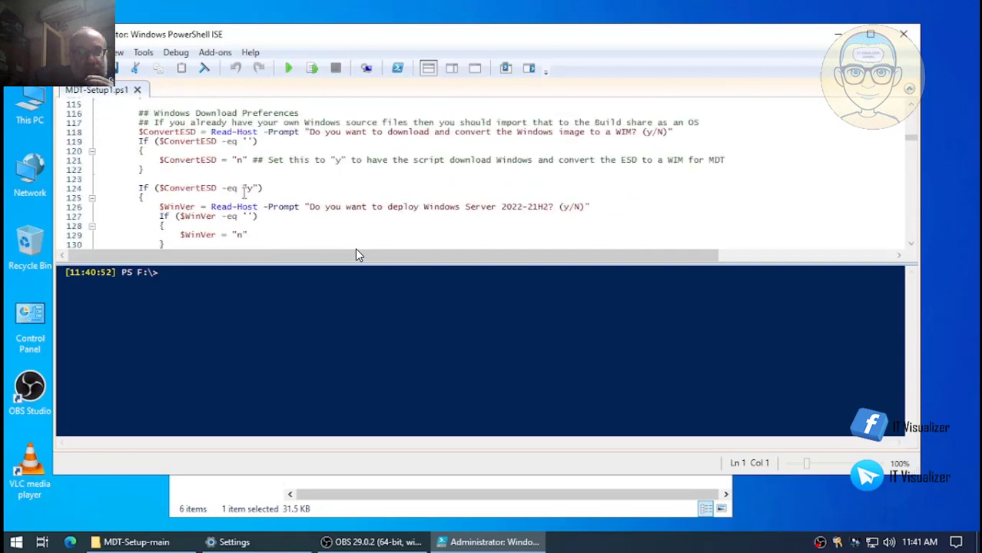
scroll(356, 255, up, 2)
scroll(357, 254, down, 2)
scroll(356, 255, down, 2)
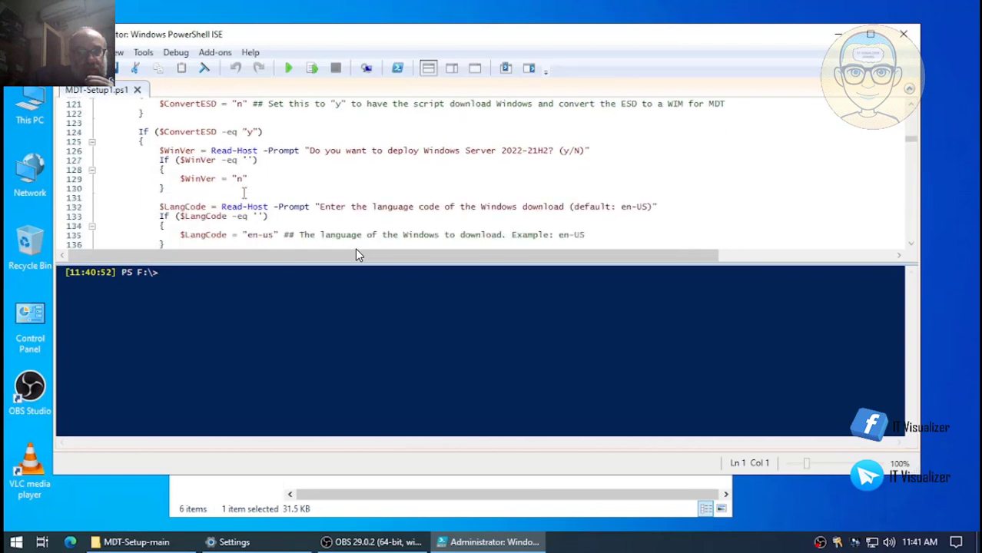
scroll(356, 254, up, 3)
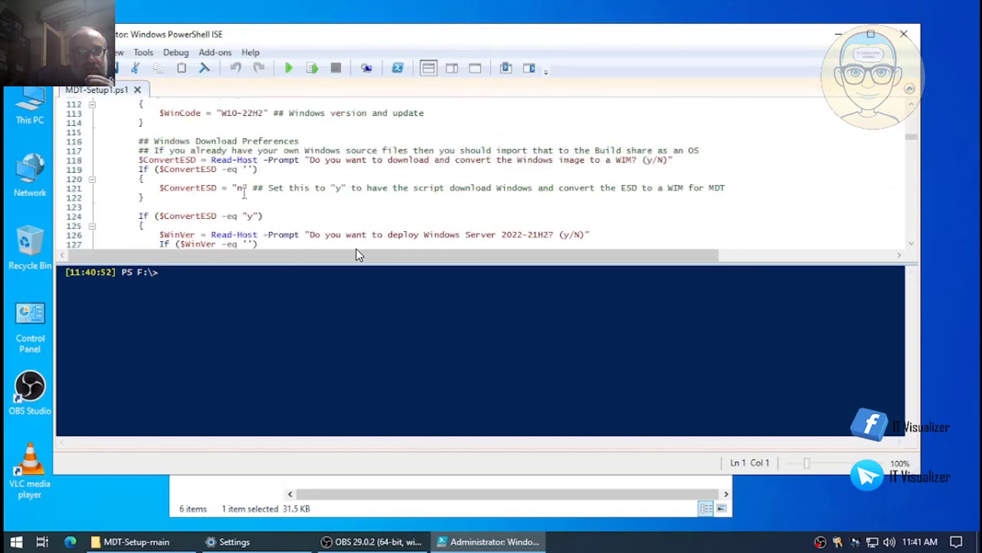
scroll(355, 255, up, 3)
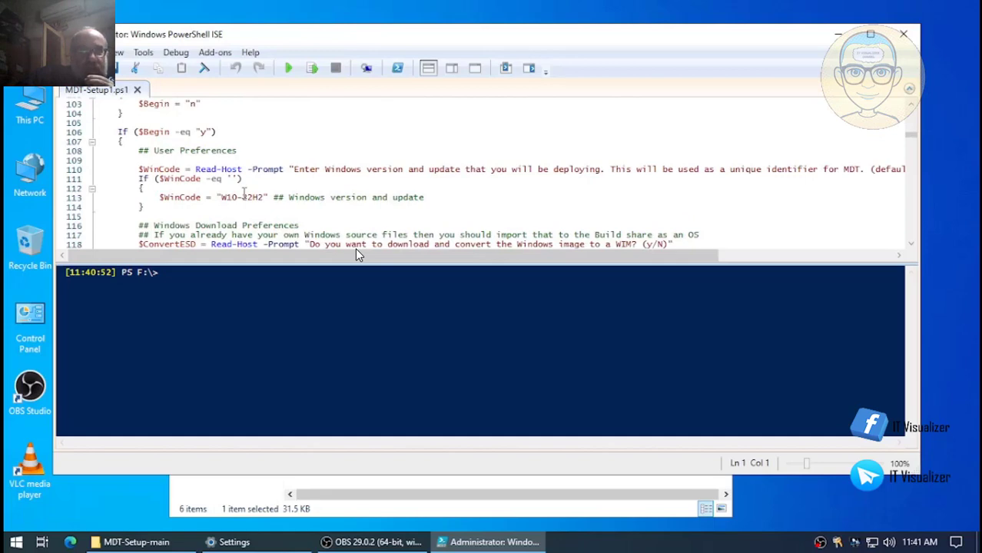
scroll(356, 252, down, 13)
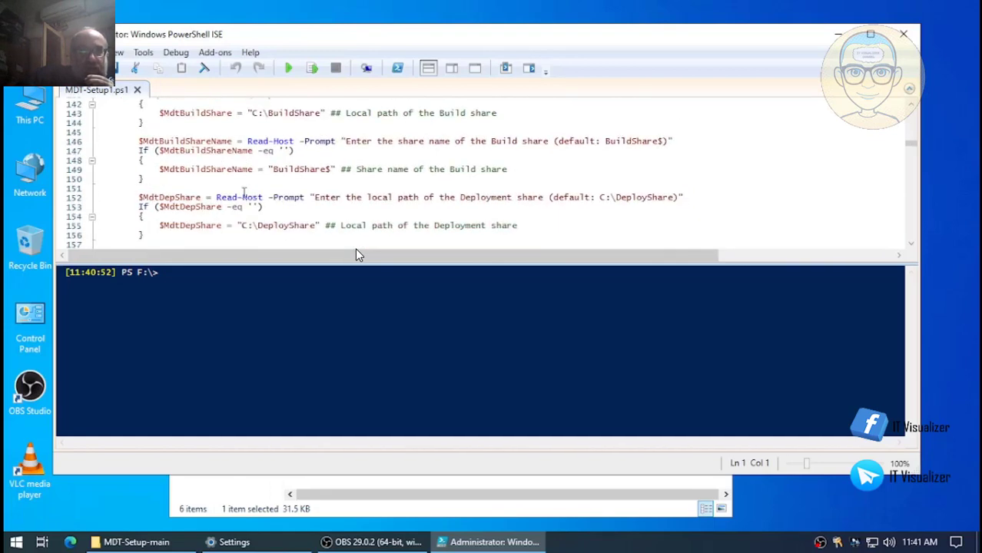
scroll(356, 252, down, 20)
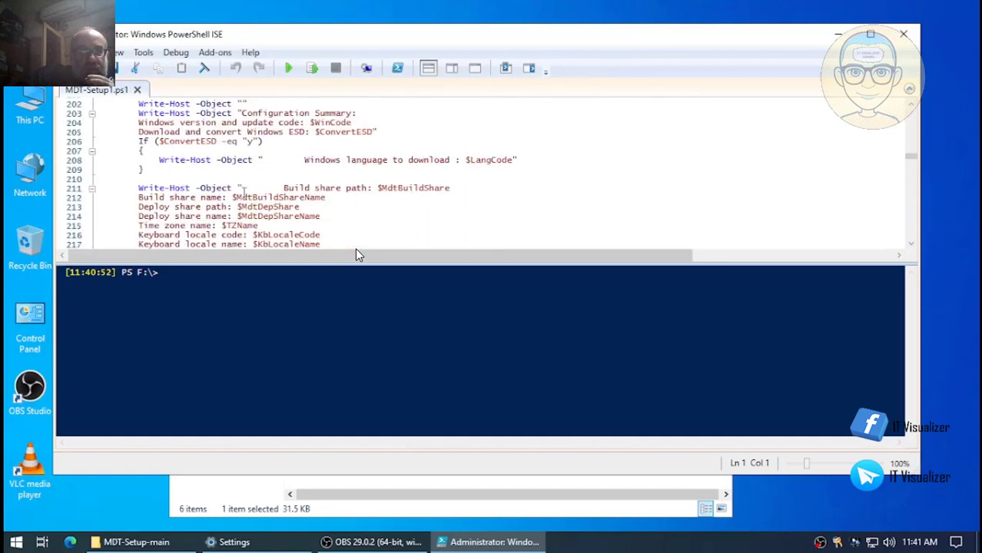
scroll(355, 252, down, 8)
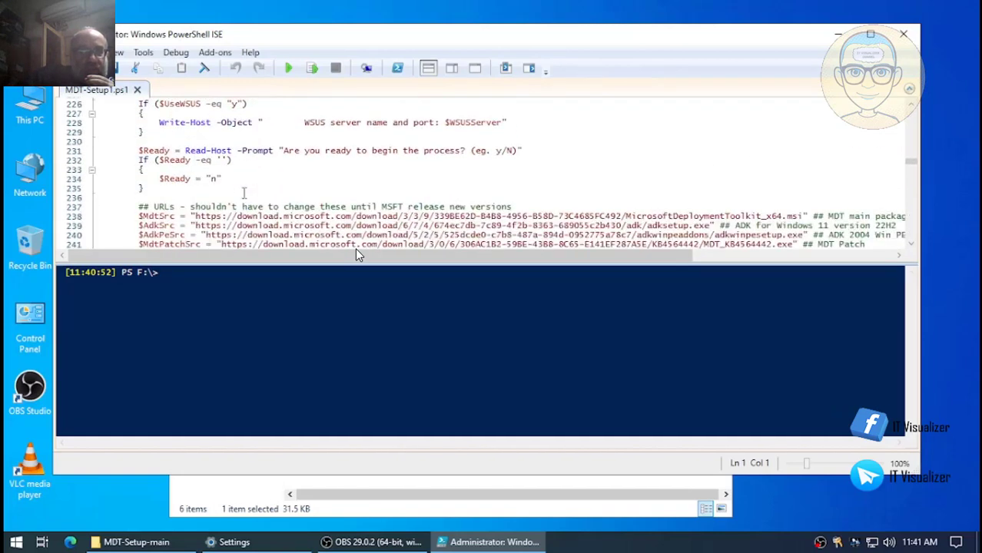
scroll(355, 254, down, 9)
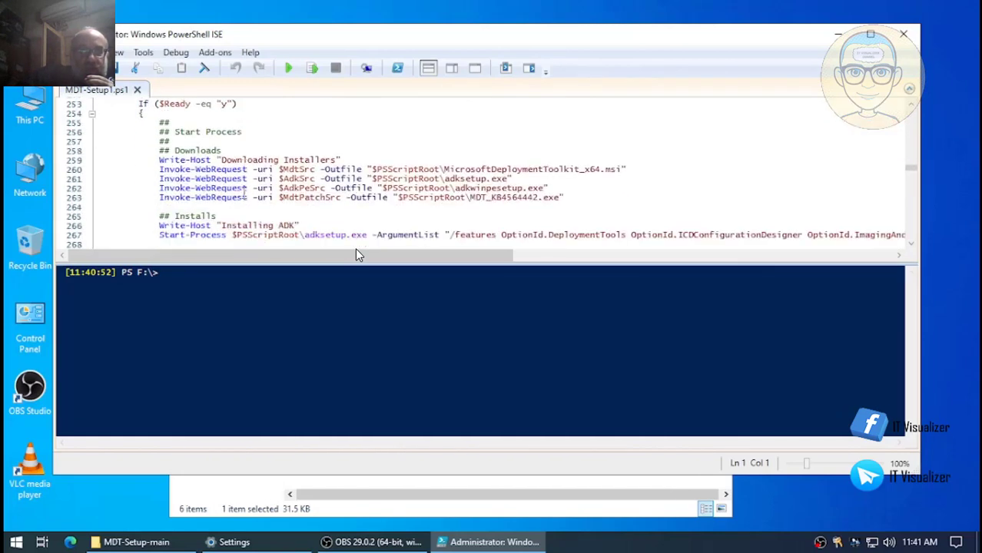
scroll(355, 254, down, 1)
scroll(356, 254, down, 1)
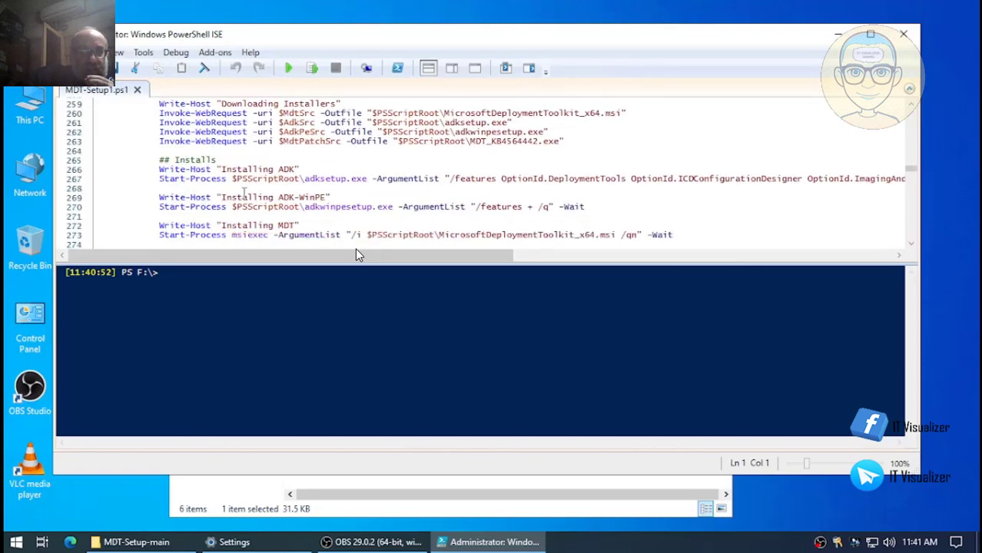
scroll(355, 254, down, 2)
scroll(355, 254, down, 3)
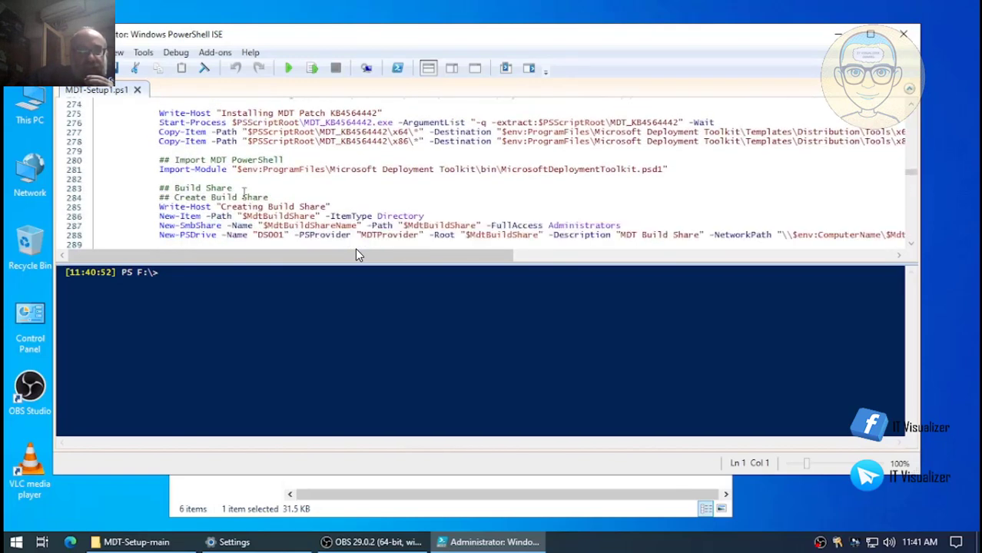
scroll(355, 252, up, 20)
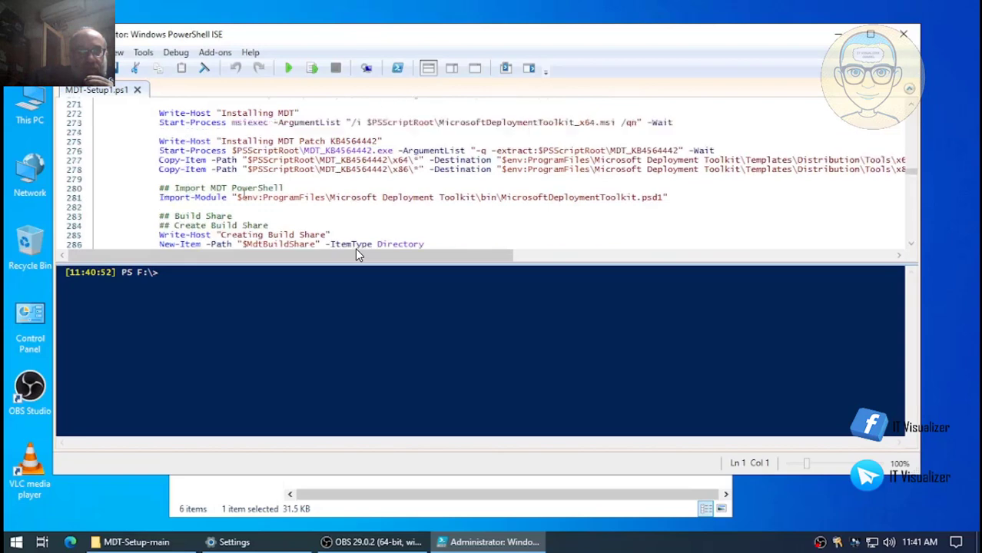
scroll(356, 254, up, 20)
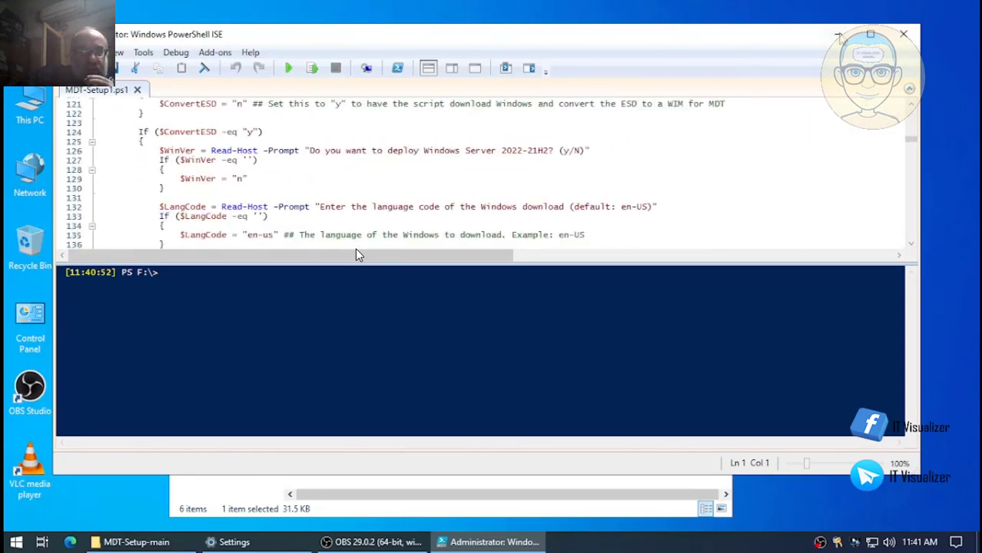
- Maximize PowerShell ISE and review the Windows version, language code and share path prompts
click(869, 34)
scroll(356, 253, up, 20)
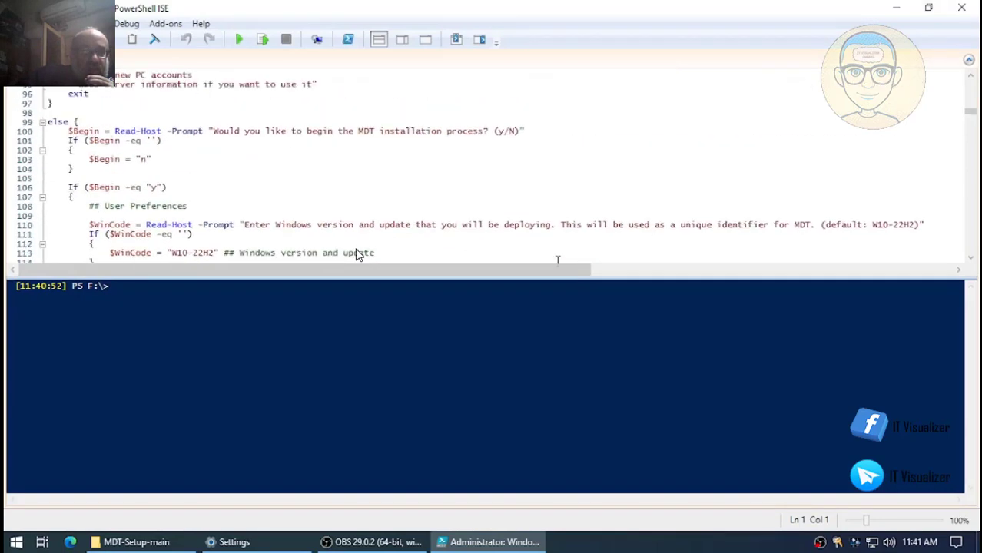
scroll(356, 253, up, 10)
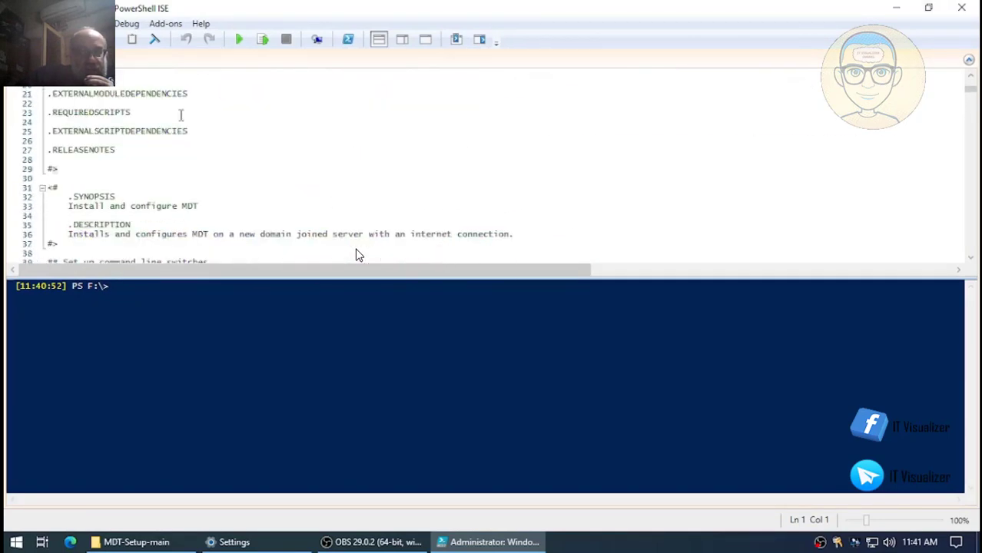
scroll(356, 253, down, 13)
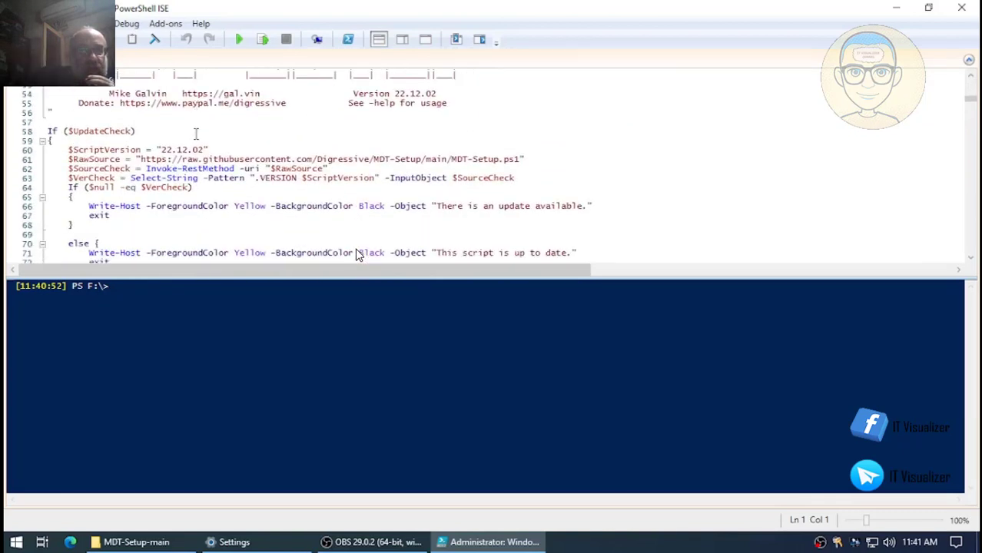
scroll(355, 253, down, 1)
scroll(356, 254, up, 2)
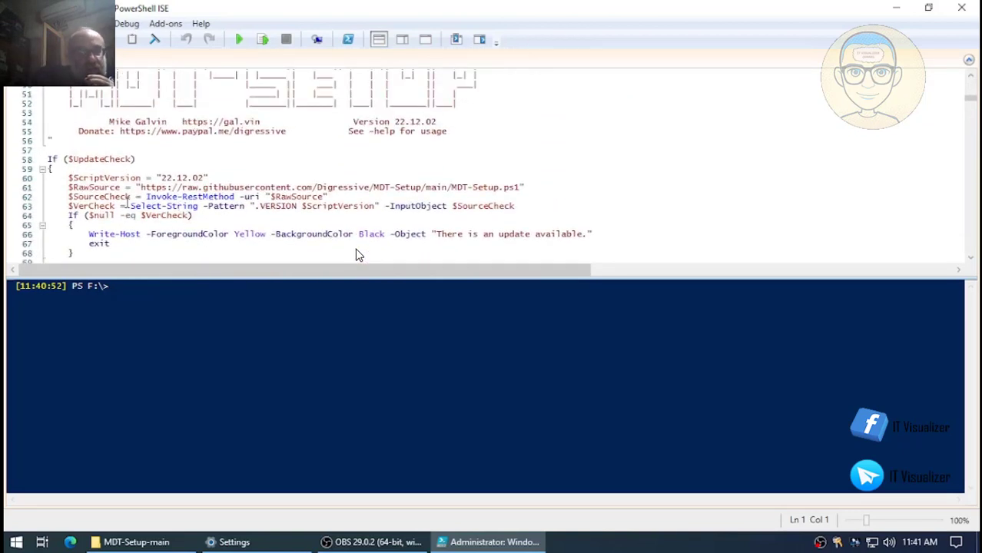
scroll(356, 254, down, 1)
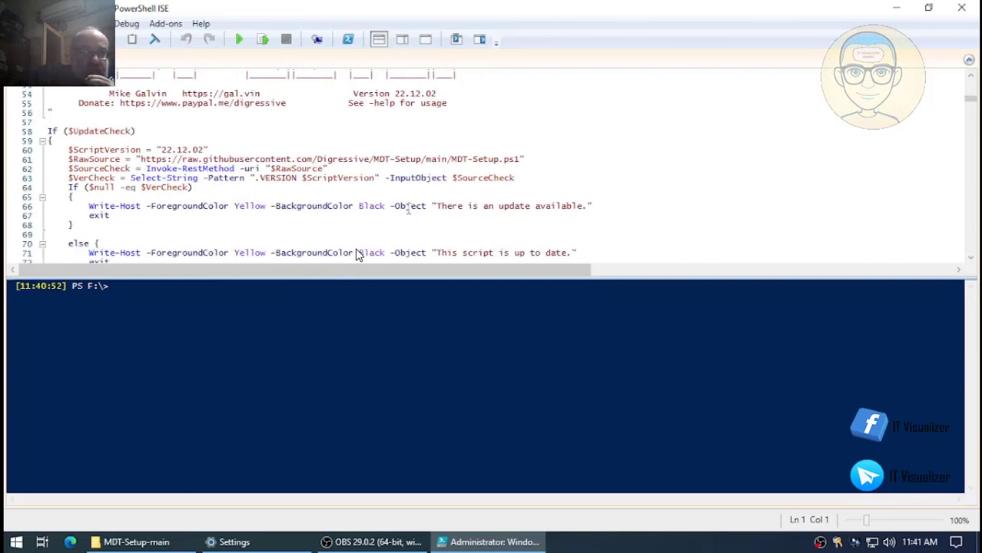
scroll(356, 255, down, 5)
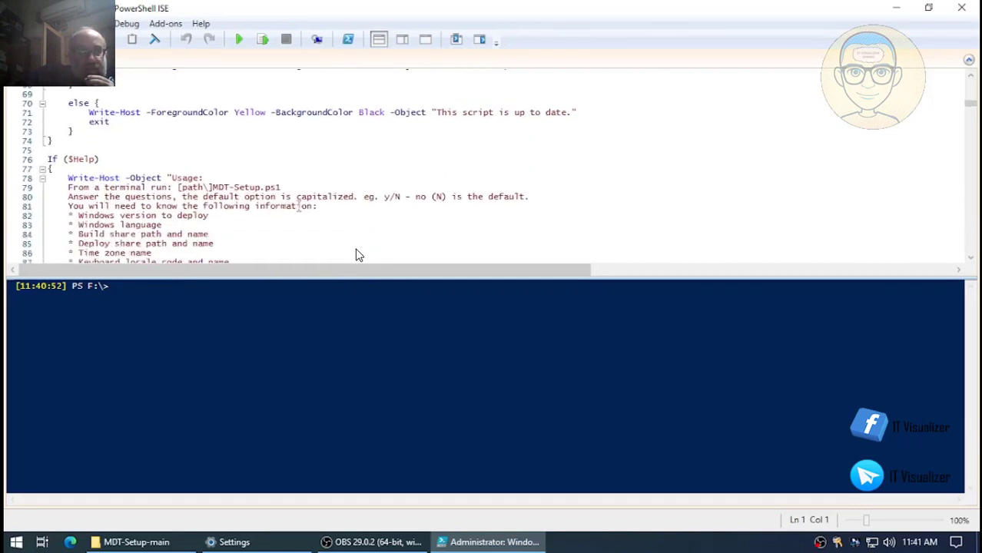
scroll(355, 255, down, 1)
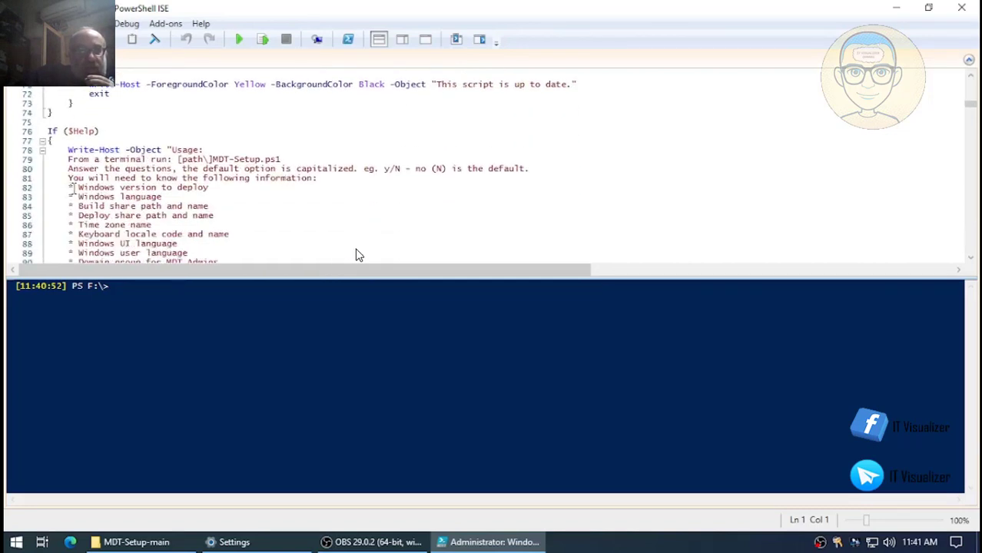
scroll(355, 255, down, 1)
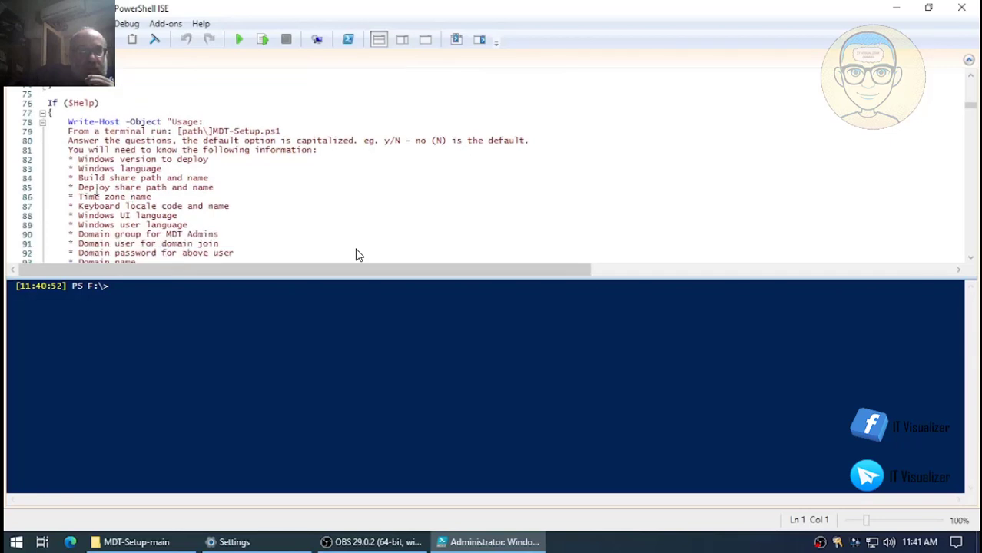
scroll(356, 255, down, 1)
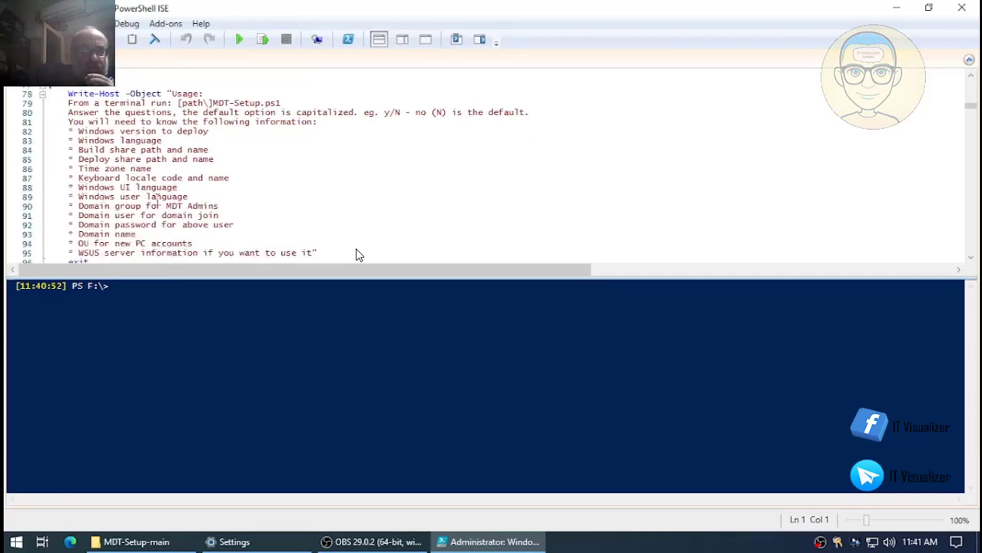
scroll(356, 255, down, 1)
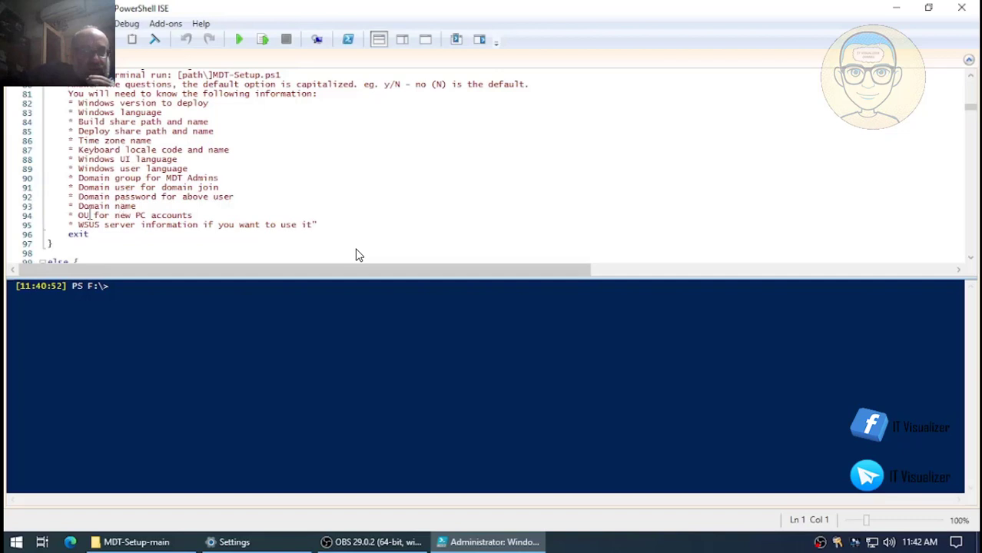
scroll(356, 255, down, 3)
scroll(356, 255, down, 4)
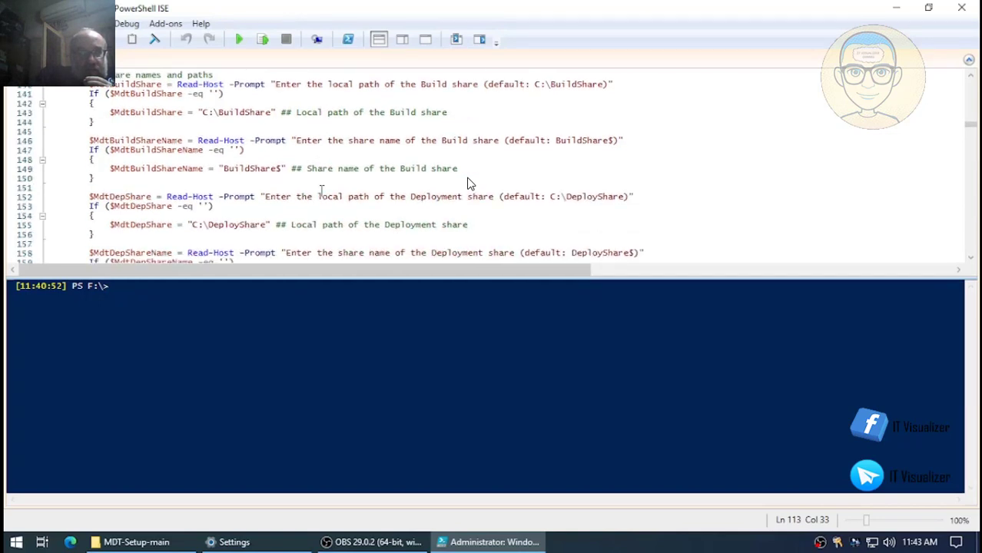
- Seek the recording to where MDT-Setup1.ps1 runs with Y answered, awaiting the Windows version
mouse_move(398, 263)
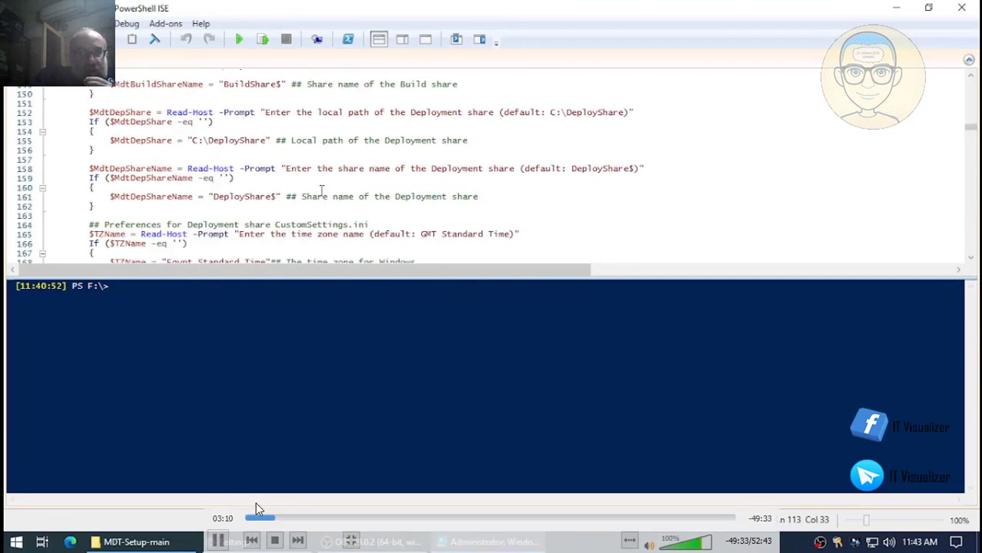
click(278, 518)
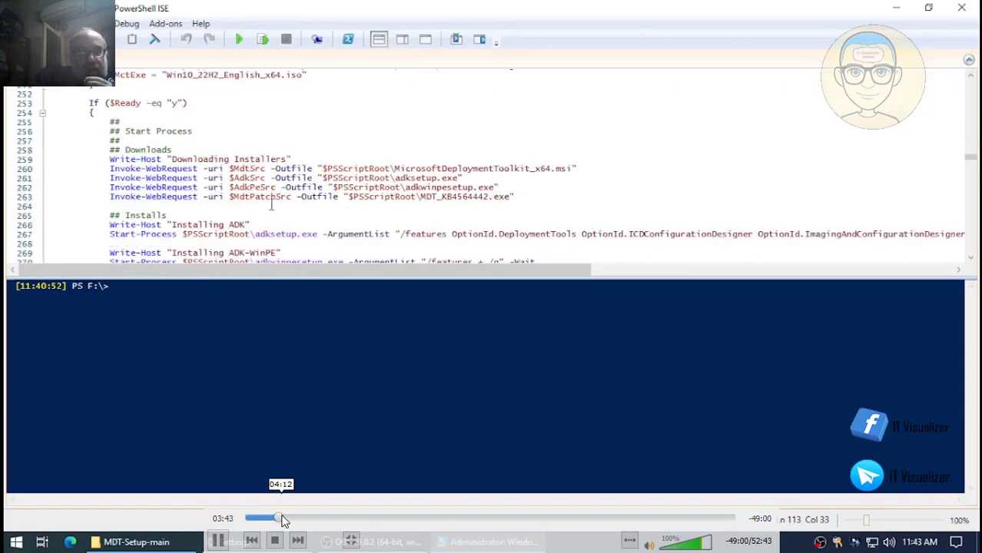
click(282, 519)
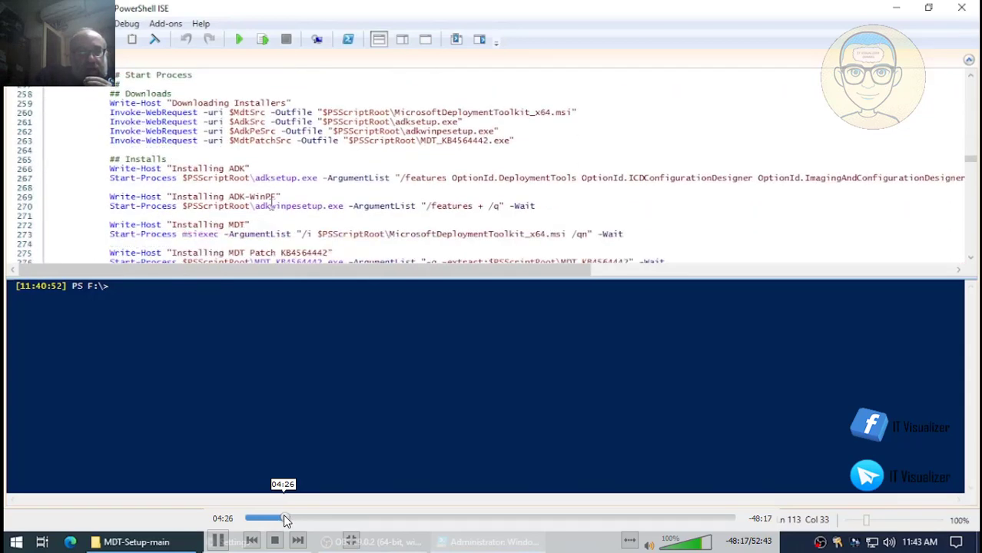
click(282, 519)
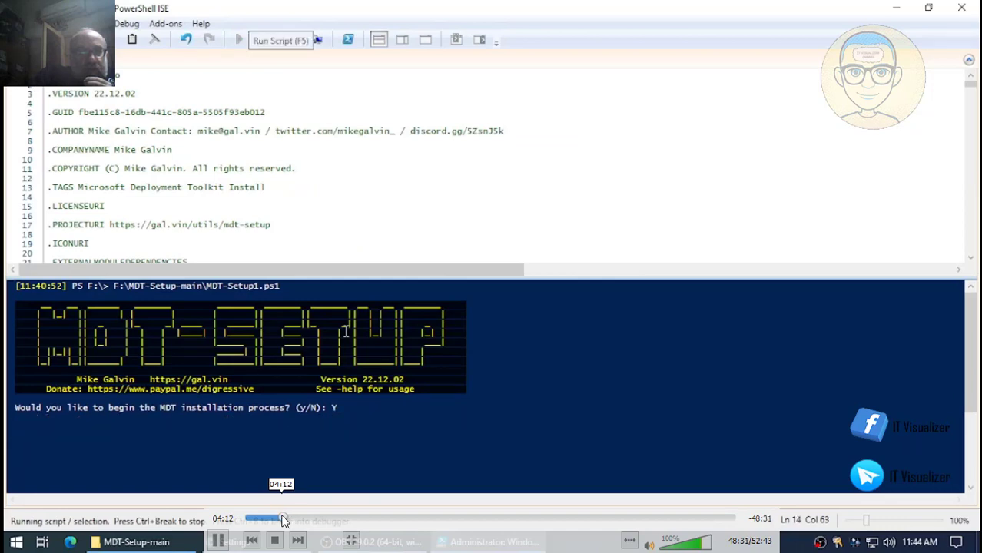
click(281, 520)
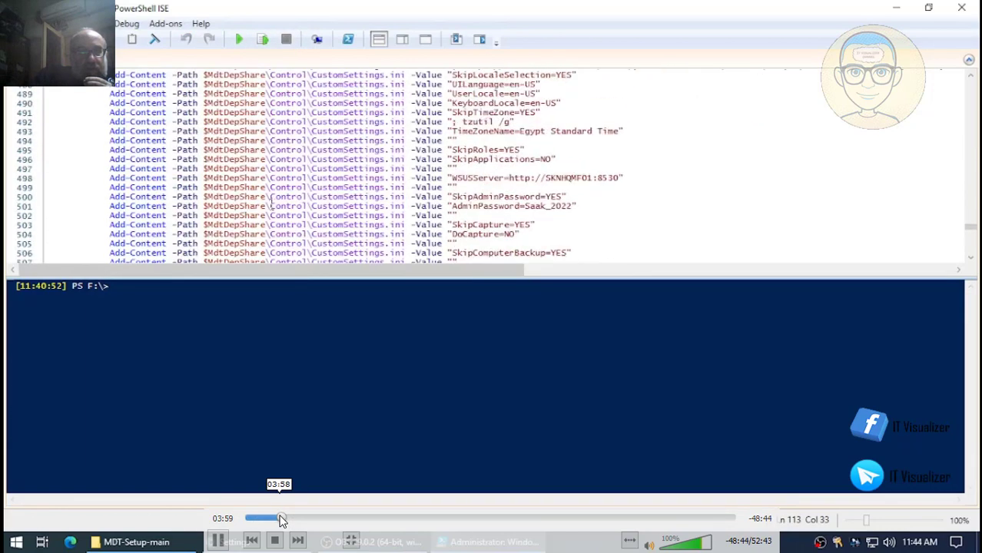
click(279, 520)
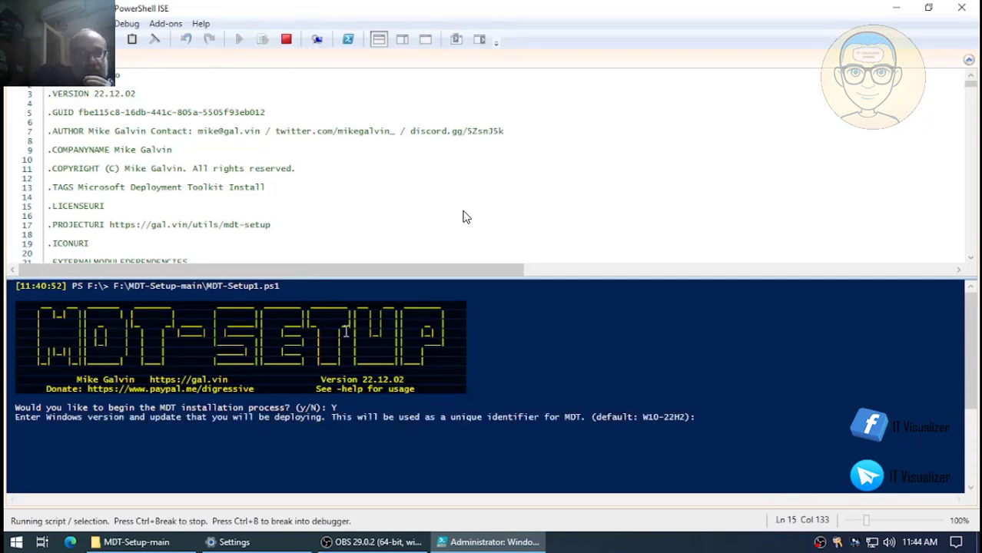
- Decline the WIM download with N, erase the D: Build share answer, and show MDT-Setup-main
mouse_move(543, 264)
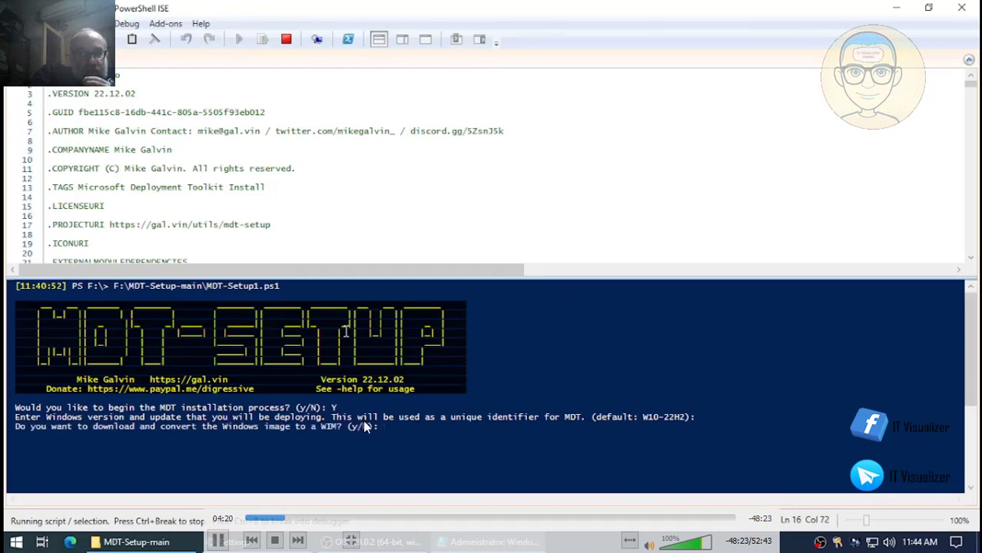
text(N)
key(Return)
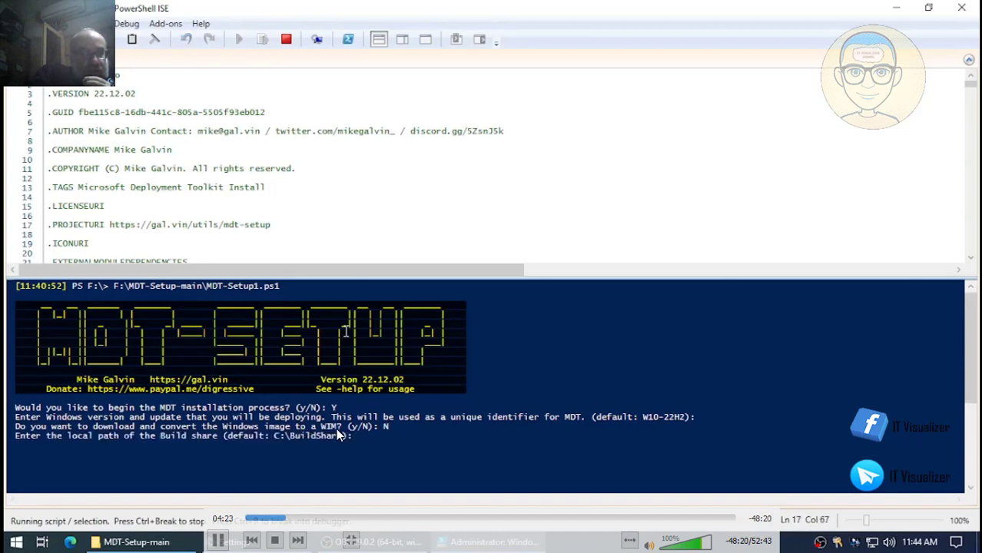
text(D:)
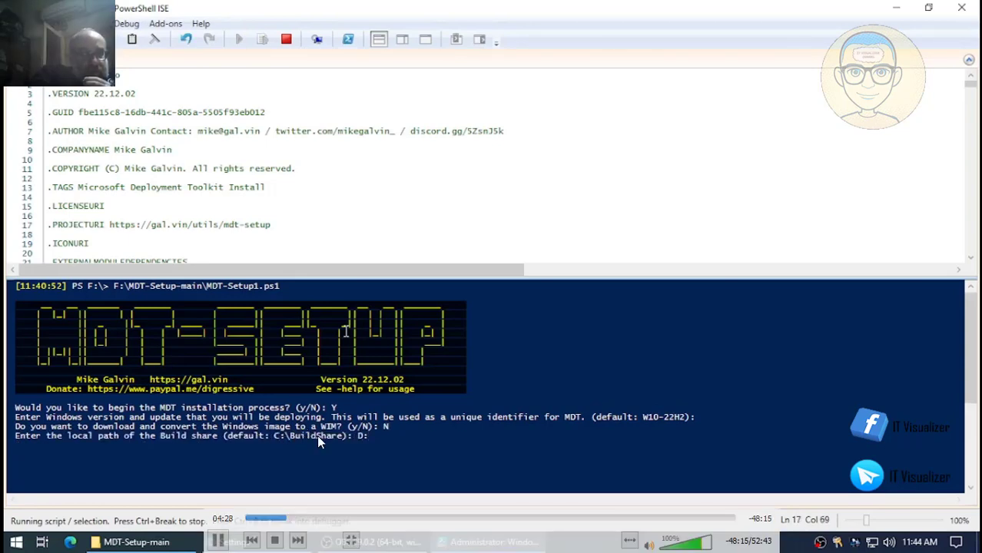
key(BackSpace)
key(BackSpace)
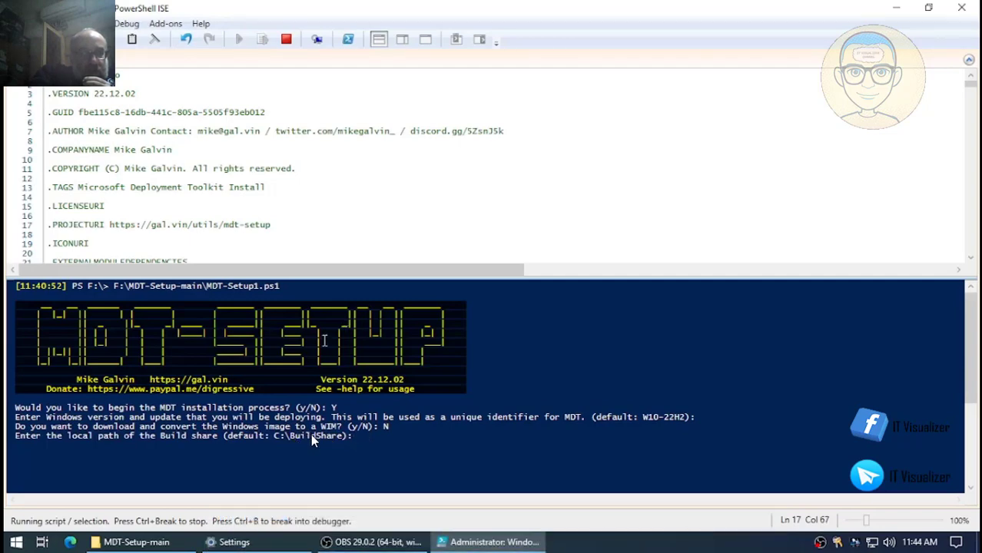
click(166, 532)
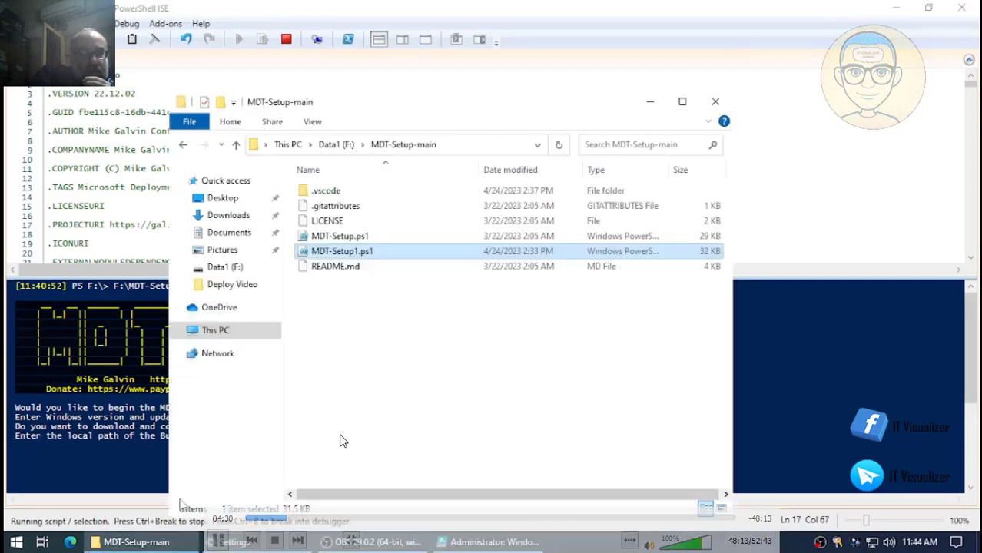
- Open Data1 (F:), copy the CaptureShare1 folder name via Rename, and minimize Explorer
click(334, 144)
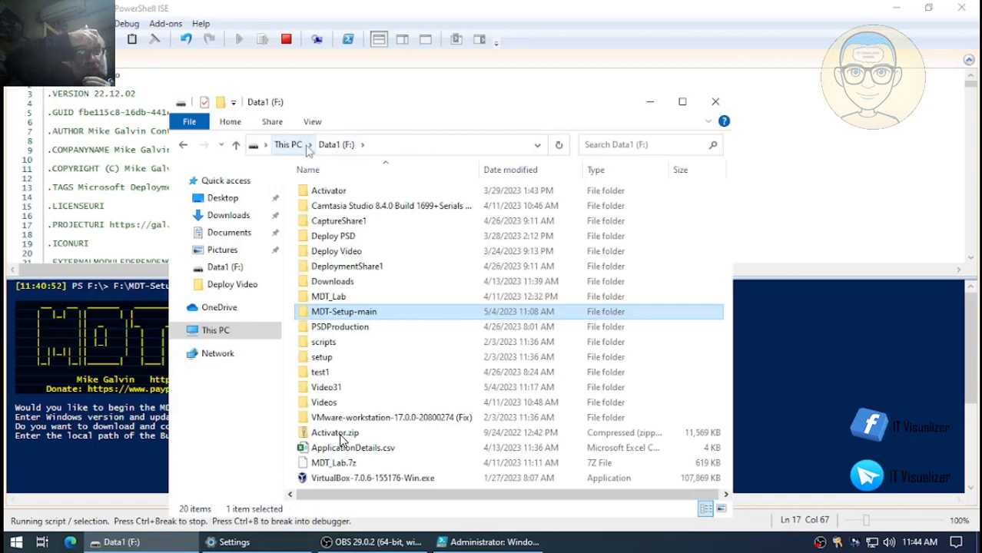
click(289, 145)
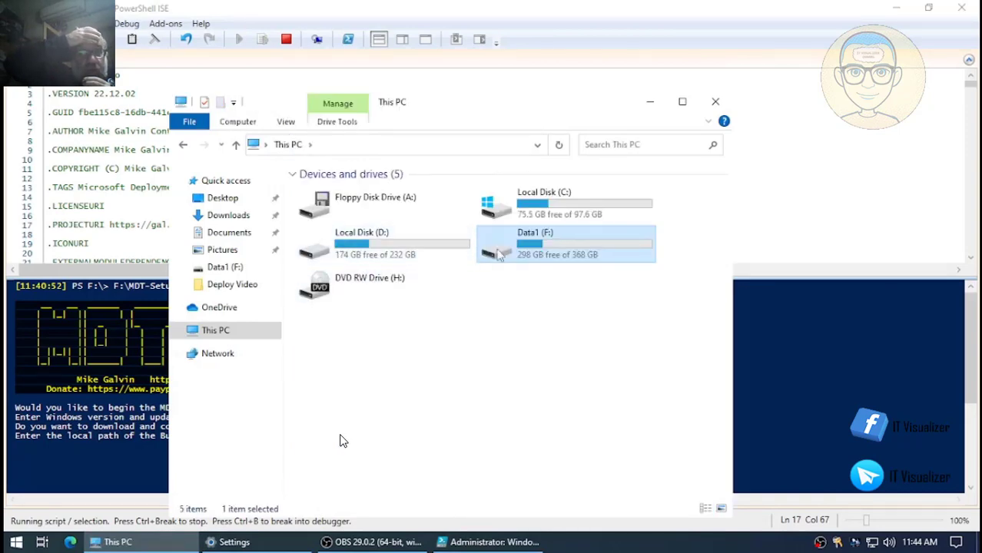
double_click(499, 249)
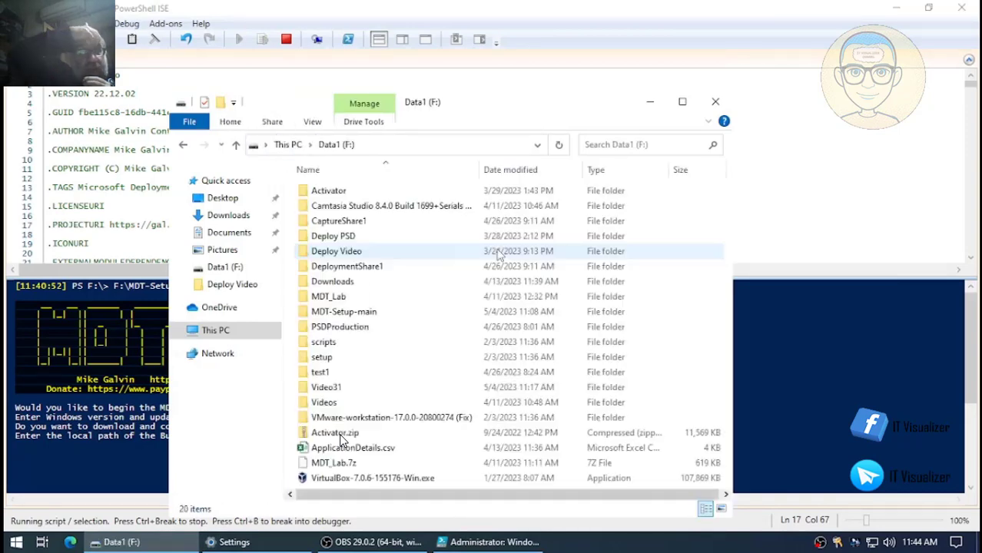
click(361, 265)
right_click(361, 266)
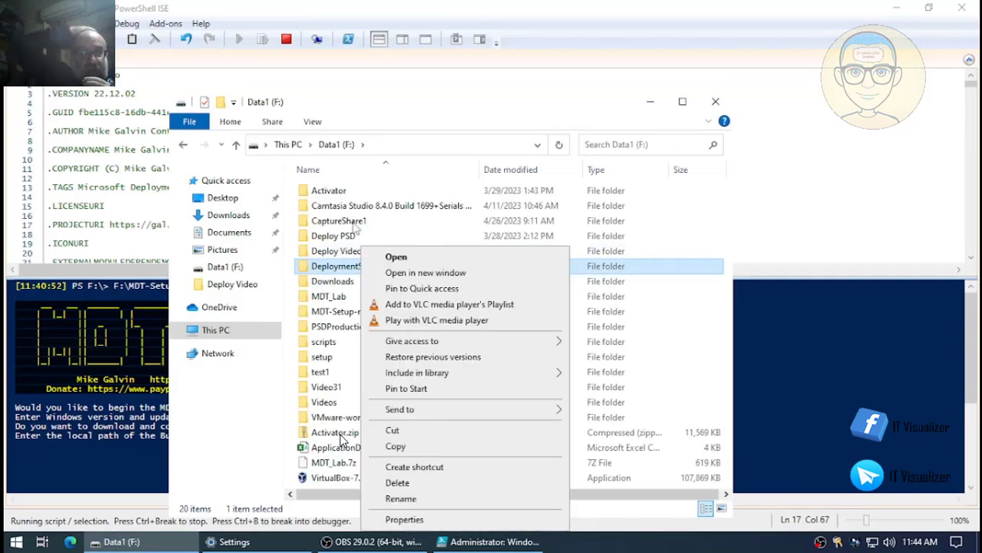
click(354, 223)
right_click(354, 222)
click(392, 475)
key(ctrl+c)
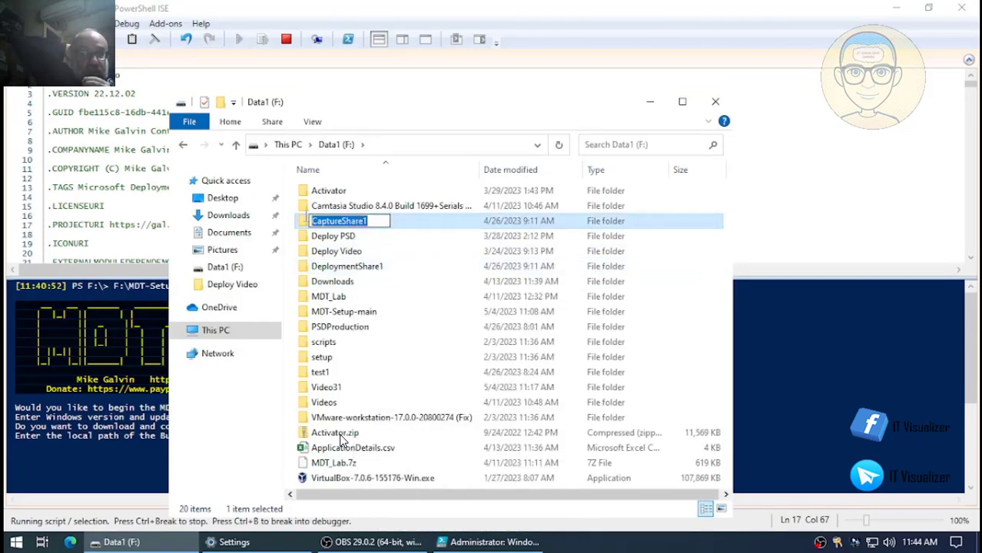
click(649, 102)
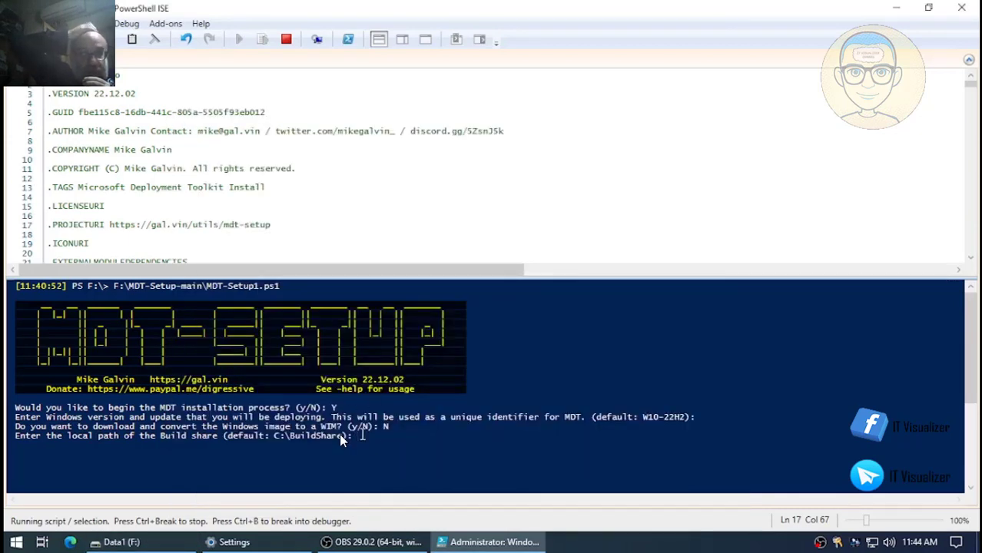
- Paste and edit the copied name to enter F:\CaptureShare2 as the Build share path
right_click(360, 434)
click(393, 472)
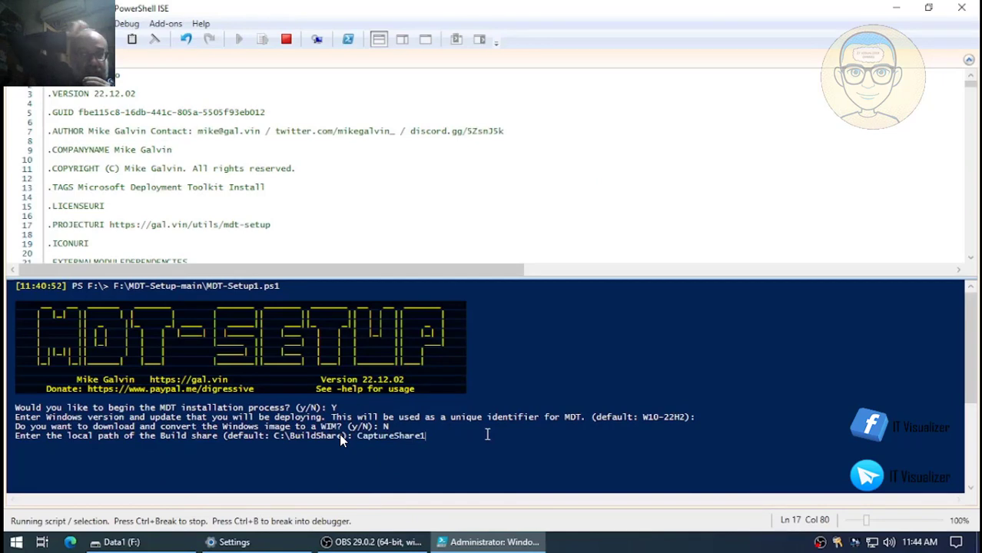
key(BackSpace)
text(2)
key(Left)
key(Left)
key(Left)
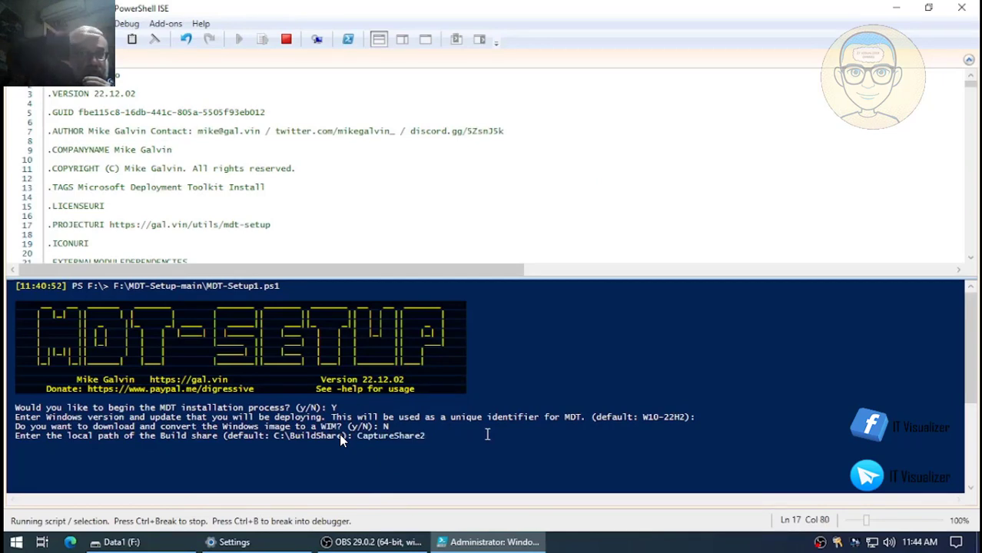
key(Left)
key(Left)
key(Left)
key(Left)
key(Left)
key(Left)
key(Left)
key(Left)
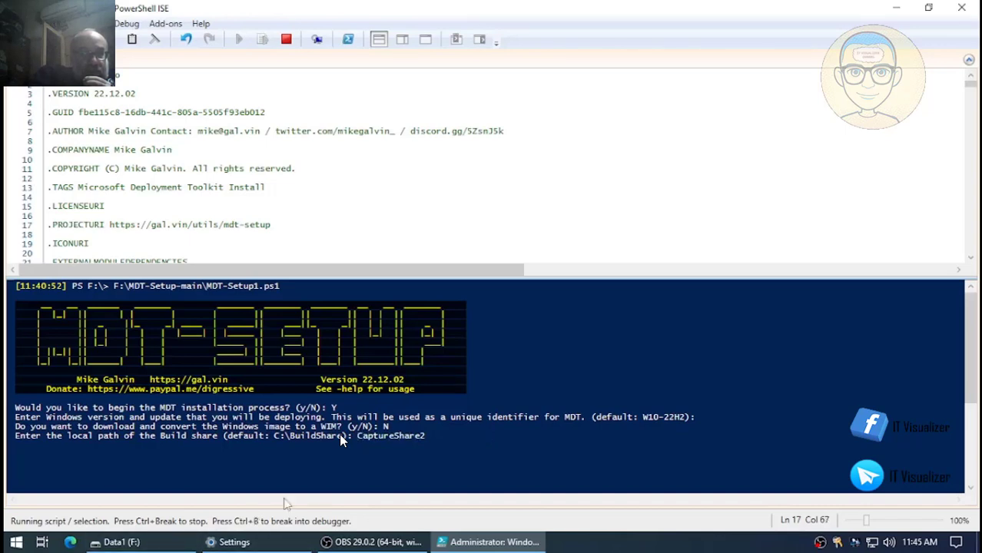
text(F)
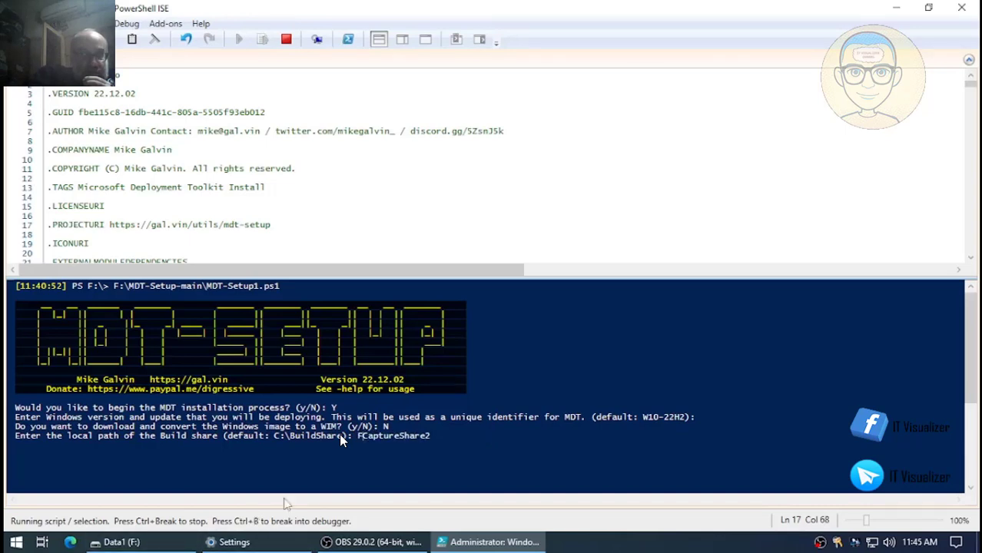
text(:\)
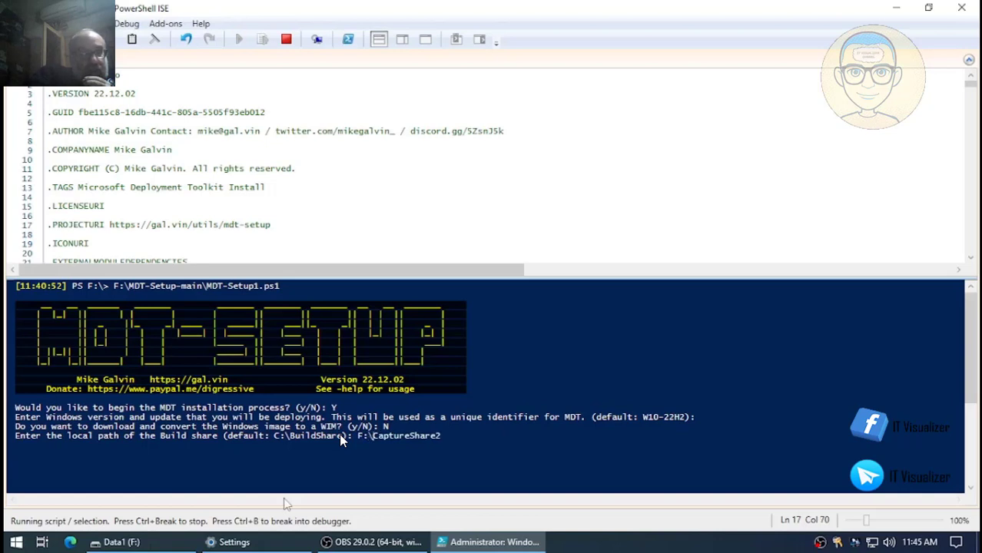
key(Right)
key(Right)
key(Right)
key(Right)
key(Right)
key(Right)
key(Return)
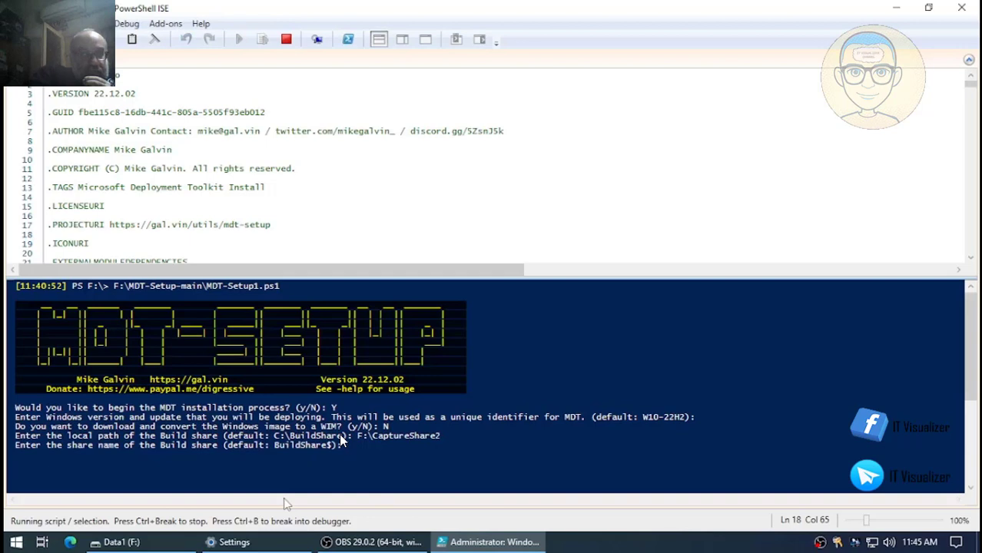
- Enter CaptureShare2$ as the Build share name and start the Deployment share path with F:\
mouse_move(279, 505)
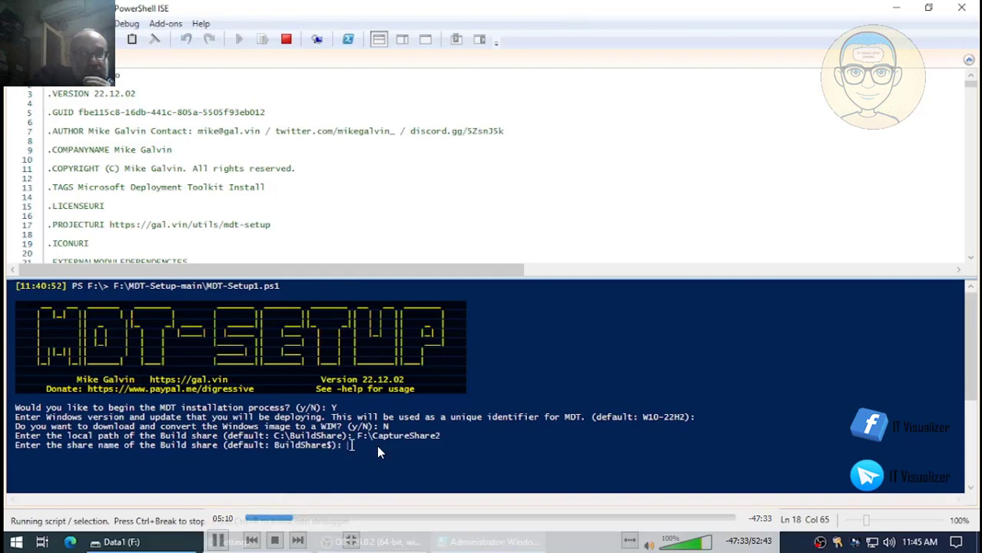
right_click(323, 453)
click(385, 489)
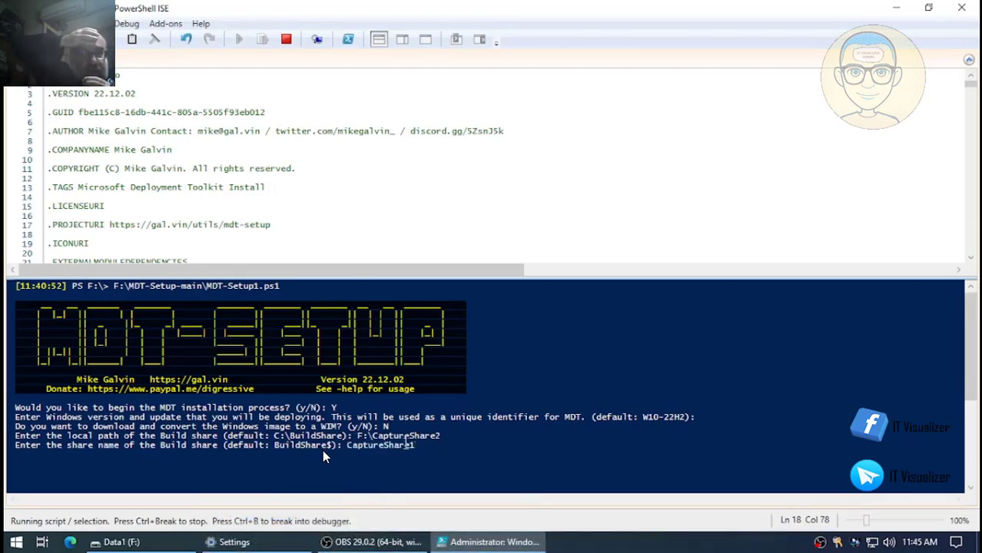
key(BackSpace)
text(2)
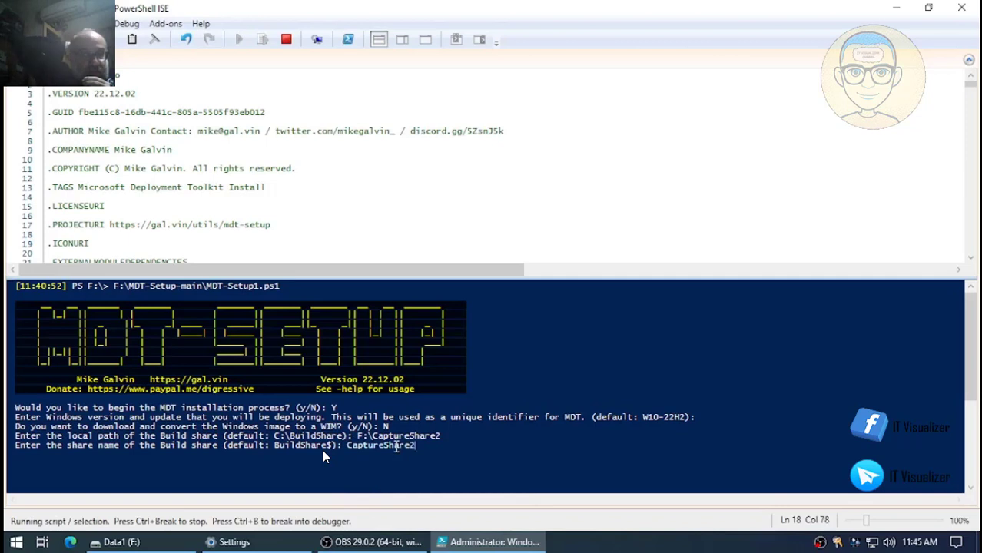
text($)
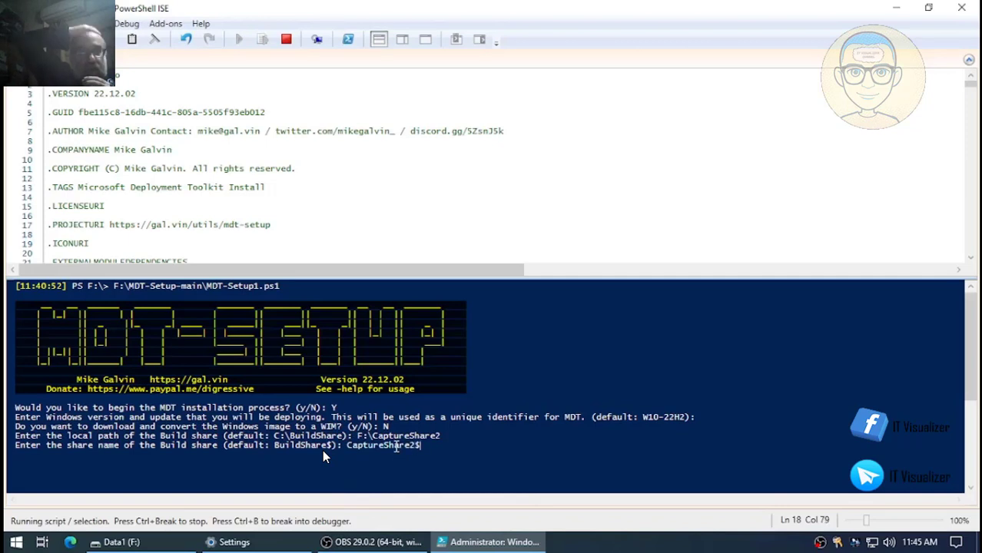
key(Return)
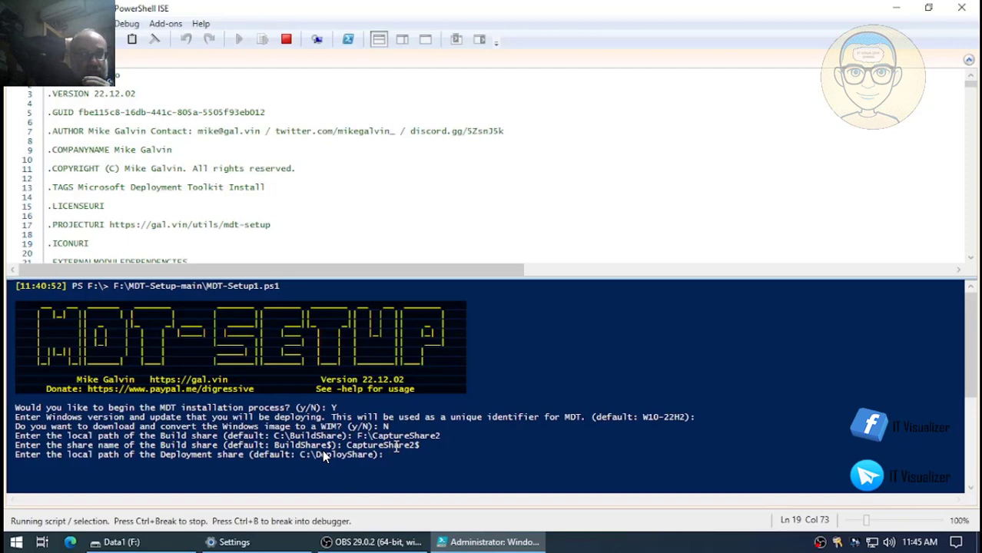
text(F:\)
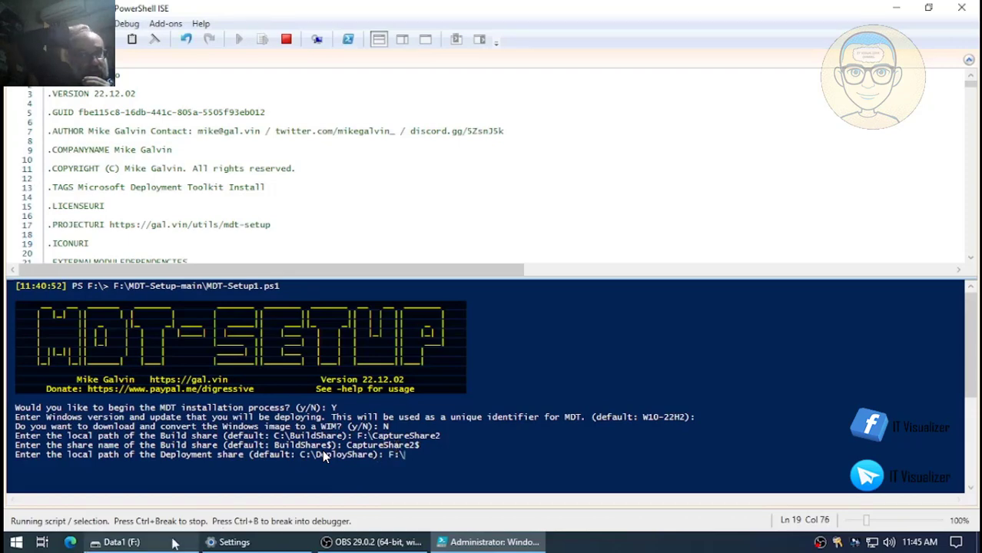
- Copy the DeploymentShare1 folder name from Data1 (F:) via Rename, then minimize Explorer
click(122, 541)
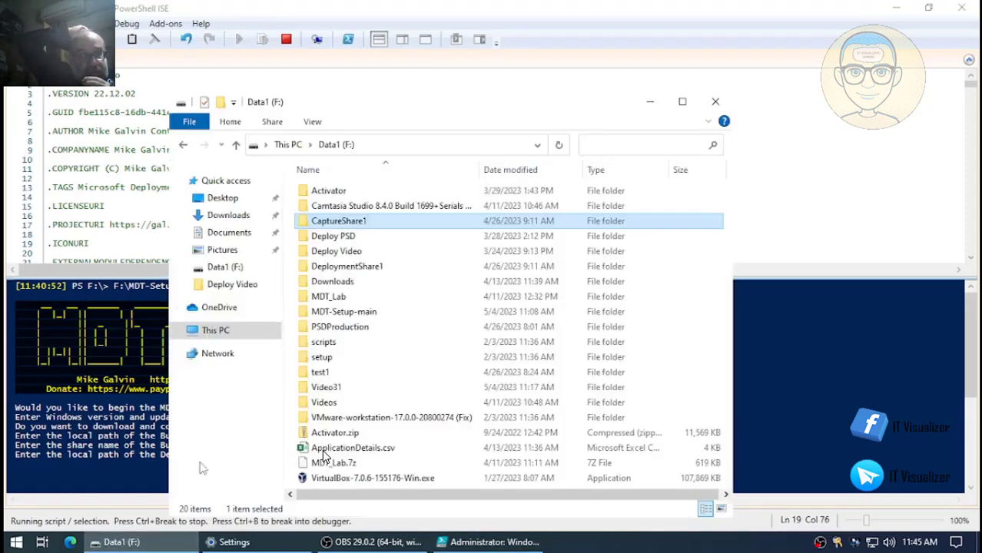
right_click(361, 271)
click(399, 499)
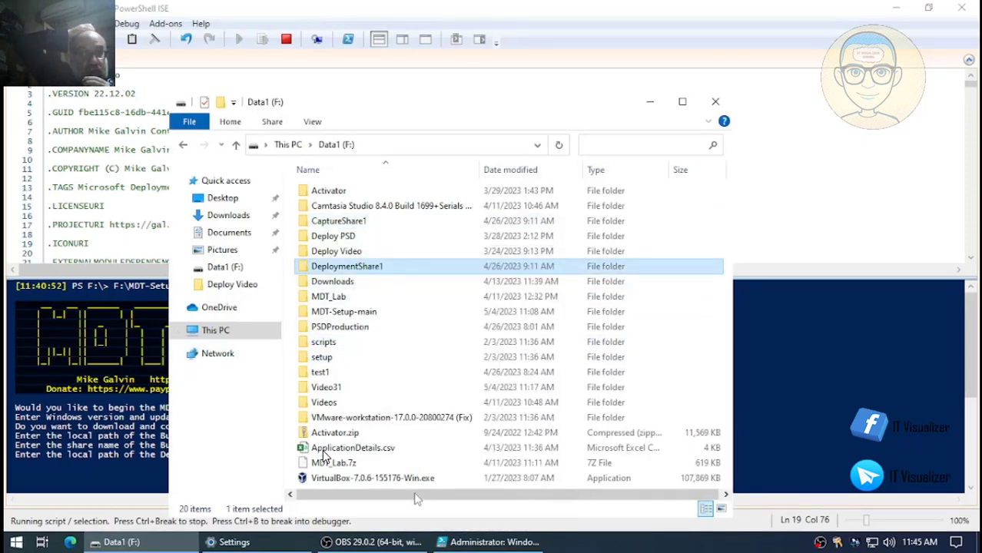
right_click(378, 266)
click(406, 312)
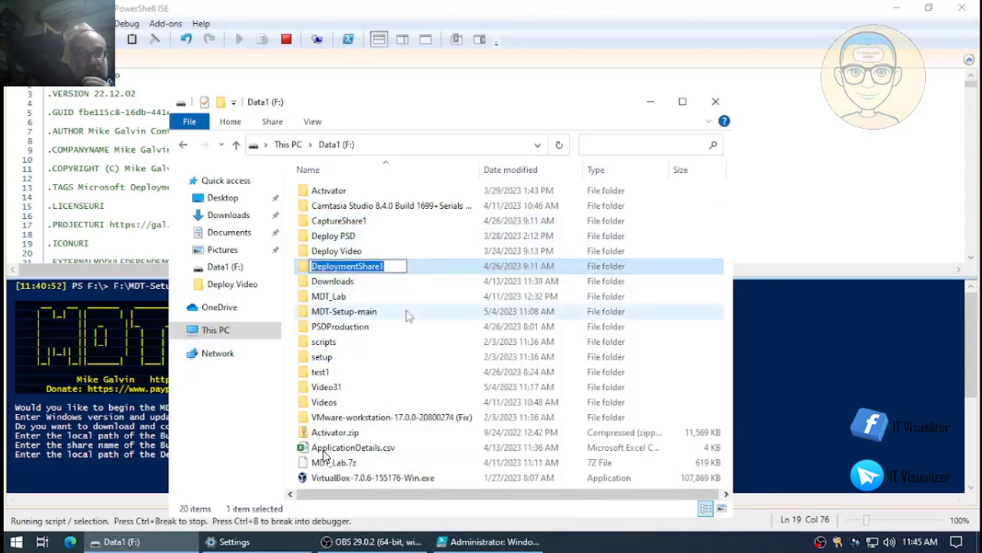
click(650, 101)
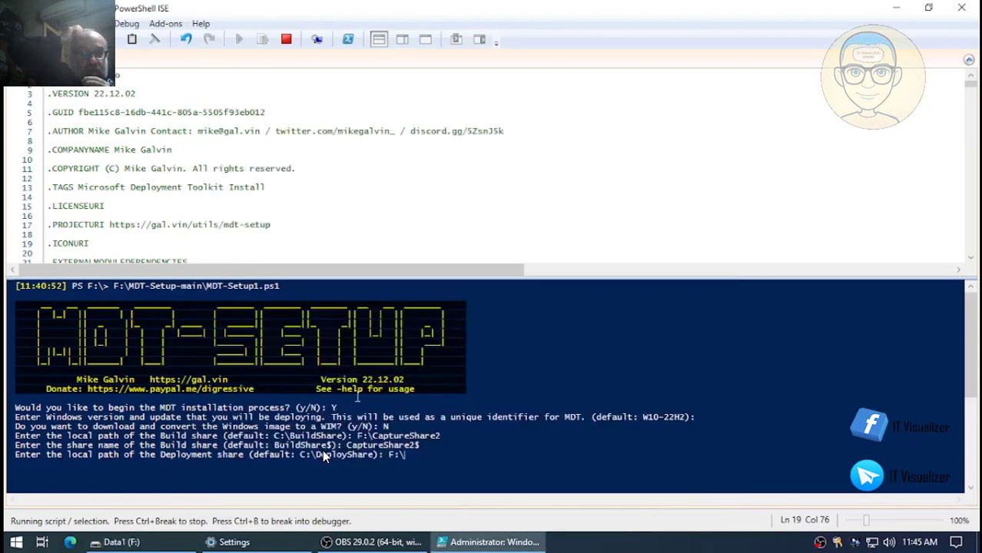
- Enter deployment share path F:\DeploymentShare2 and share name DeploymentShare2$
right_click(405, 451)
click(431, 409)
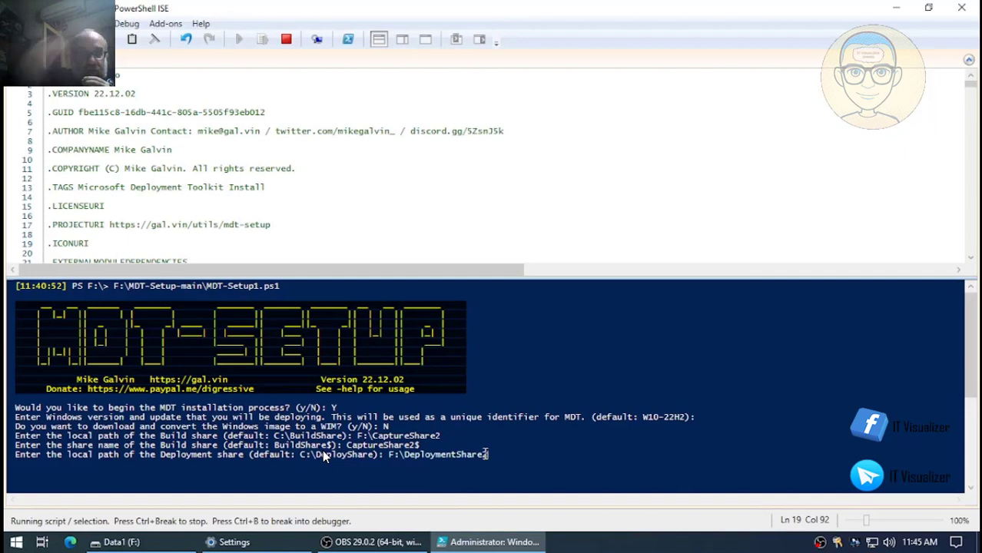
key(Return)
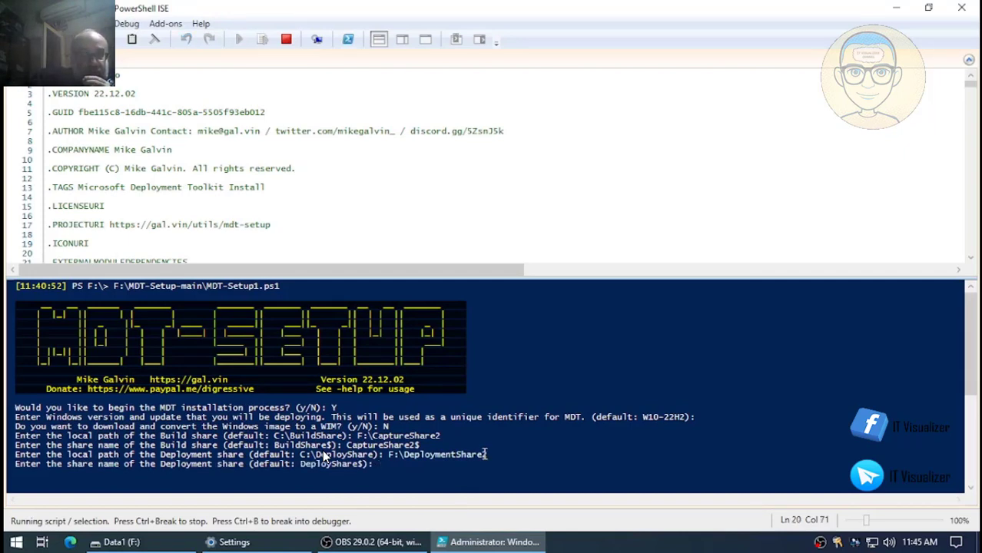
right_click(384, 467)
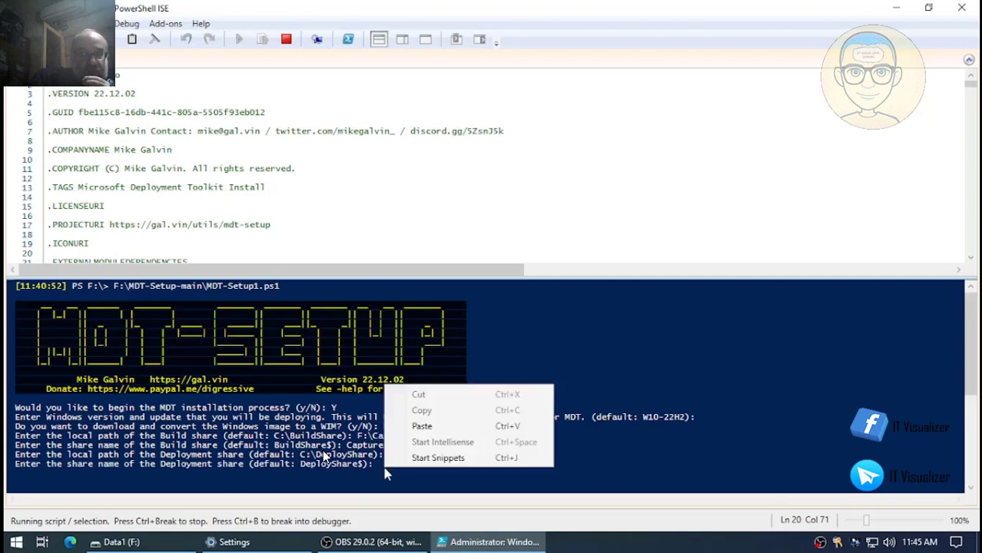
click(414, 425)
key(BackSpace)
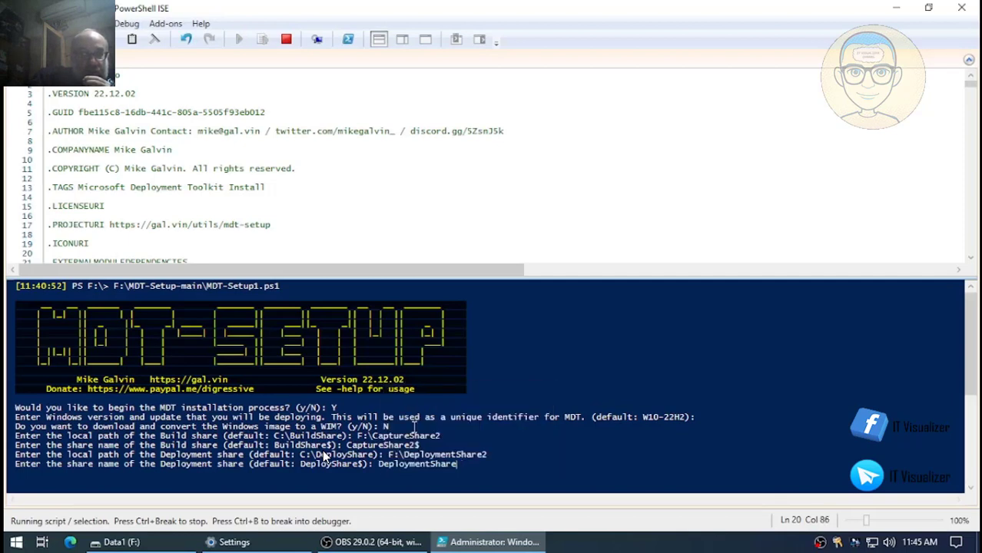
text(2$)
key(Return)
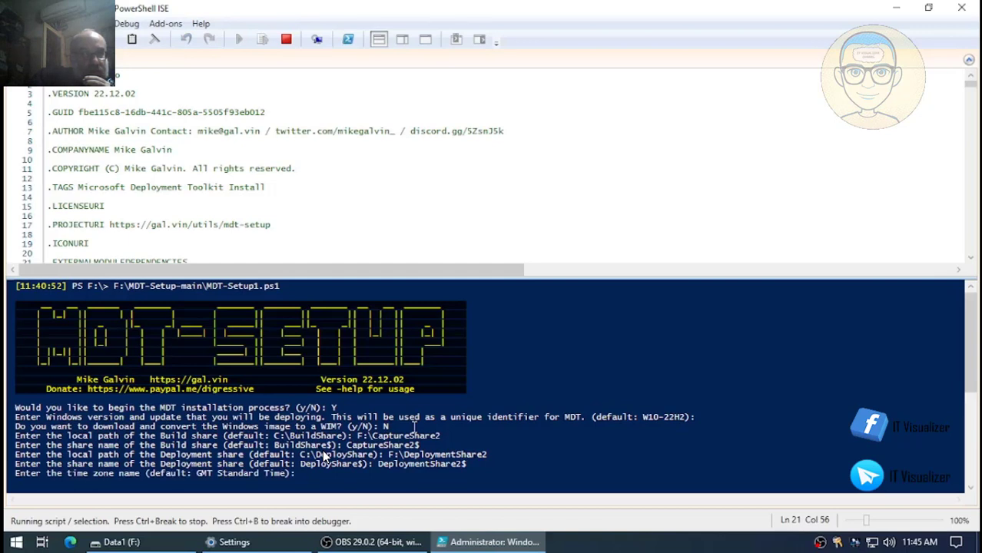
- Keep the default time zone and keyboard locale, and enter Domain Admins as administrators group
mouse_move(328, 501)
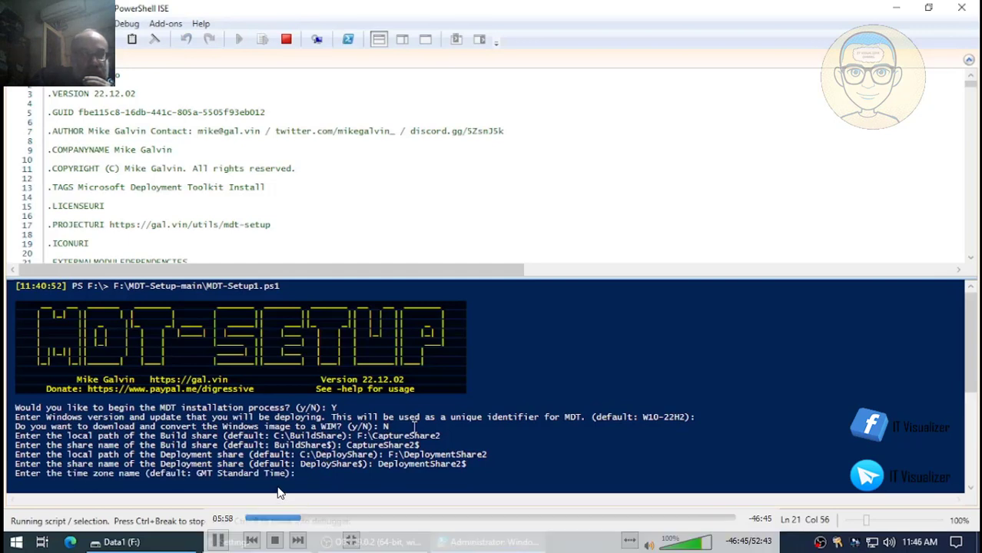
key(Return)
key(Return)
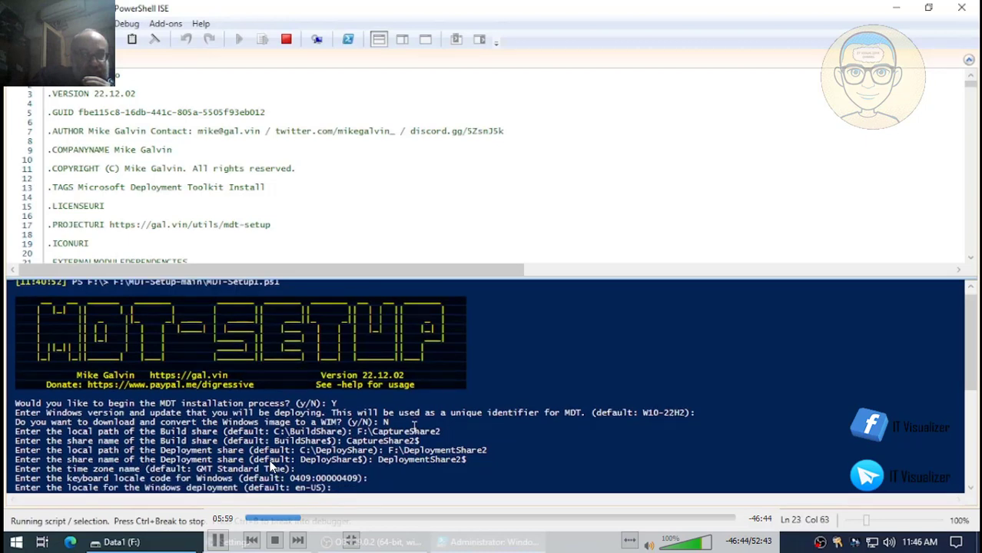
key(Return)
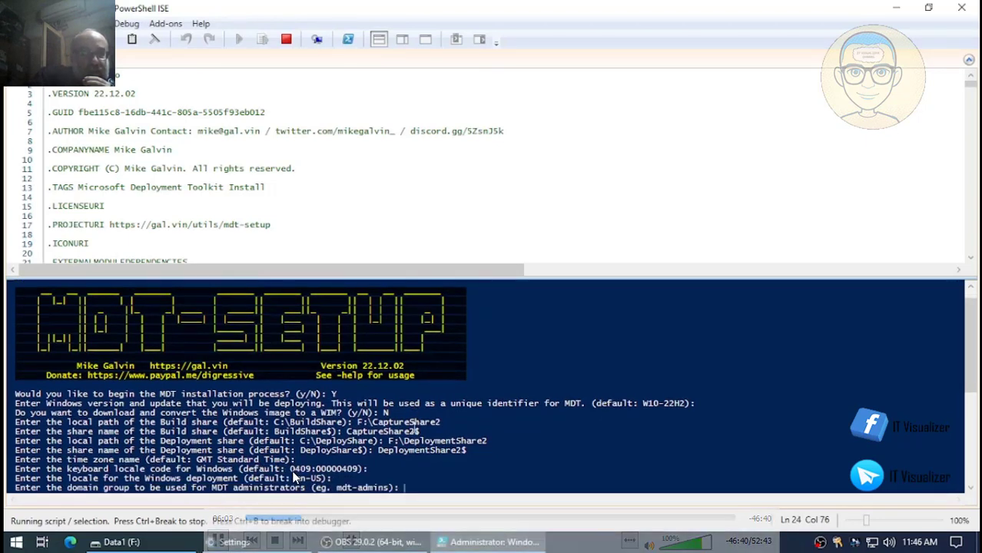
text(md)
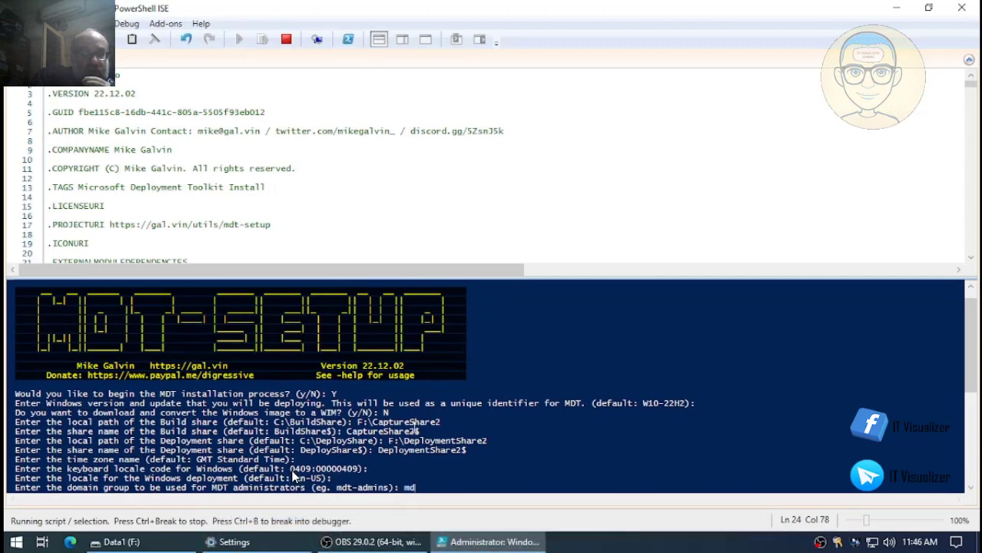
text(t)
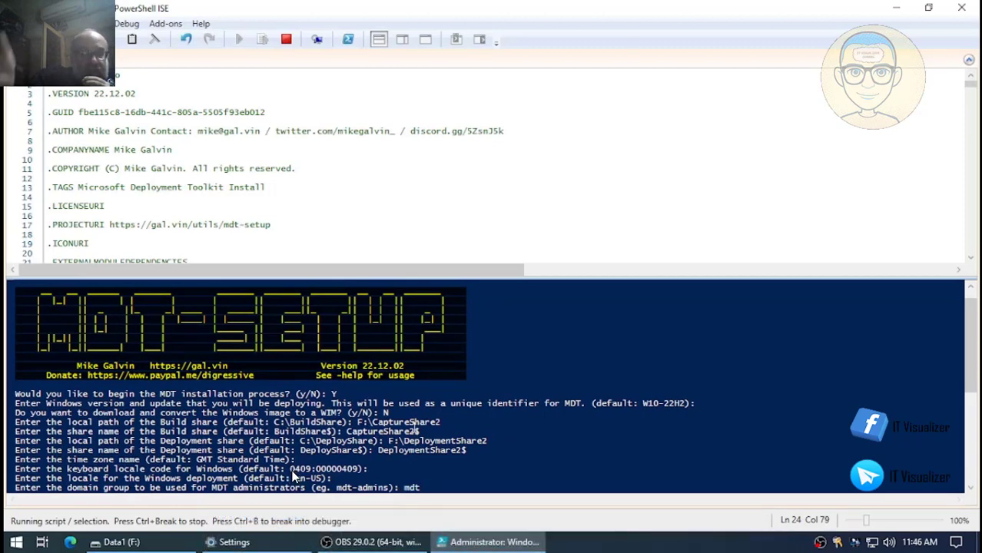
key(BackSpace)
key(BackSpace)
key(BackSpace)
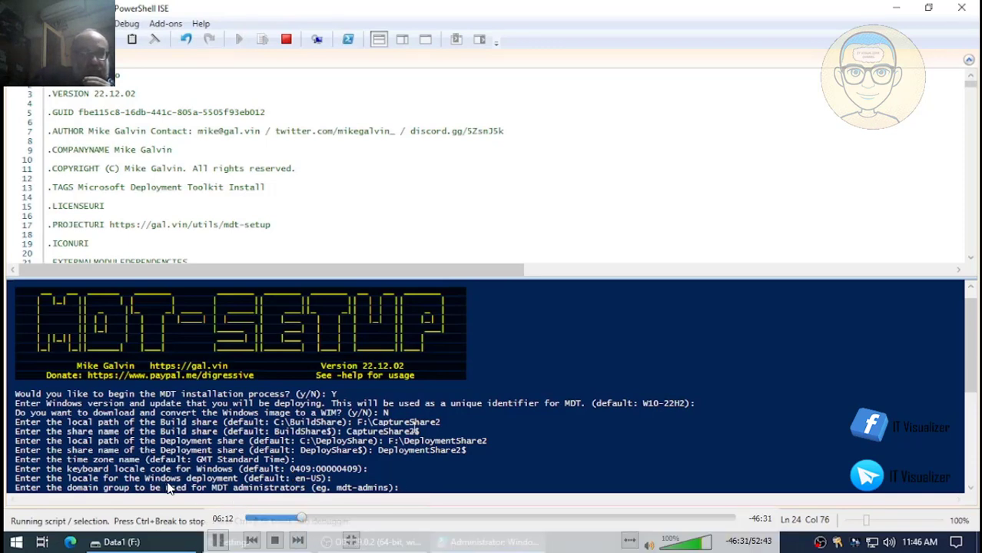
text(Domain )
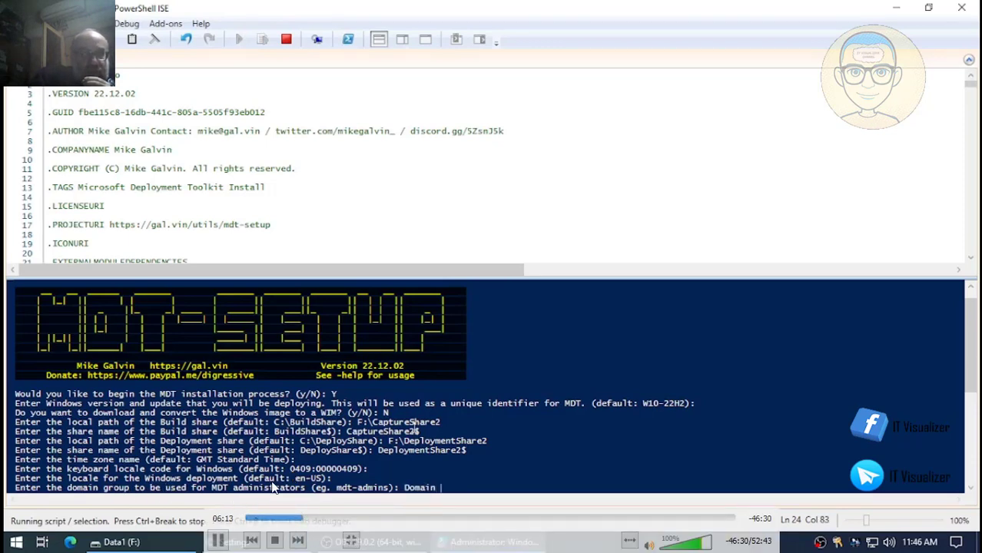
text(Admins)
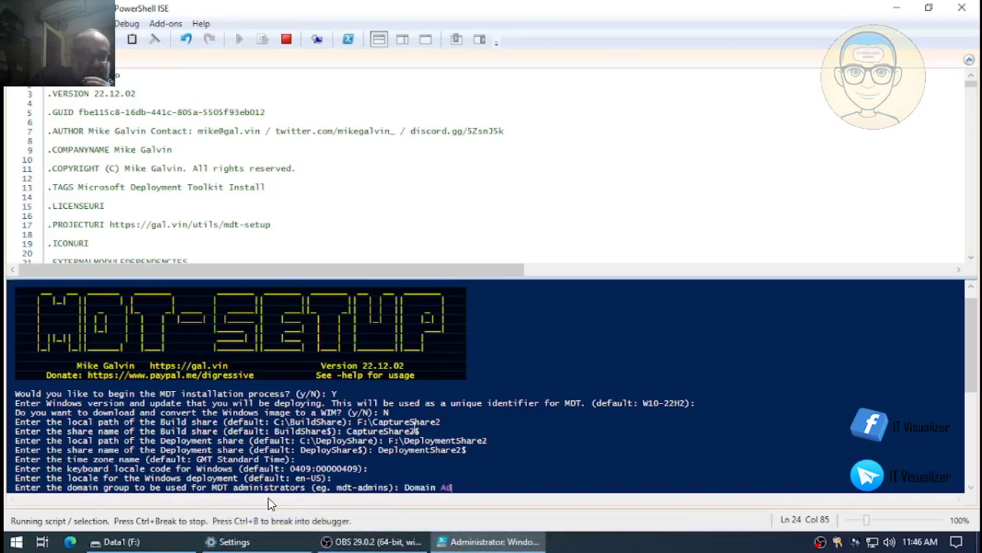
key(BackSpace)
key(BackSpace)
key(BackSpace)
key(BackSpace)
key(BackSpace)
key(BackSpace)
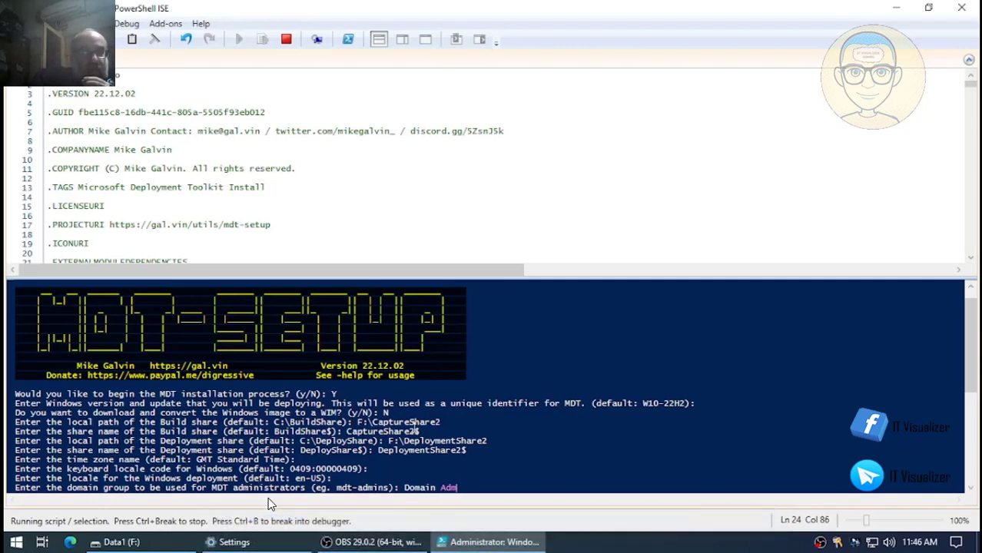
text(A)
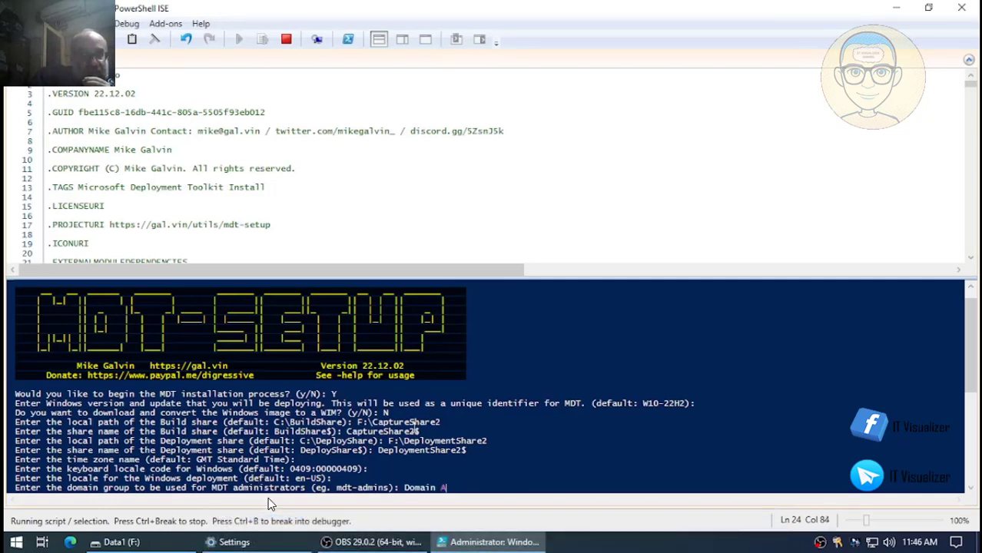
text(dmin)
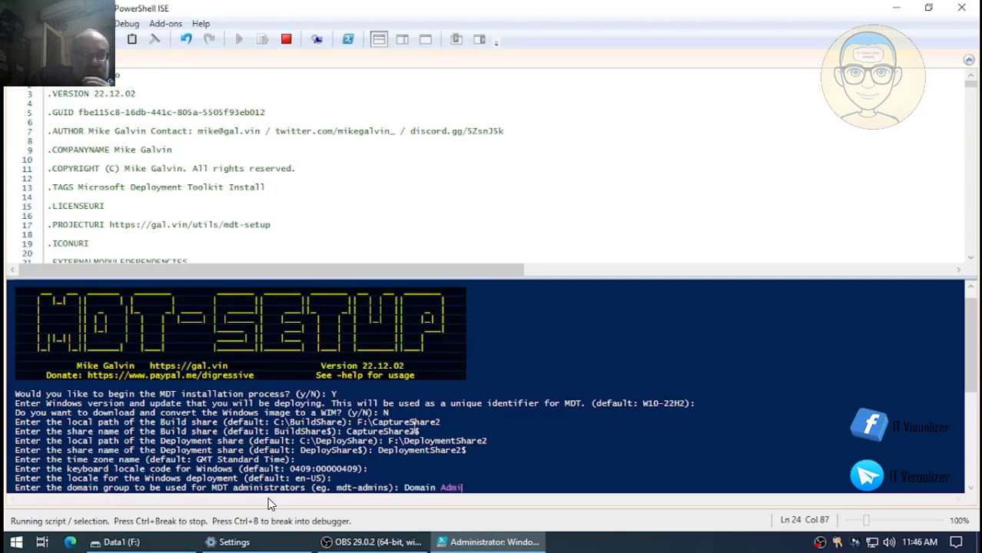
text(s)
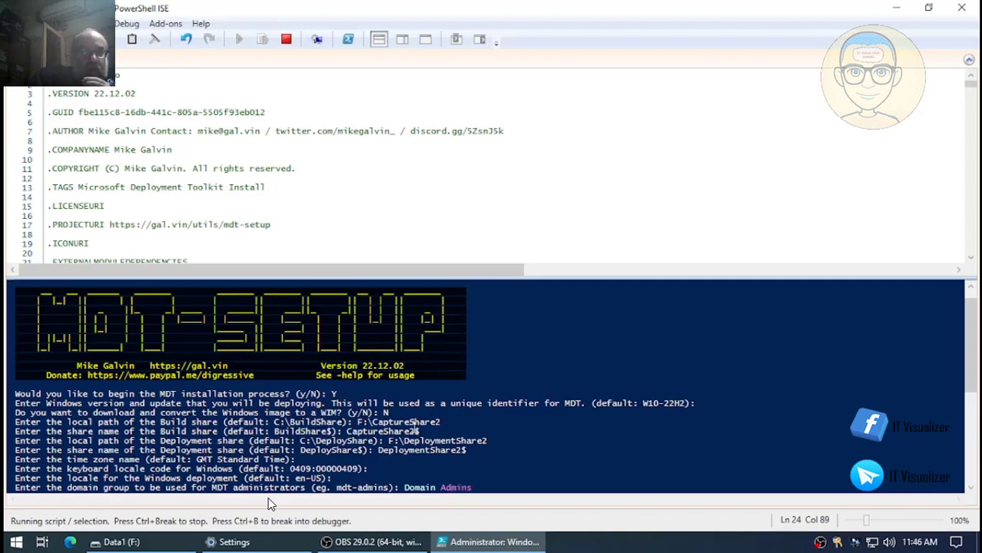
key(Return)
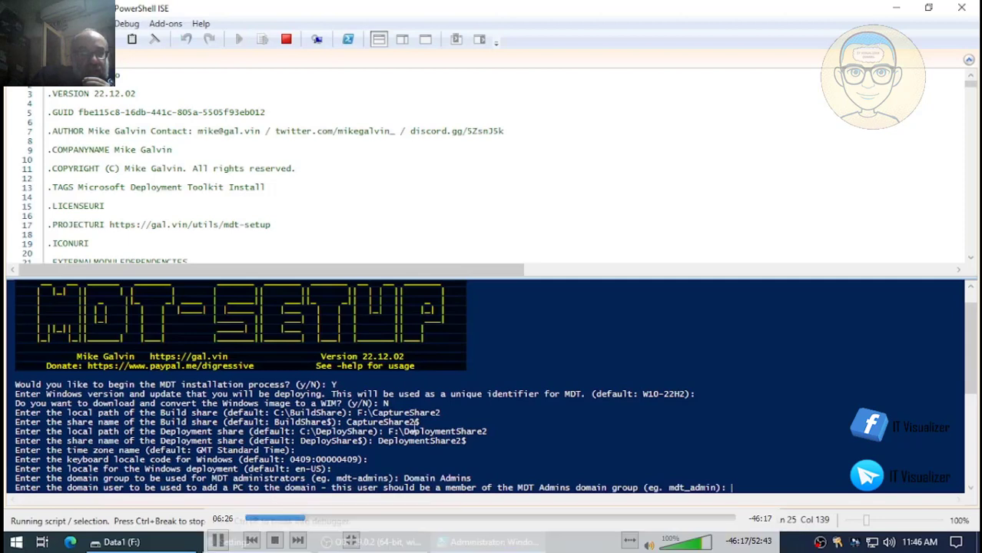
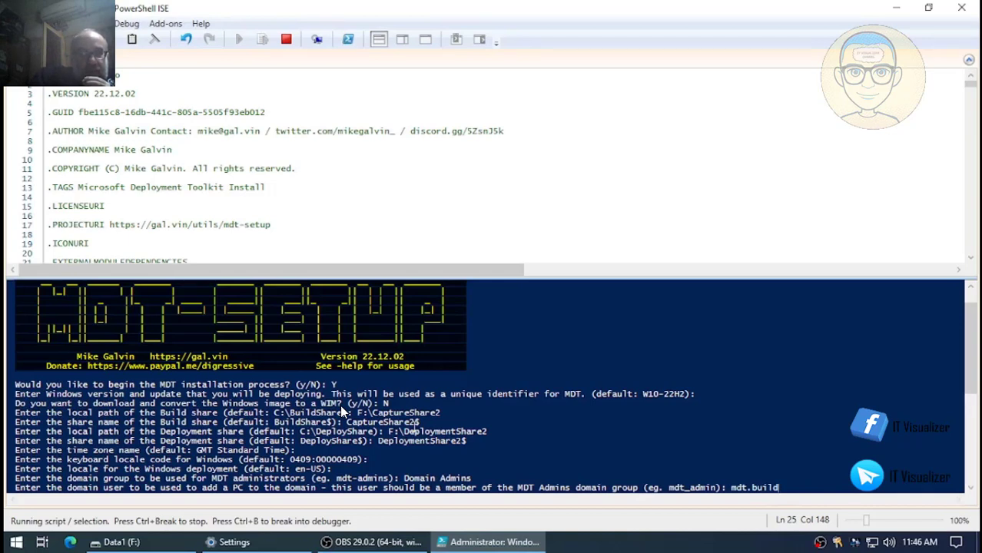
- Enter the domain-join user name and its password, and set the domain to SKYNET.INTERNAL
key(Return)
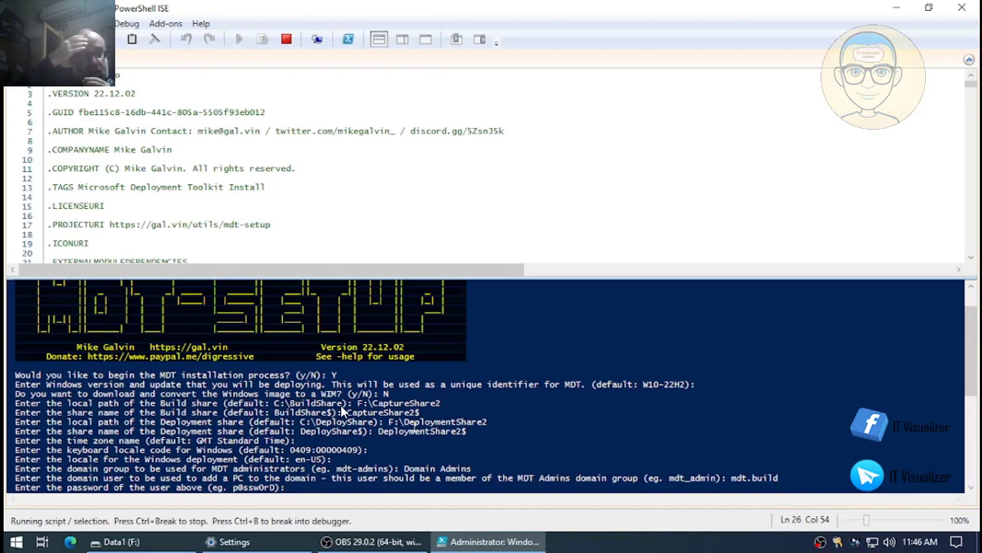
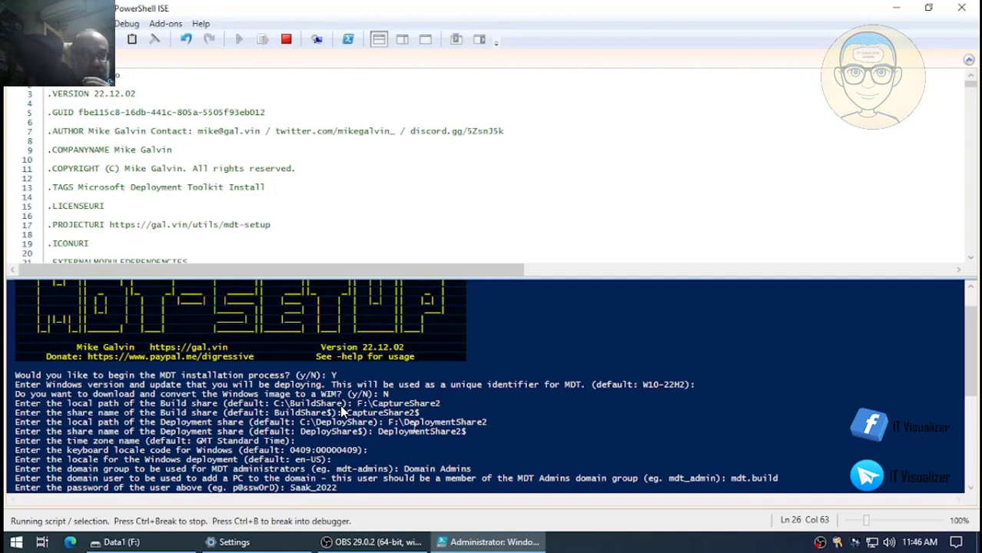
key(Return)
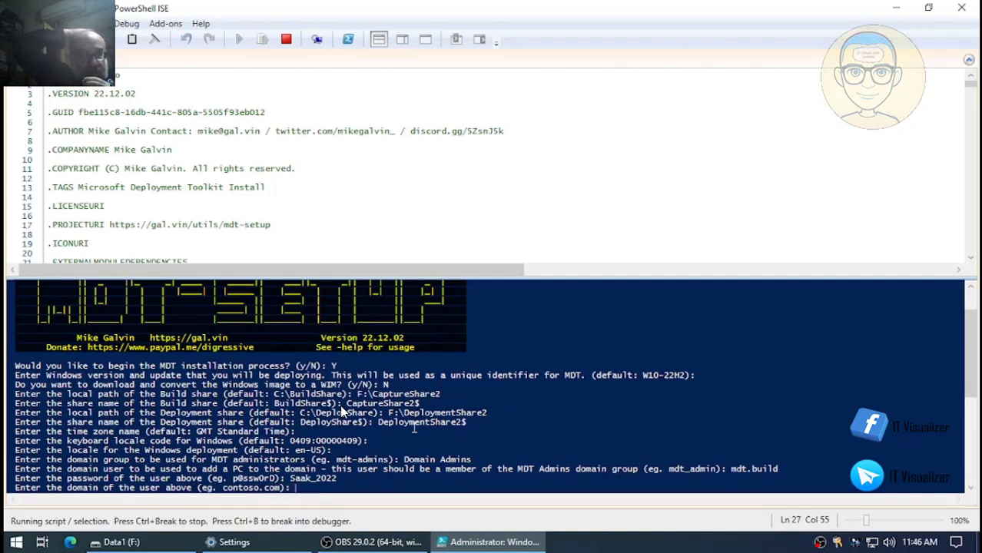
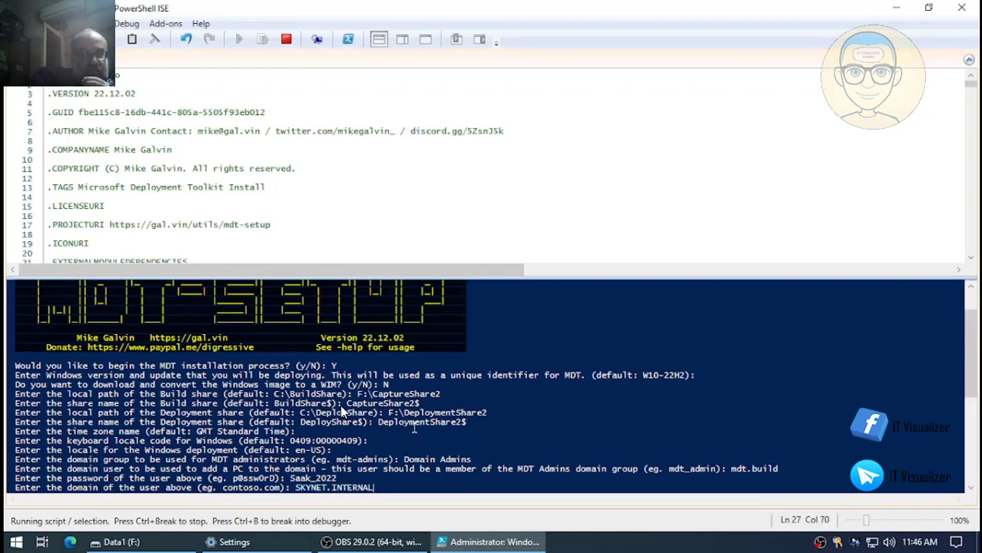
key(Return)
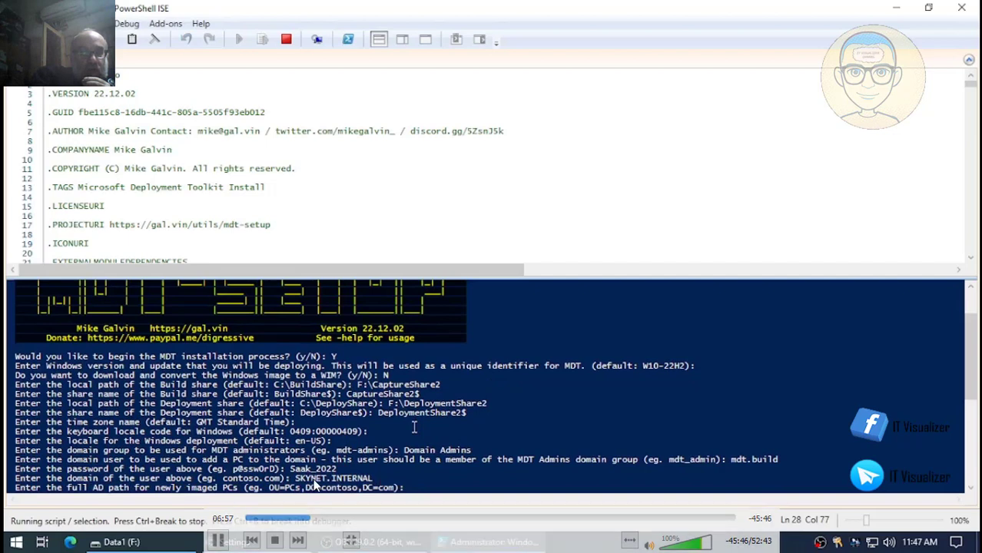
- Leave the new-PC AD path blank, answer Y to WSUS, and continue to the configuration summary
key(Return)
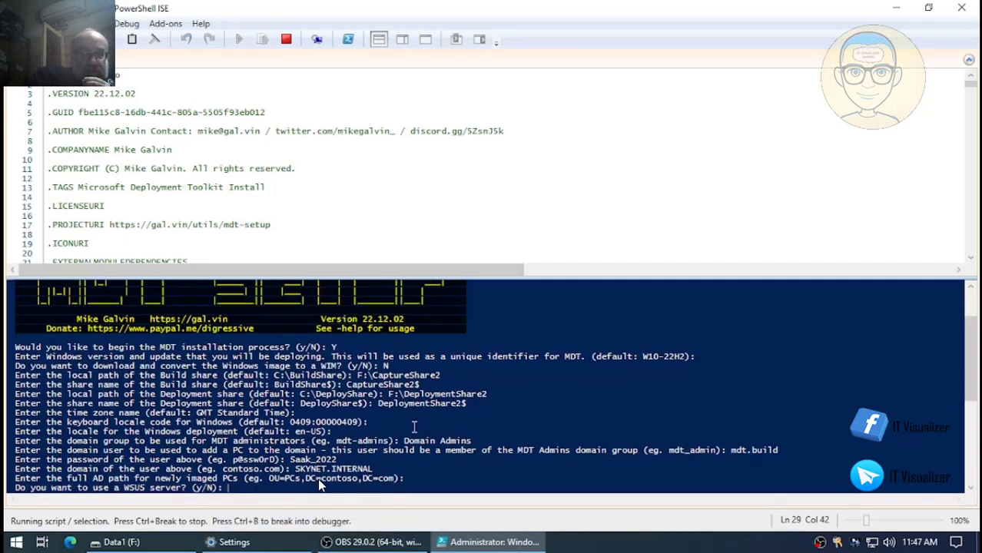
text(Y)
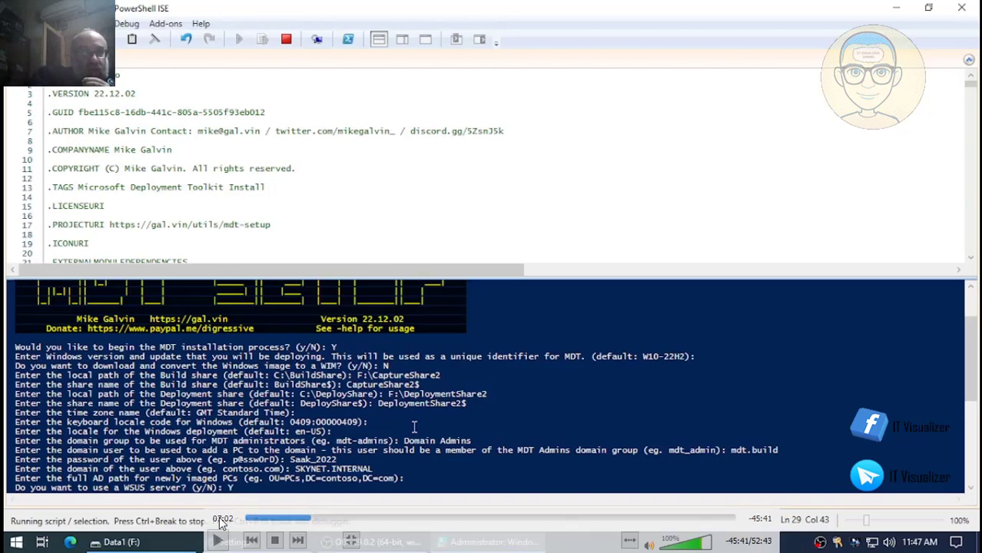
click(218, 540)
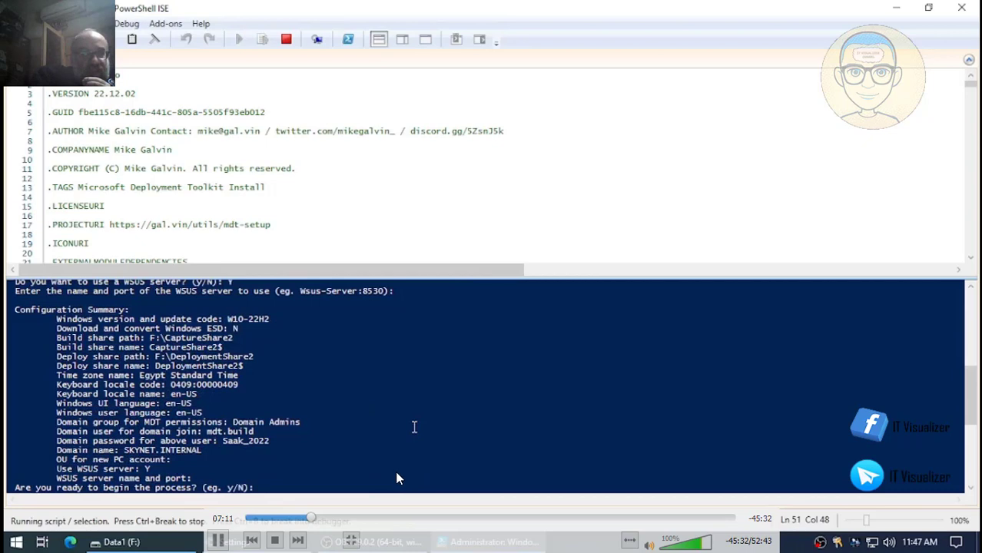
- Pause and resume the recorded setup run at the configuration summary
click(219, 542)
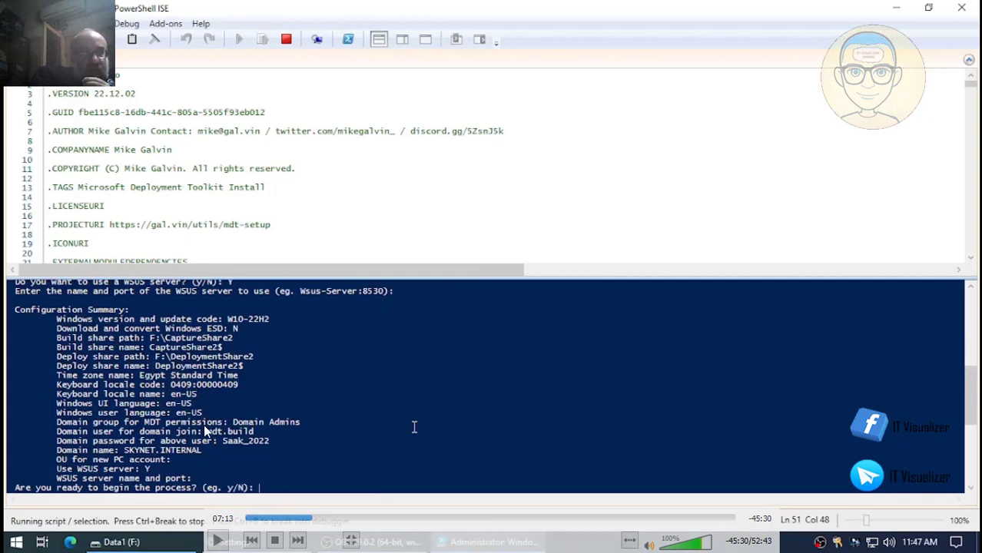
click(219, 543)
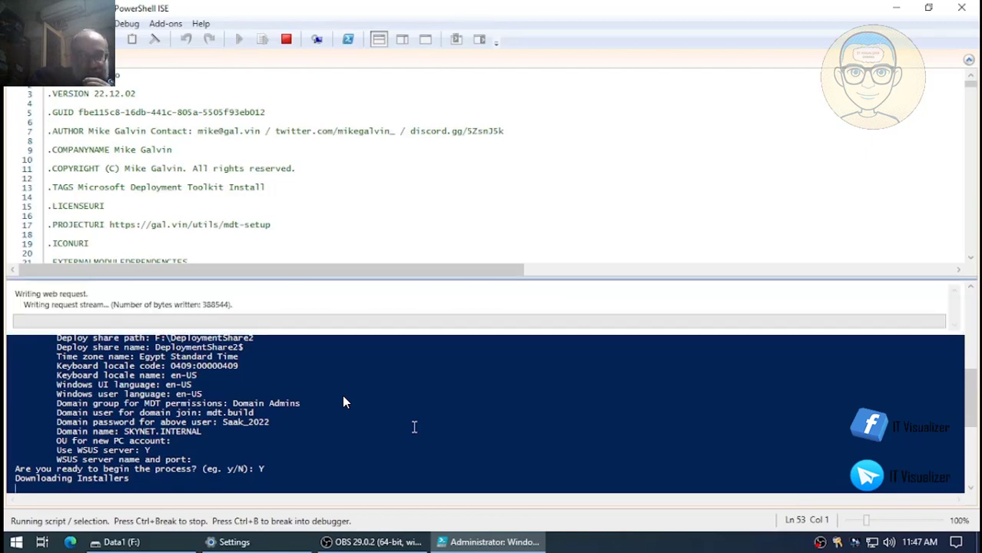
- Seek the recording past the Y confirmation and Installing ADK to the User Account Control search
scroll(375, 112, down, 7)
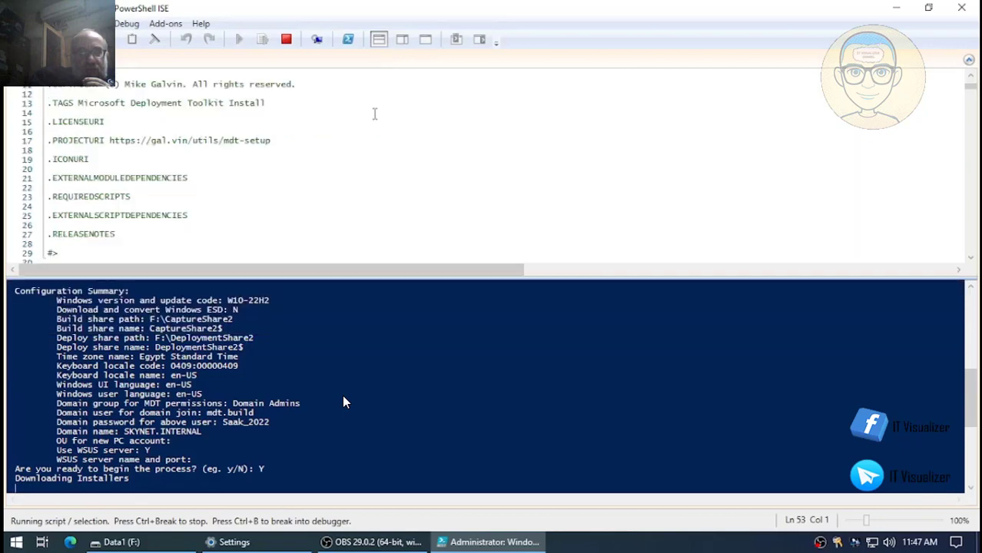
scroll(373, 116, down, 20)
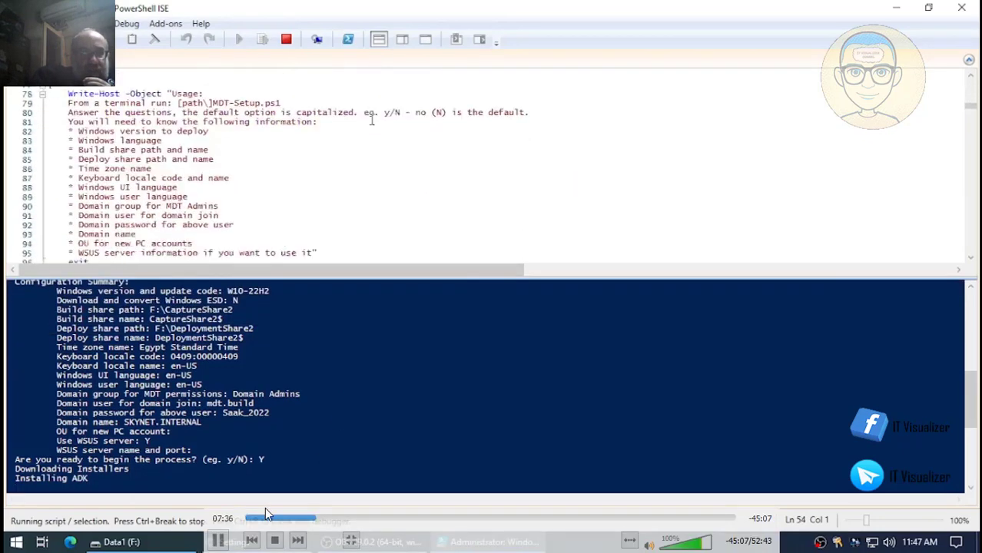
scroll(371, 120, down, 7)
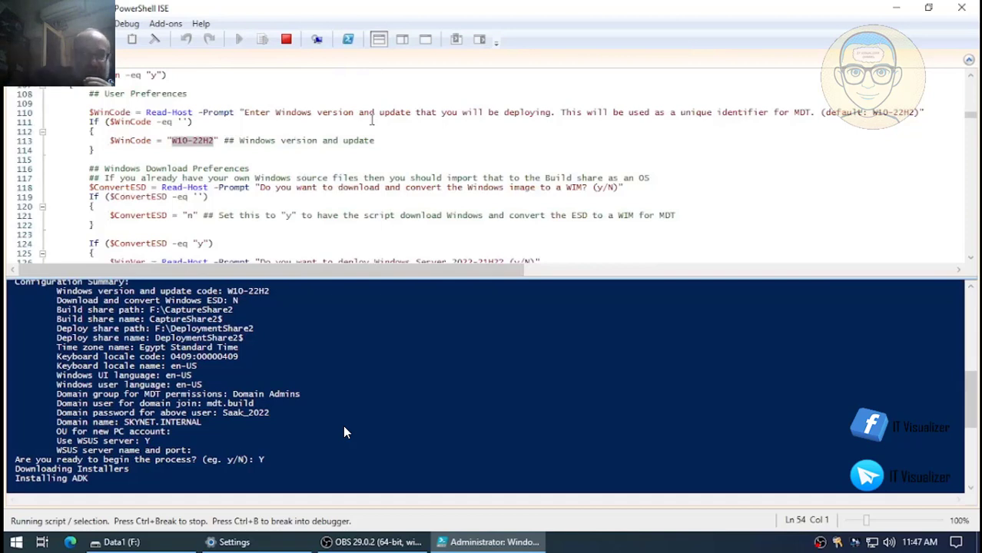
mouse_move(310, 515)
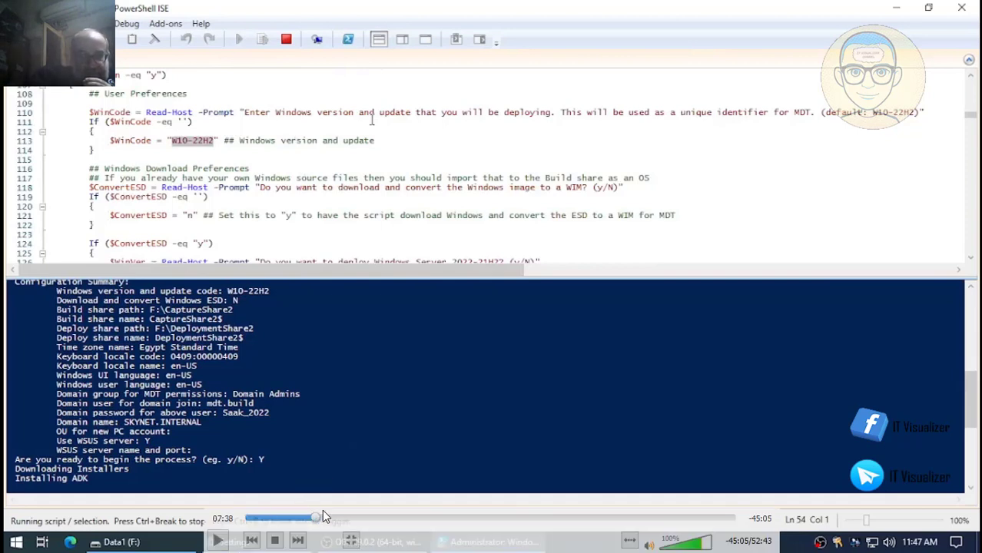
key(space)
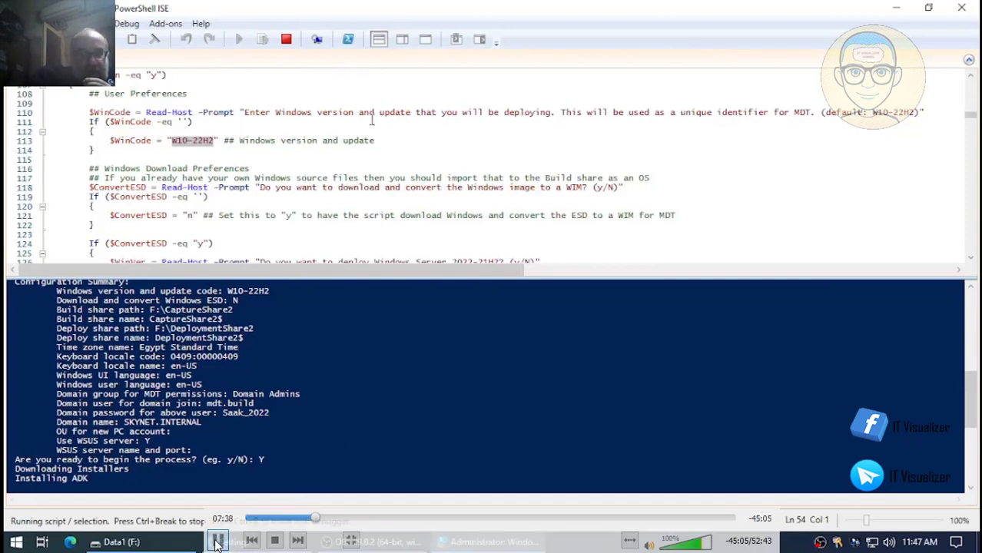
click(323, 520)
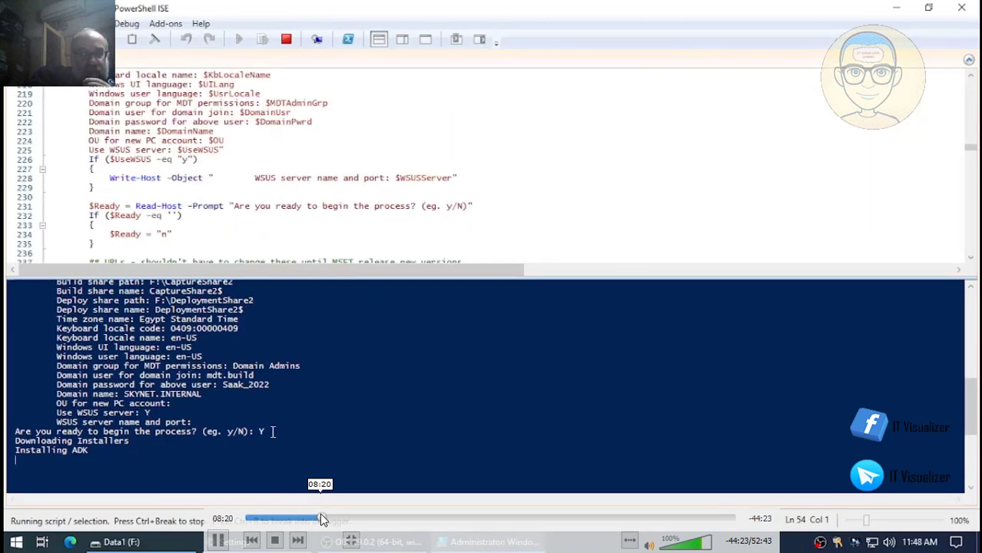
key(space)
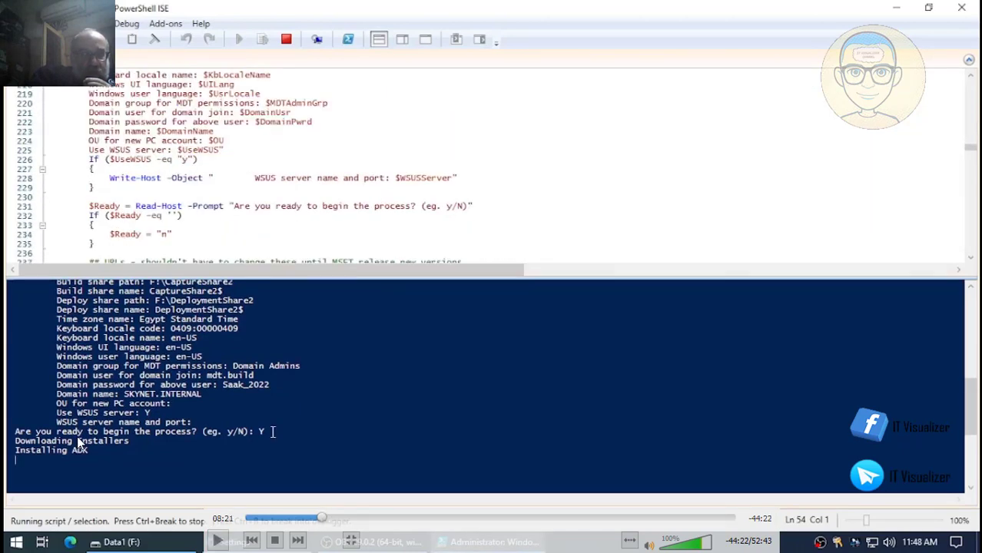
click(360, 520)
click(380, 520)
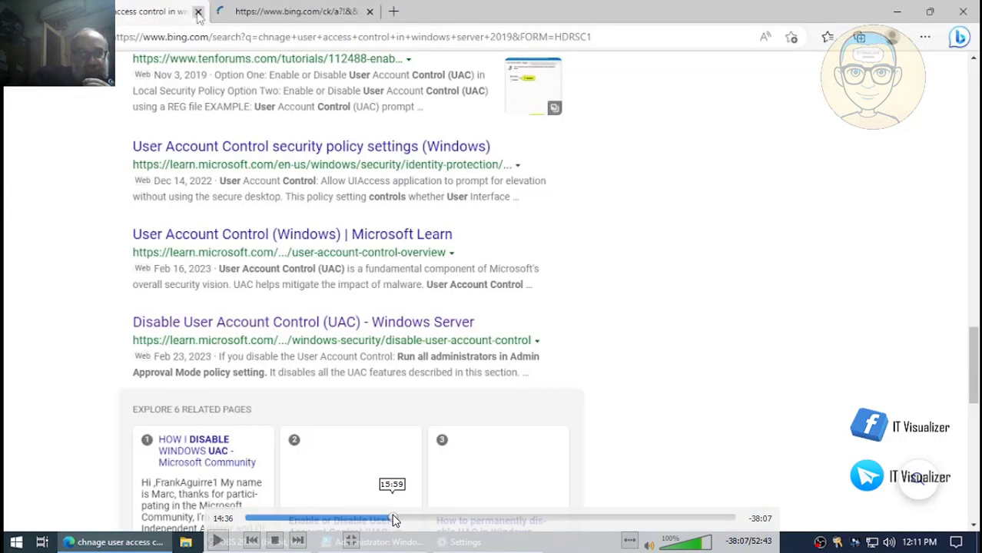
- Seek the recording past the Settings search and resume playback to the Windows desktop
click(390, 520)
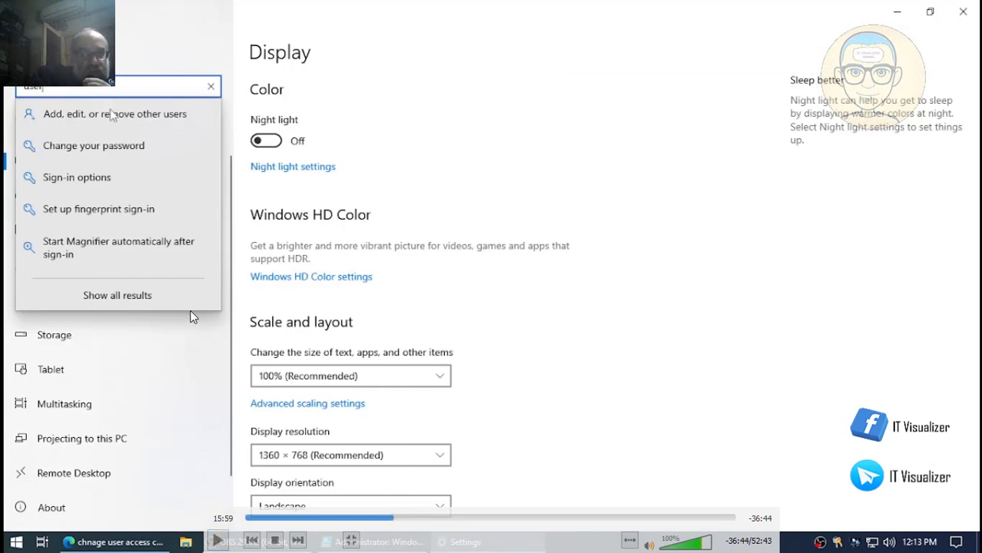
click(219, 542)
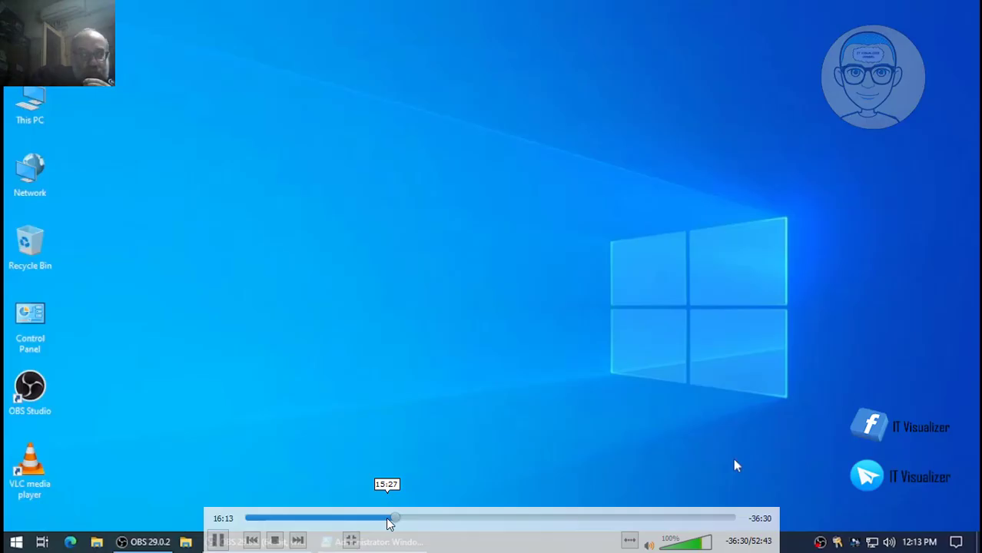
- Seek the recording forward to the share creation output, then back to the ADK-WinPE stage
click(401, 519)
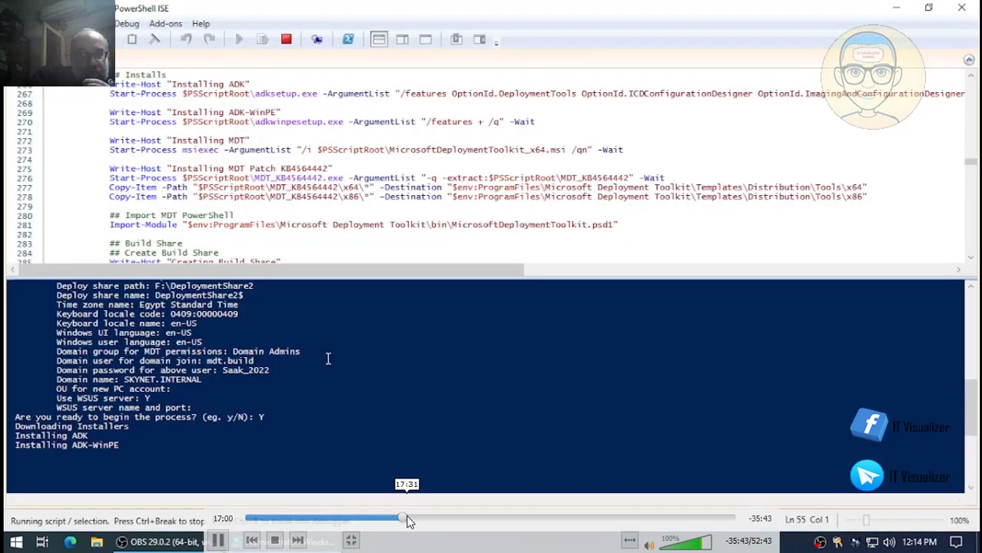
click(408, 519)
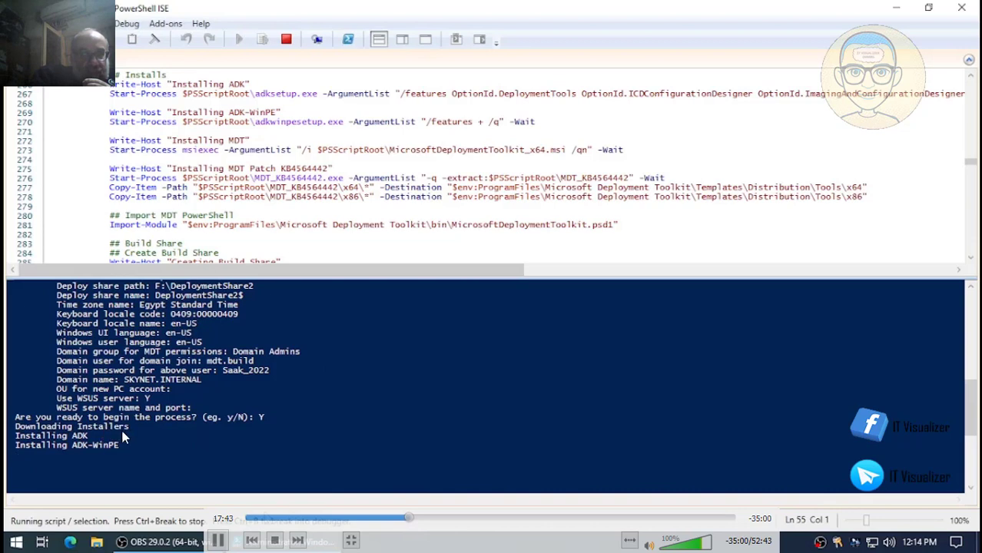
click(423, 519)
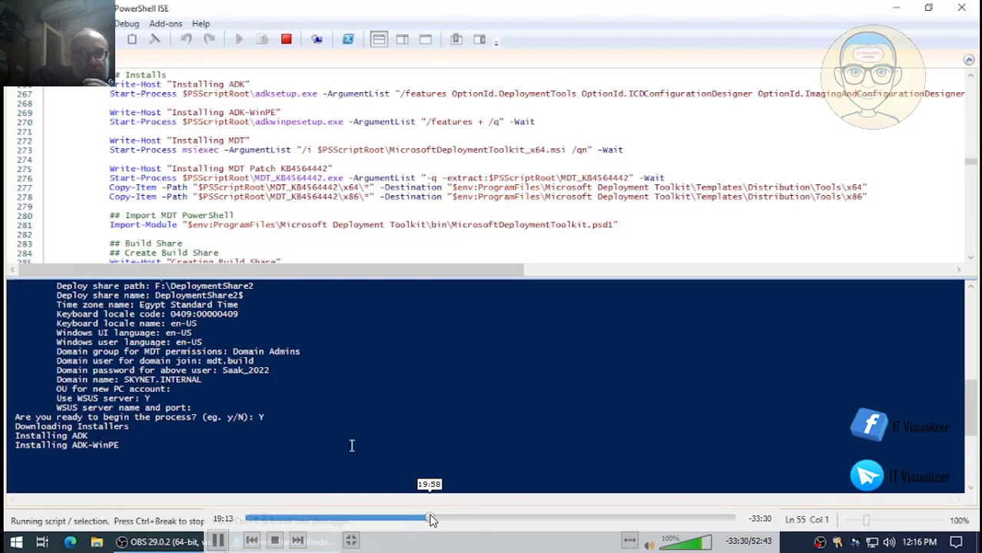
click(441, 520)
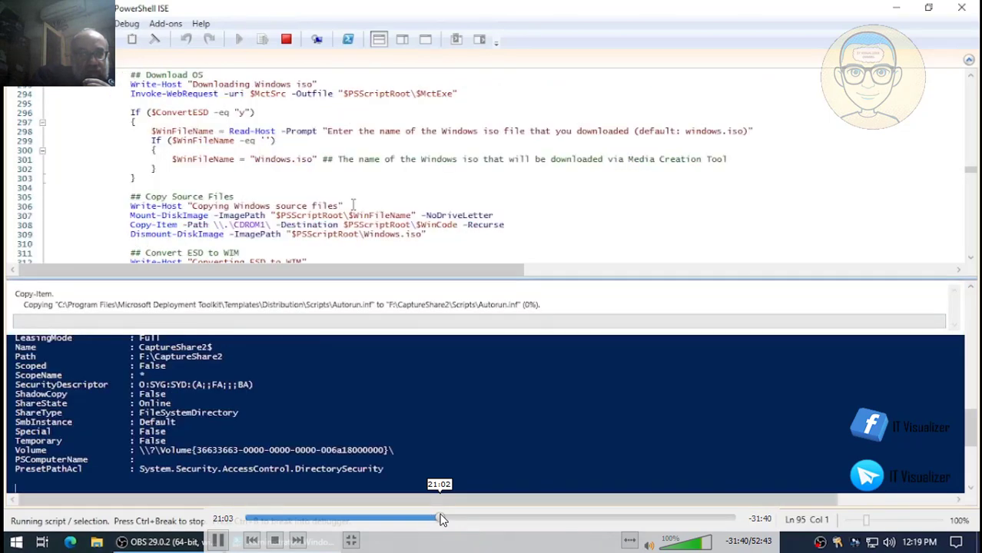
click(420, 520)
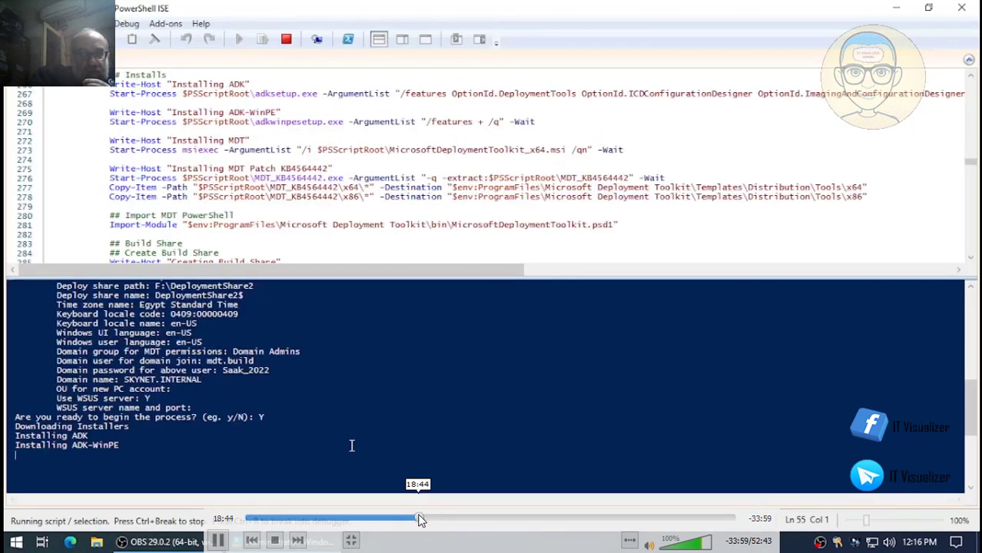
click(405, 520)
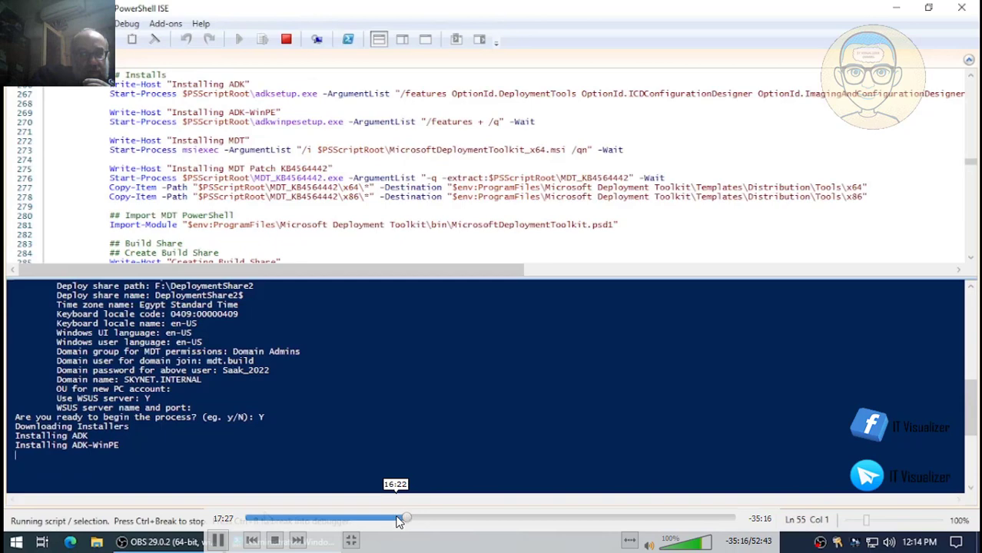
click(397, 520)
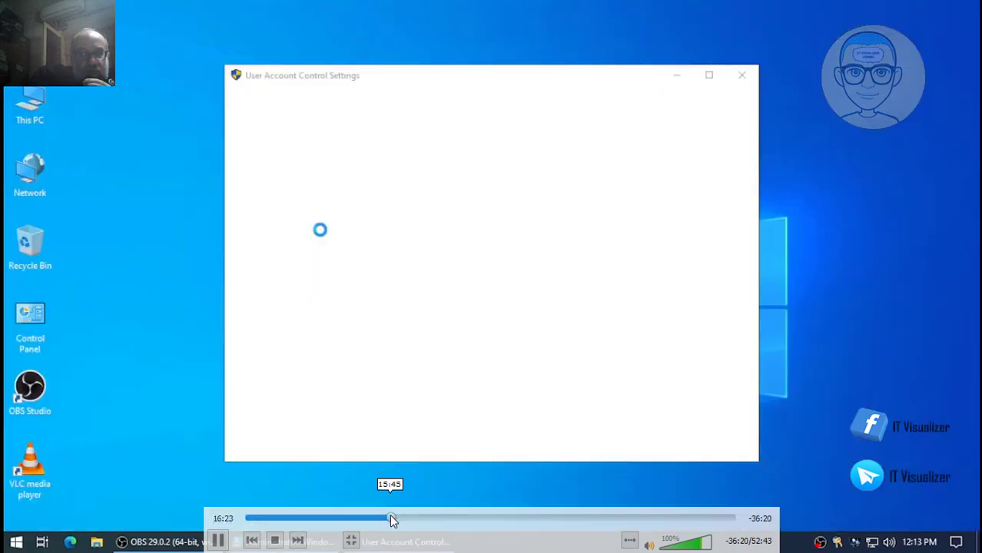
- Seek to where the UAC slider is set to Never notify, then exit full-screen playback
click(391, 520)
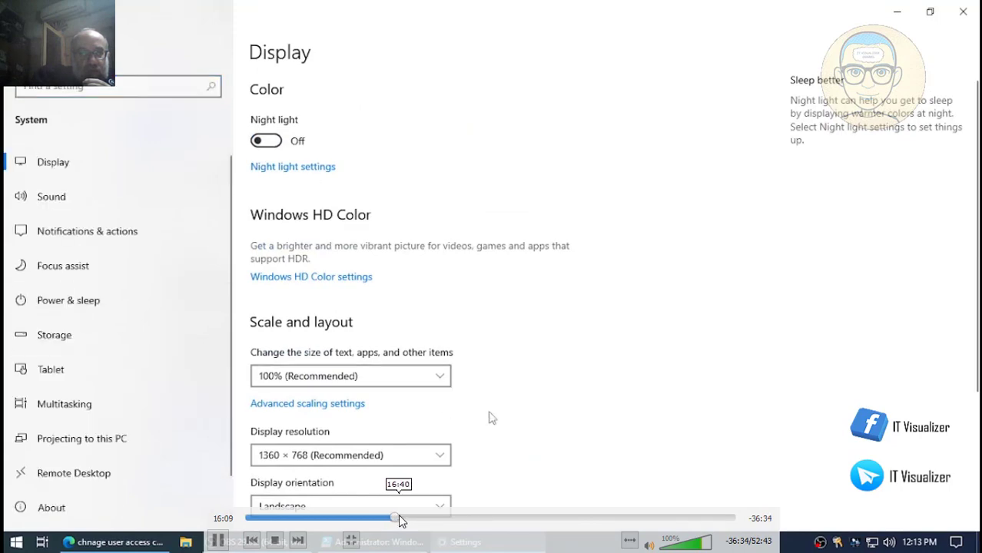
click(400, 520)
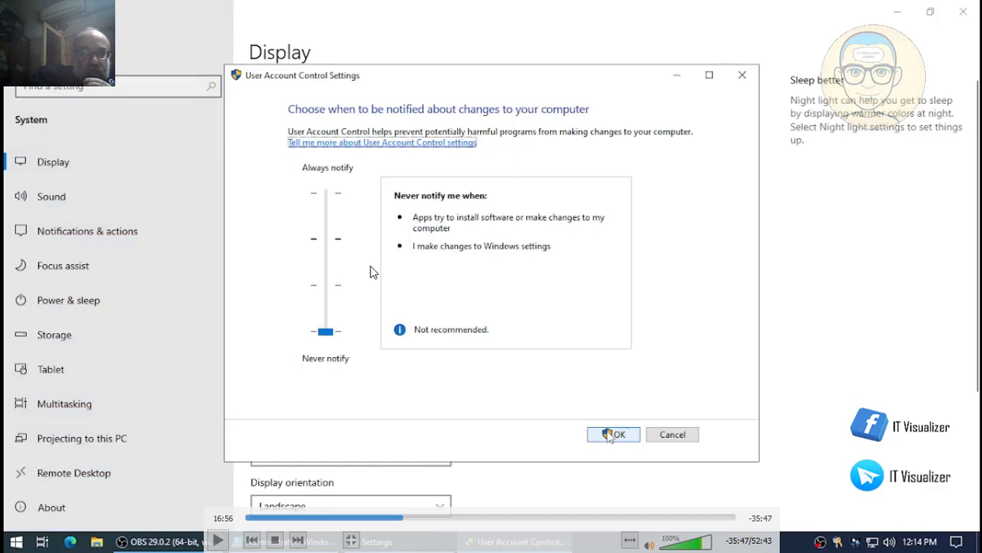
key(Escape)
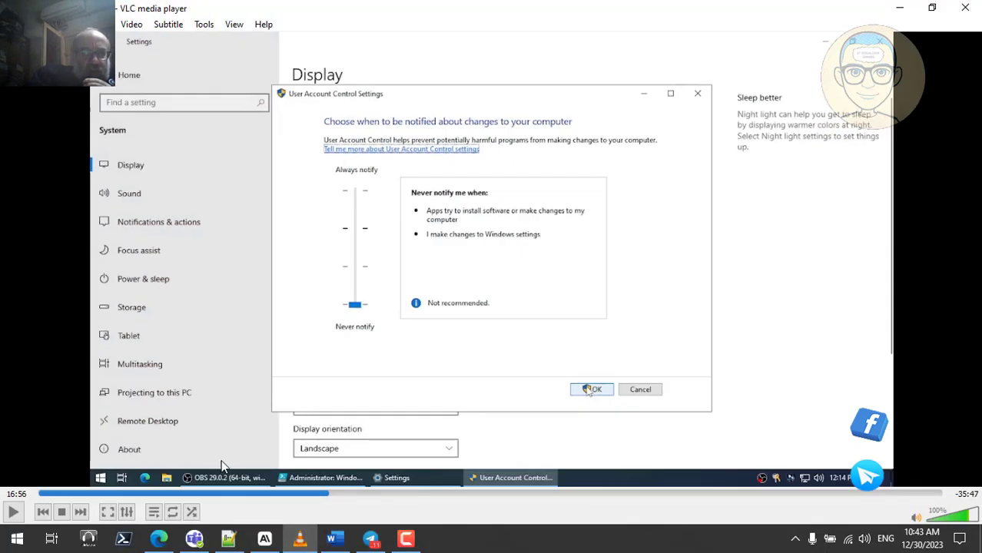
- Ask Copilot 'what is the function of user account control in windows server 2022'
click(159, 540)
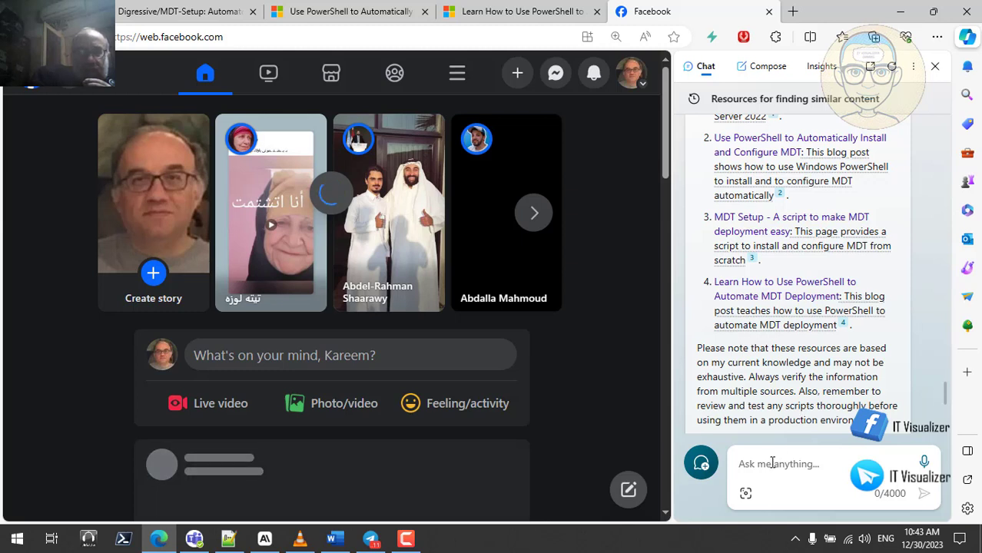
click(770, 462)
text(wha)
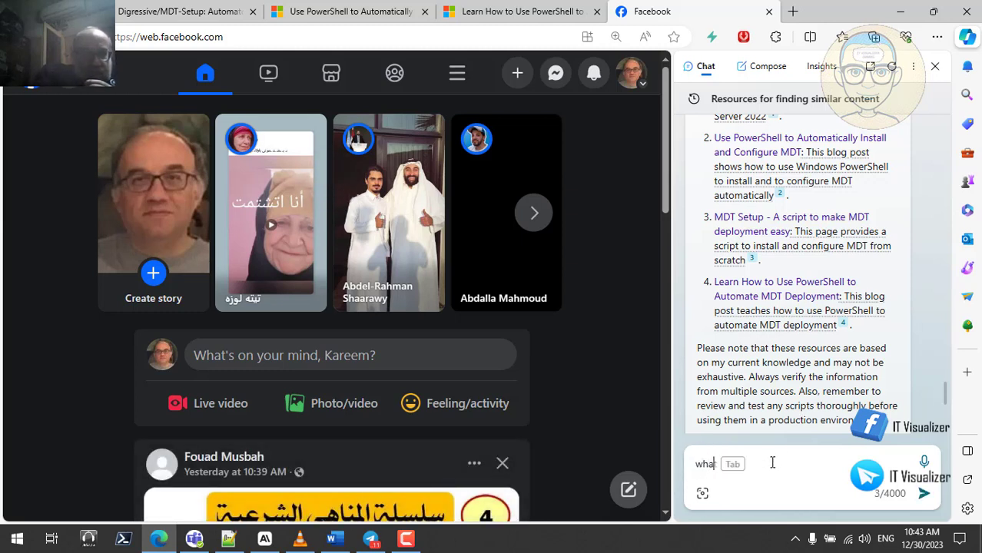
text(t is )
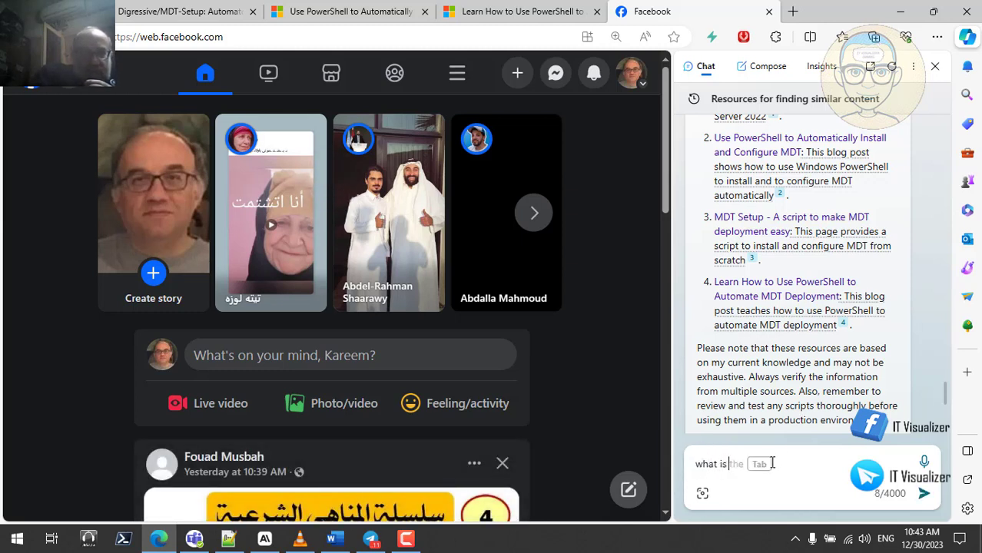
text(the )
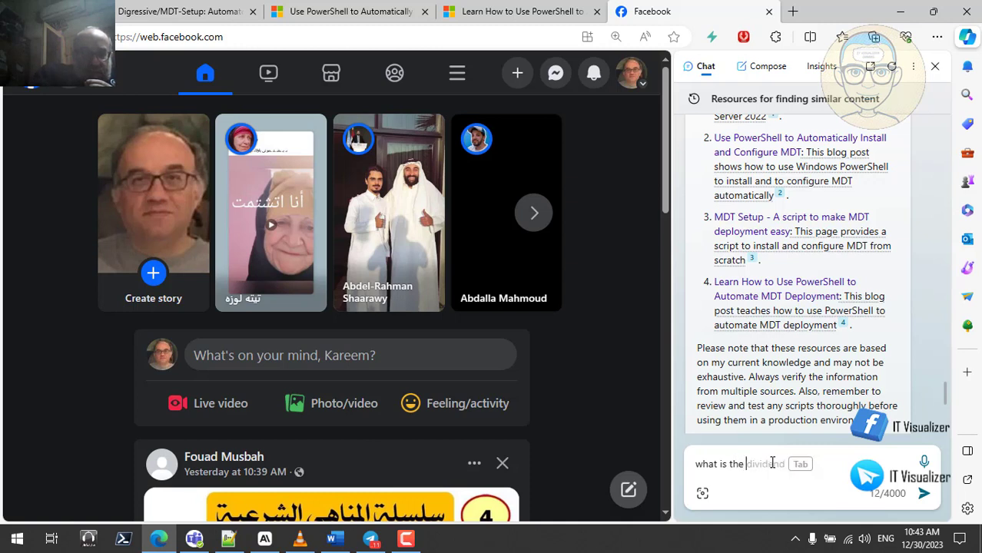
text(fun)
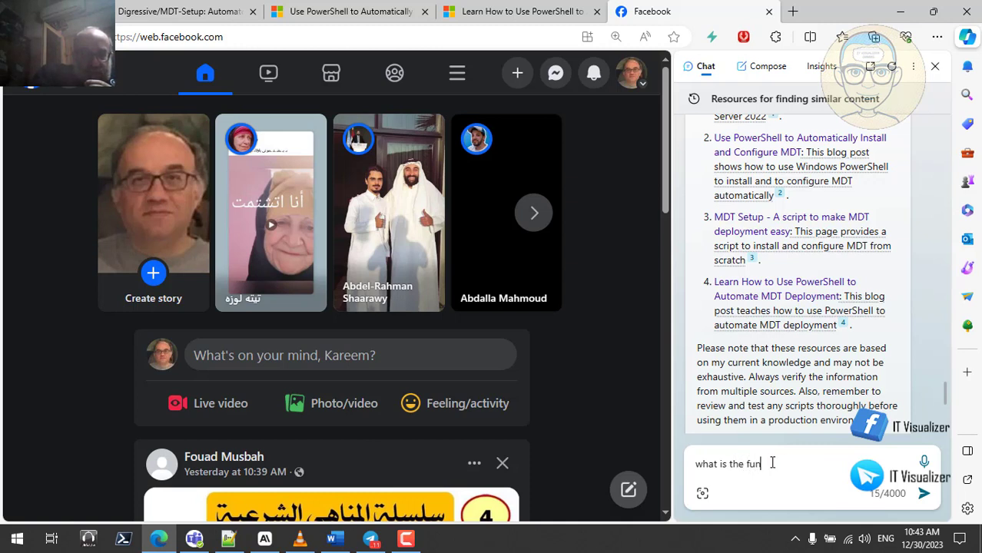
text(ction )
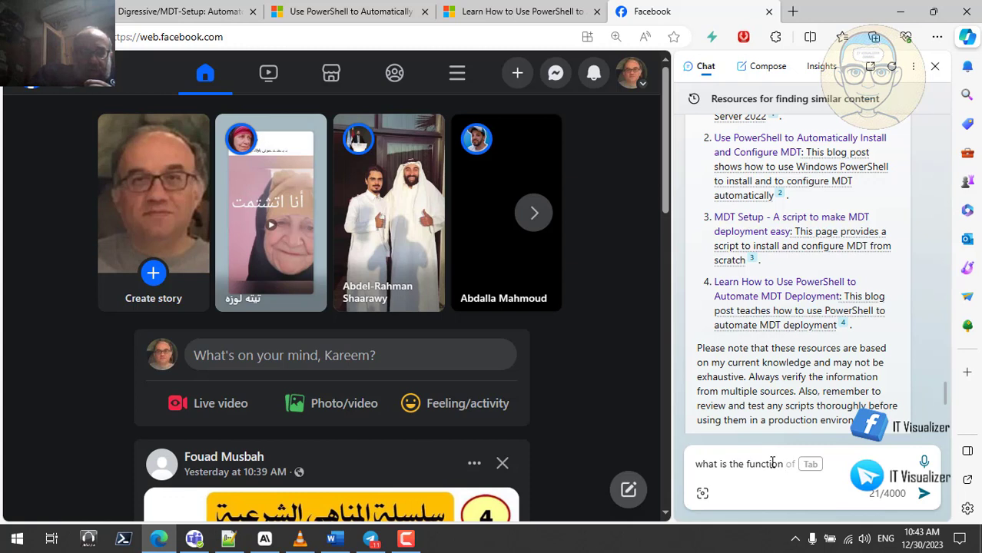
text(of user )
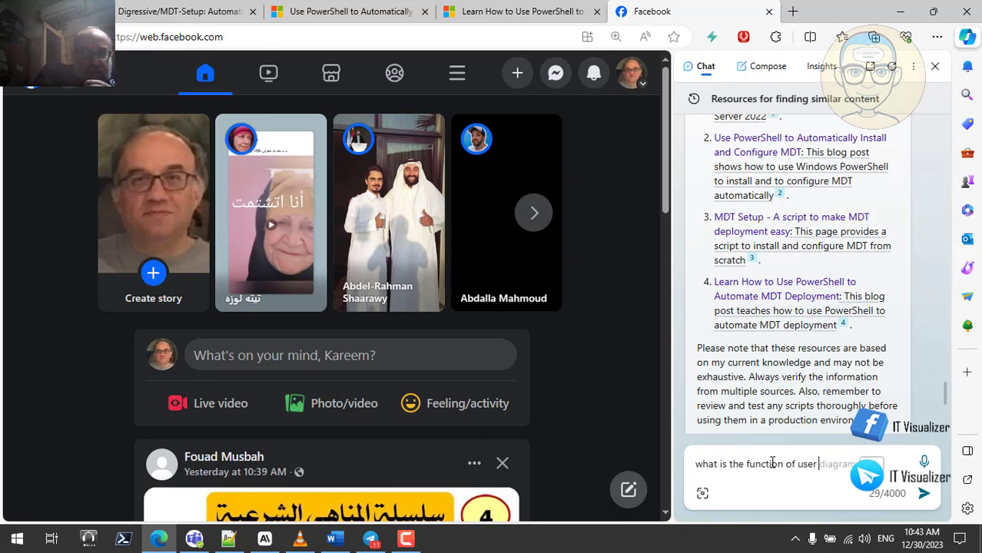
text(account contr)
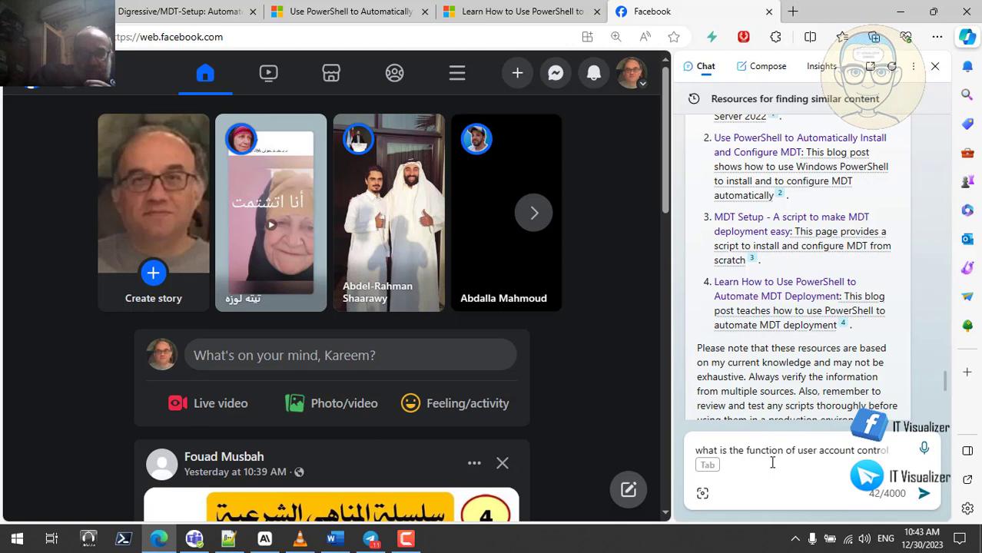
text(ol in)
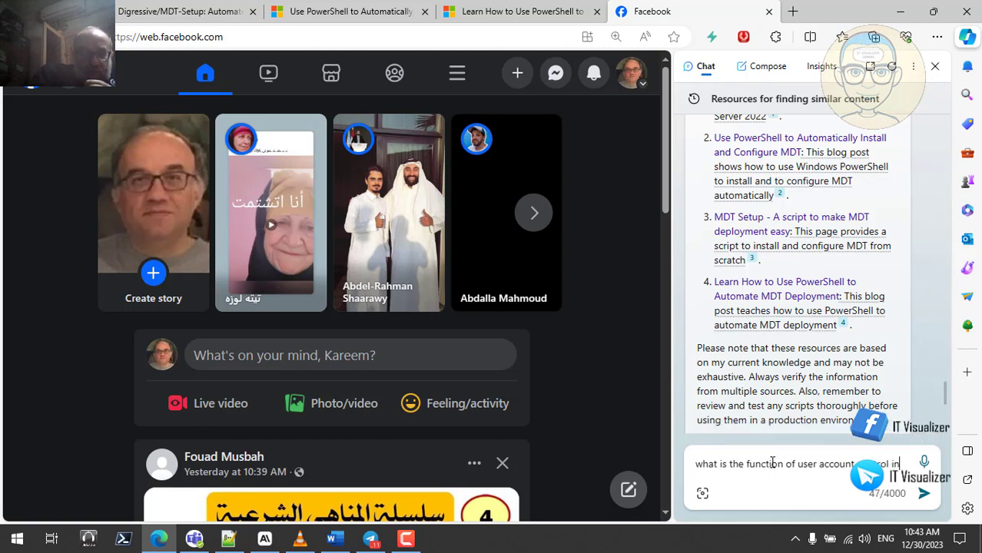
text( wind)
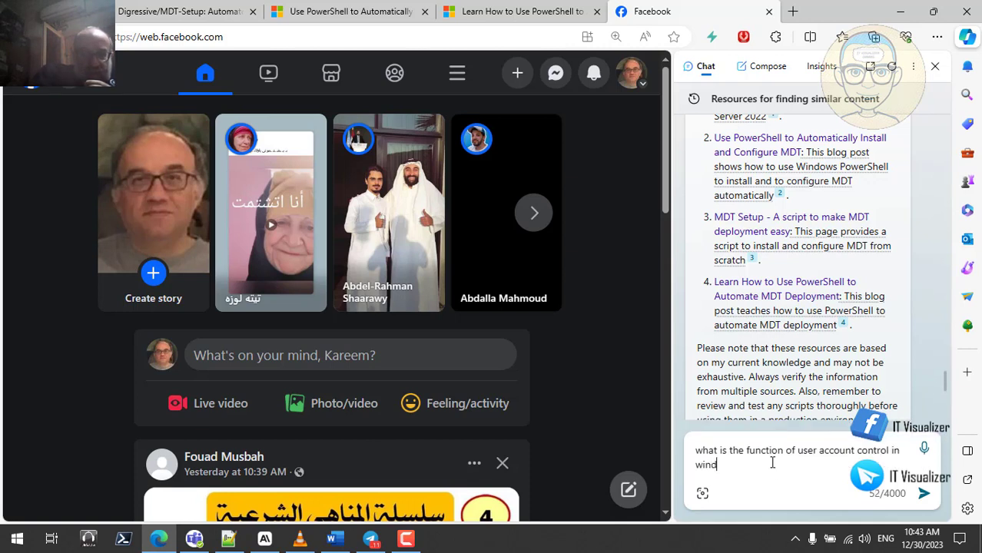
text(ows se)
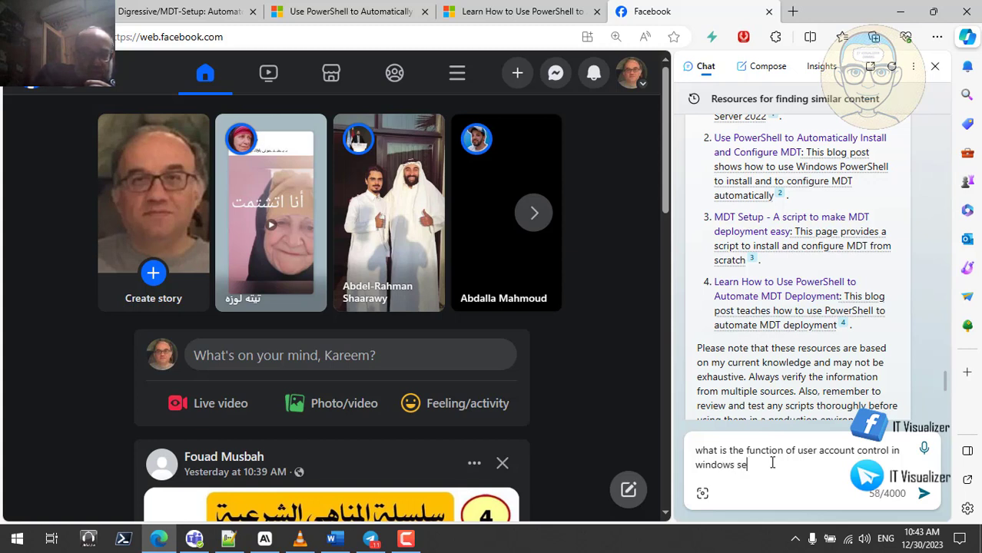
text(rver 2)
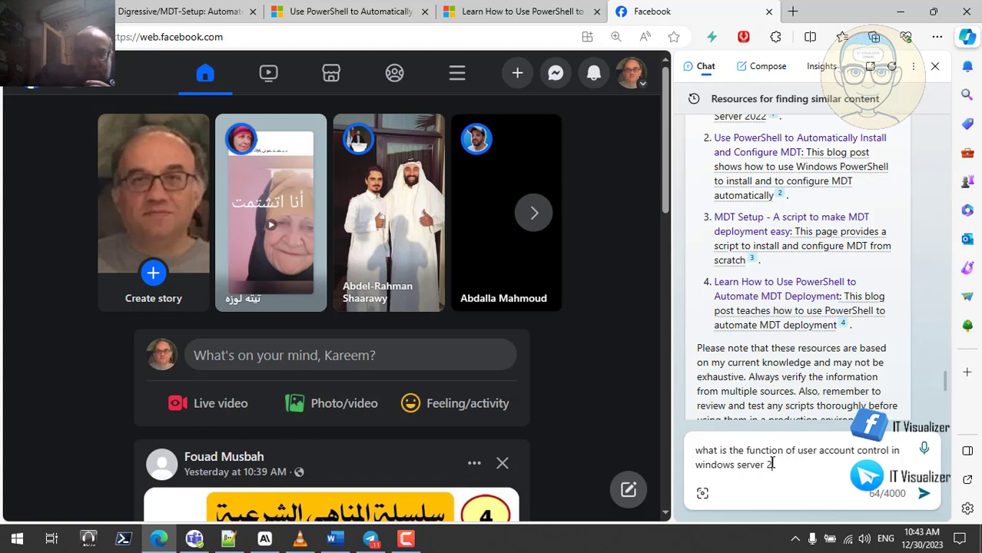
text(022)
key(Return)
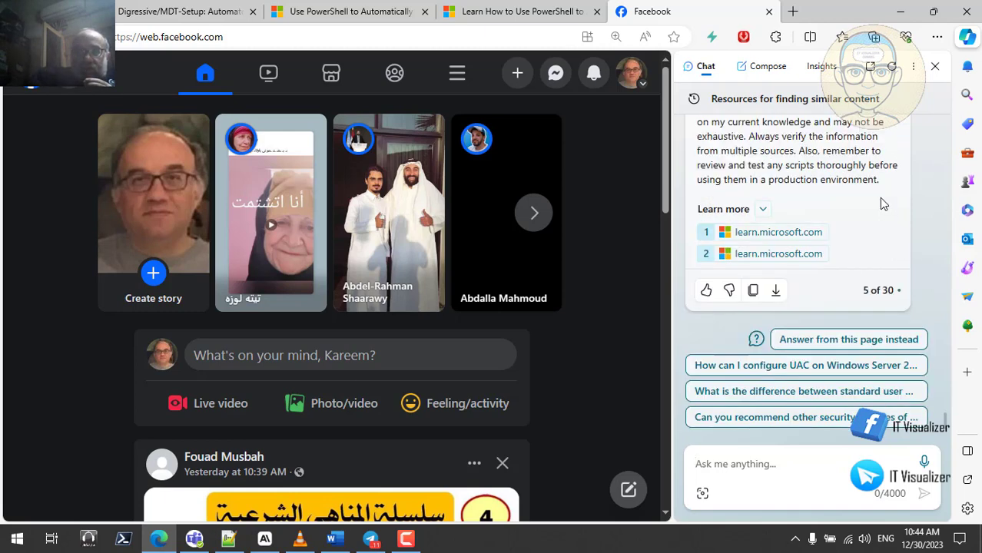
scroll(882, 201, up, 5)
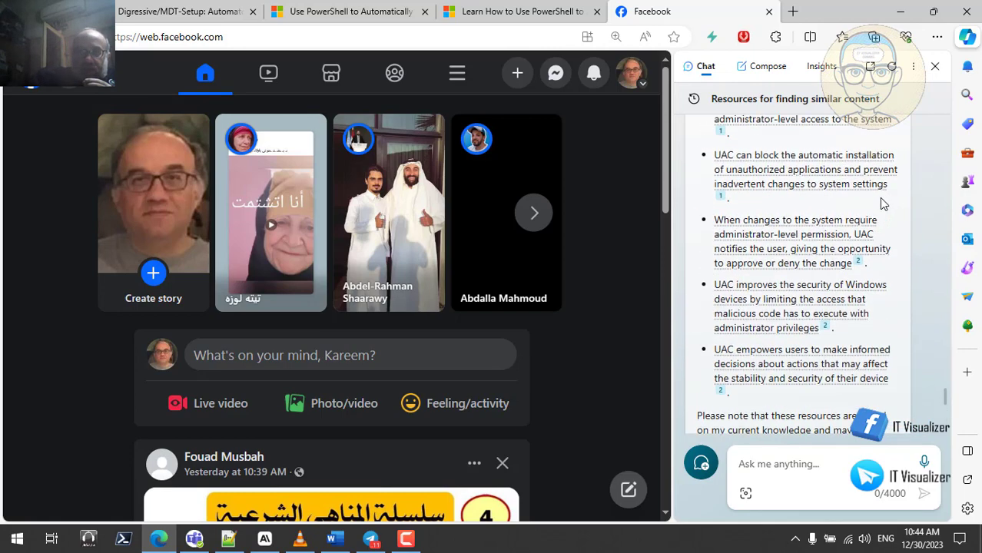
scroll(882, 203, up, 5)
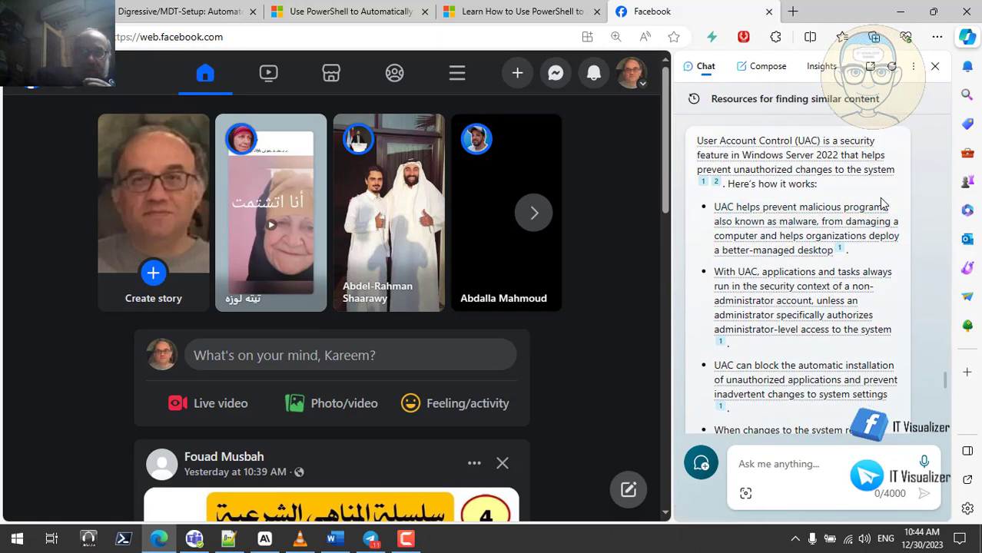
scroll(881, 203, up, 1)
mouse_move(881, 201)
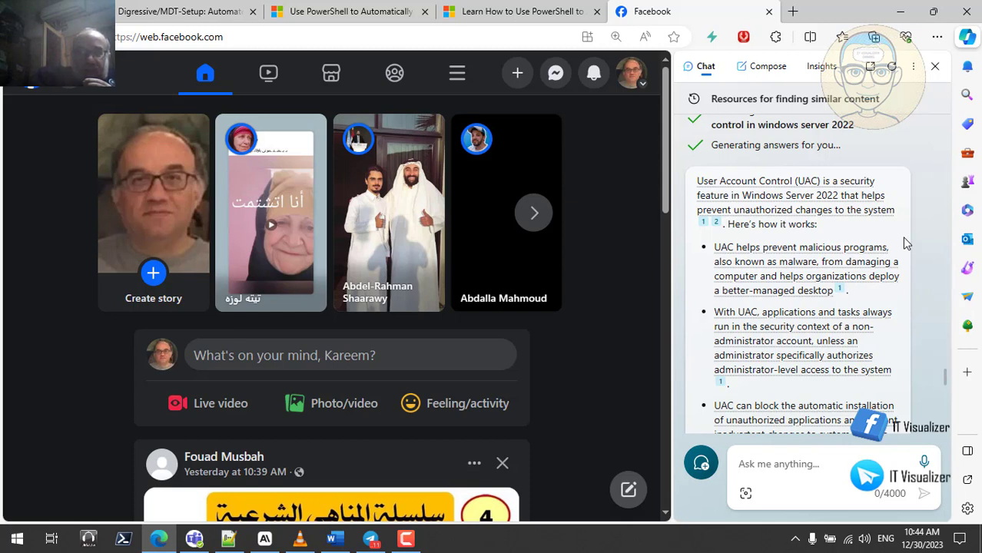
scroll(905, 242, down, 1)
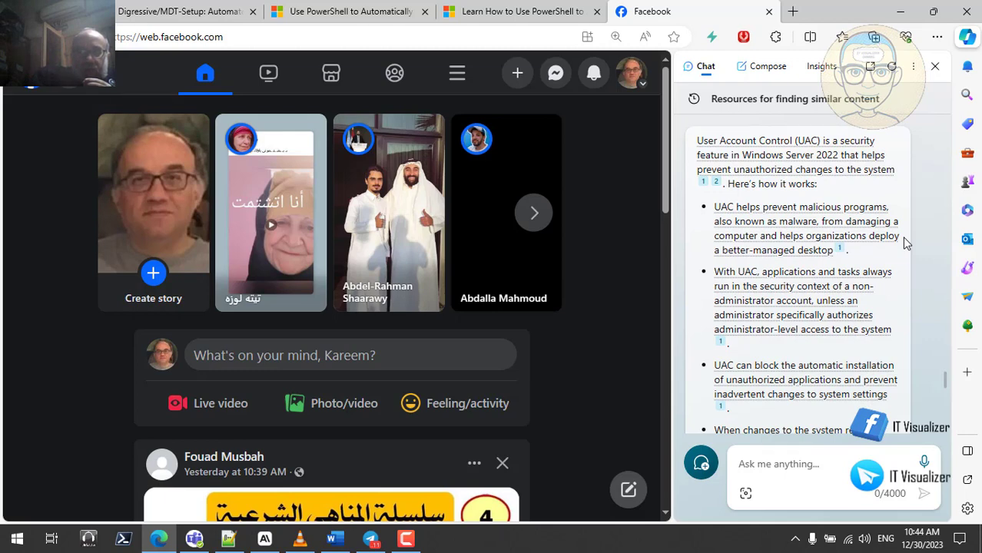
scroll(905, 243, down, 1)
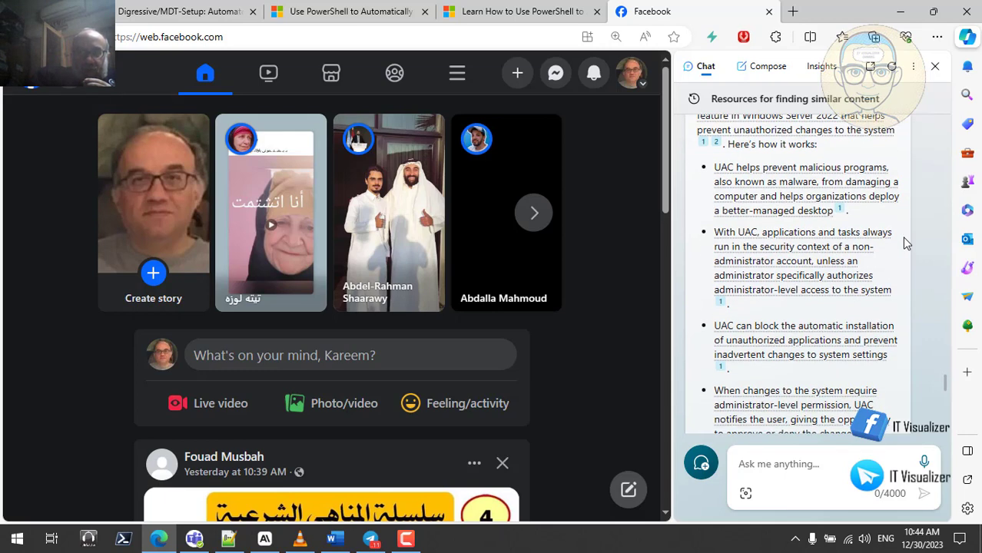
scroll(905, 243, down, 1)
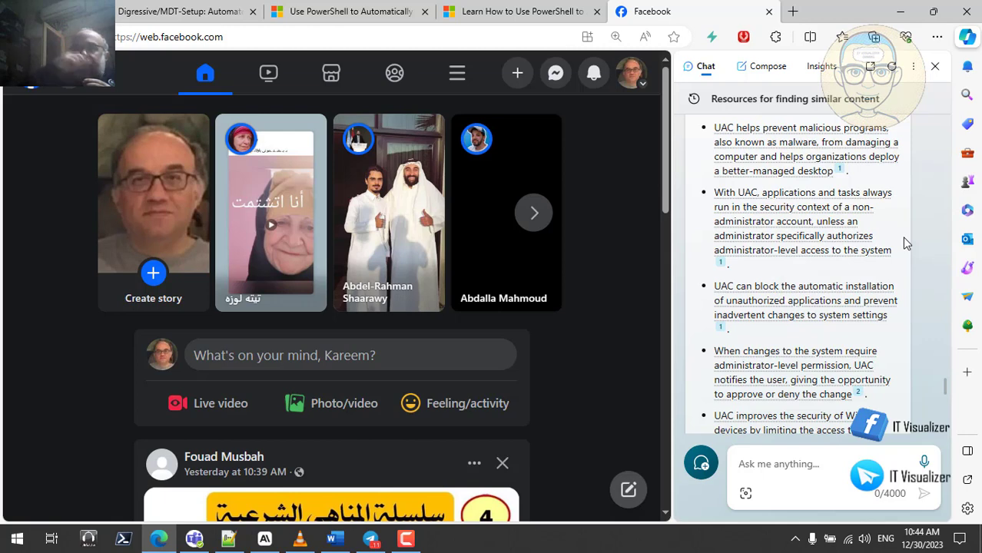
scroll(903, 242, down, 1)
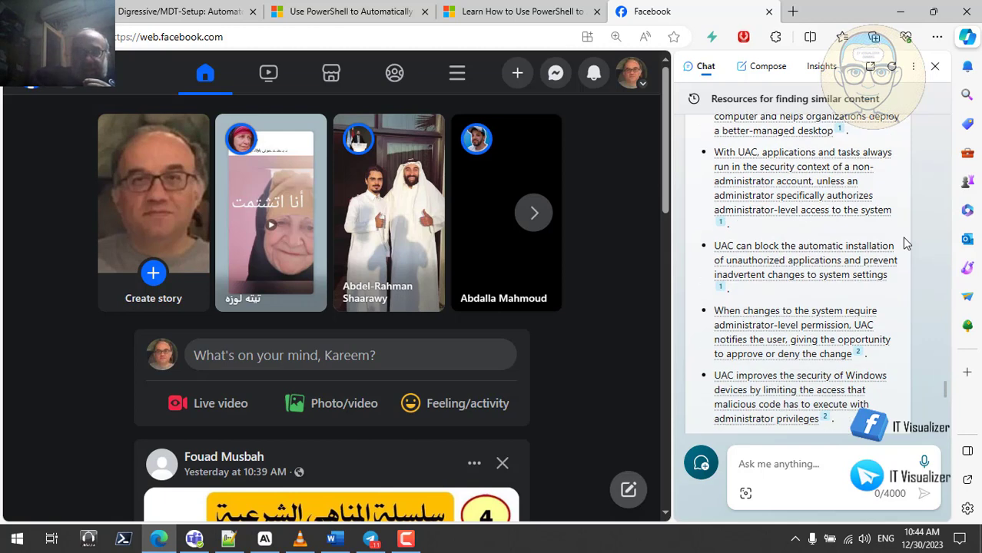
scroll(903, 243, down, 1)
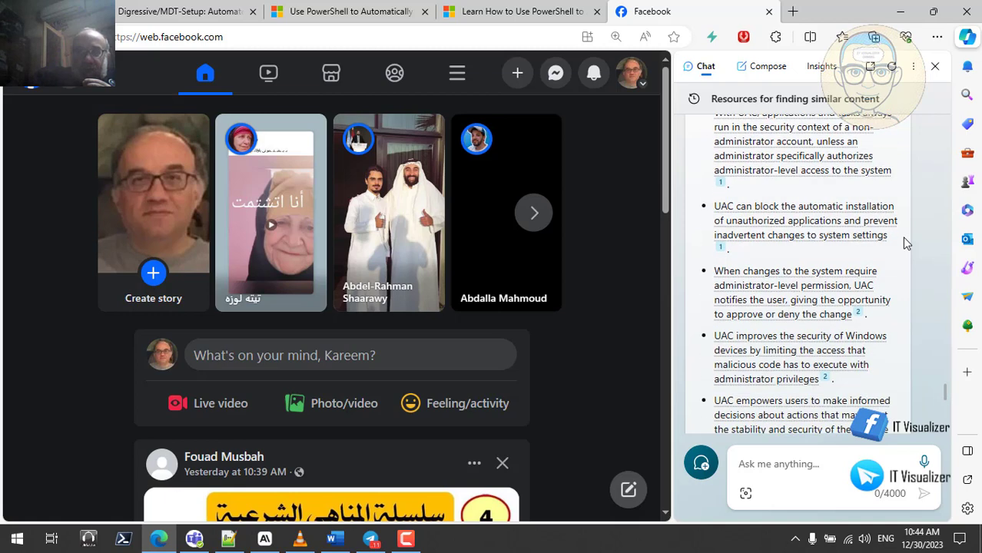
scroll(903, 243, up, 8)
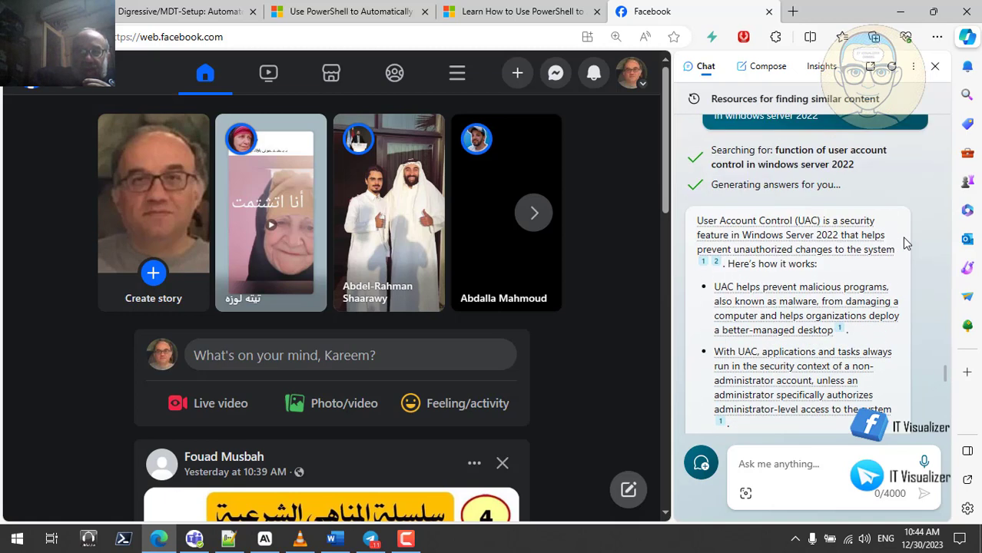
- Ask Copilot to 'explain in simple terms'
click(789, 457)
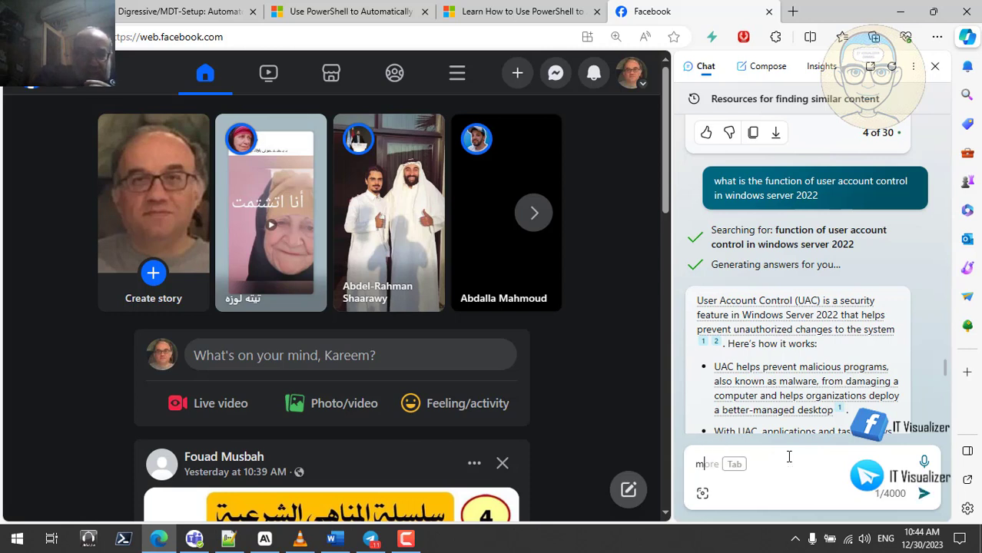
text(expl)
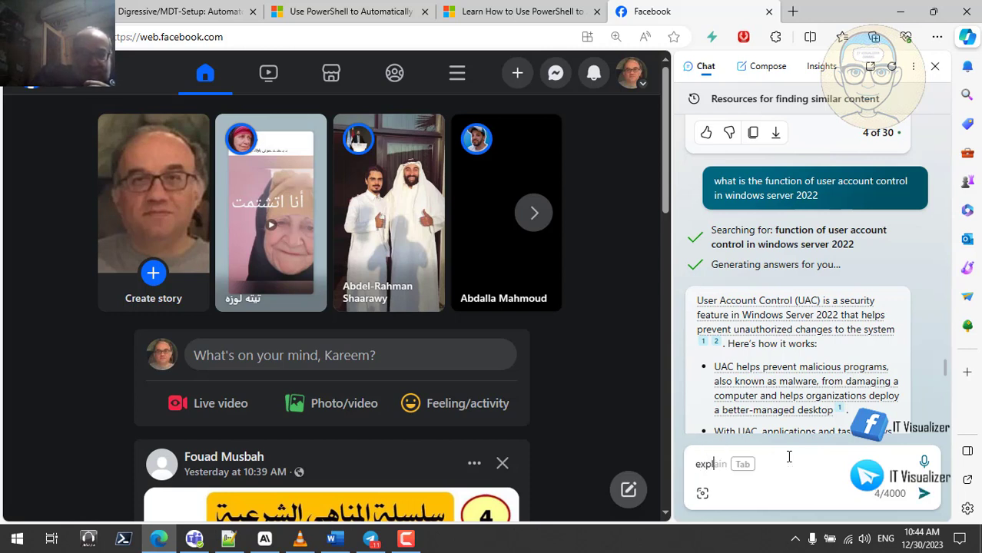
text(ain in)
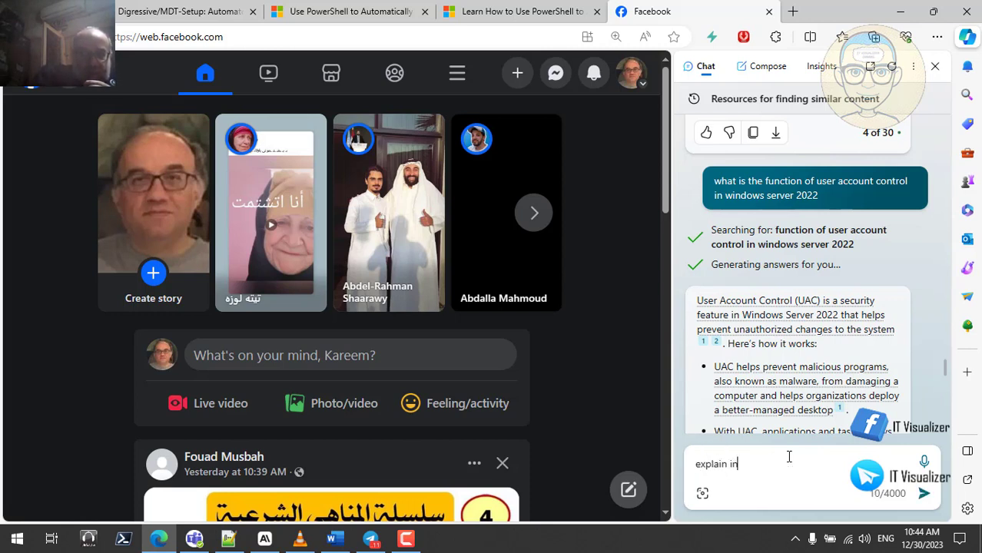
text( simple)
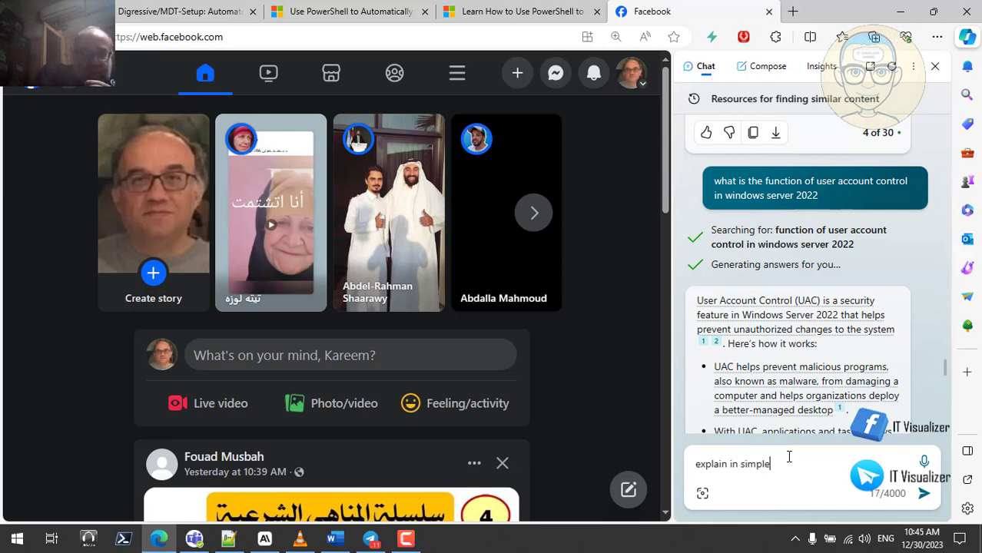
text( term)
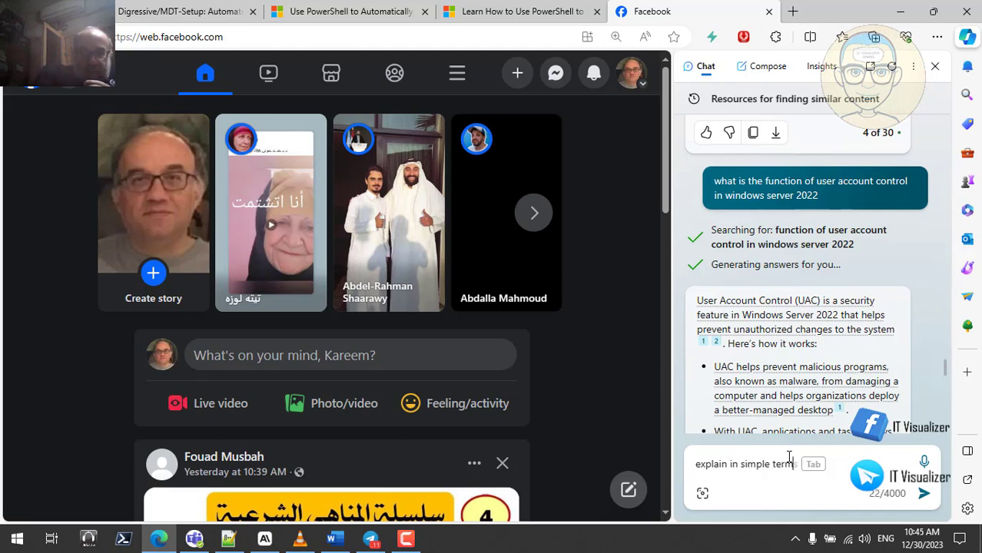
key(Tab)
key(Return)
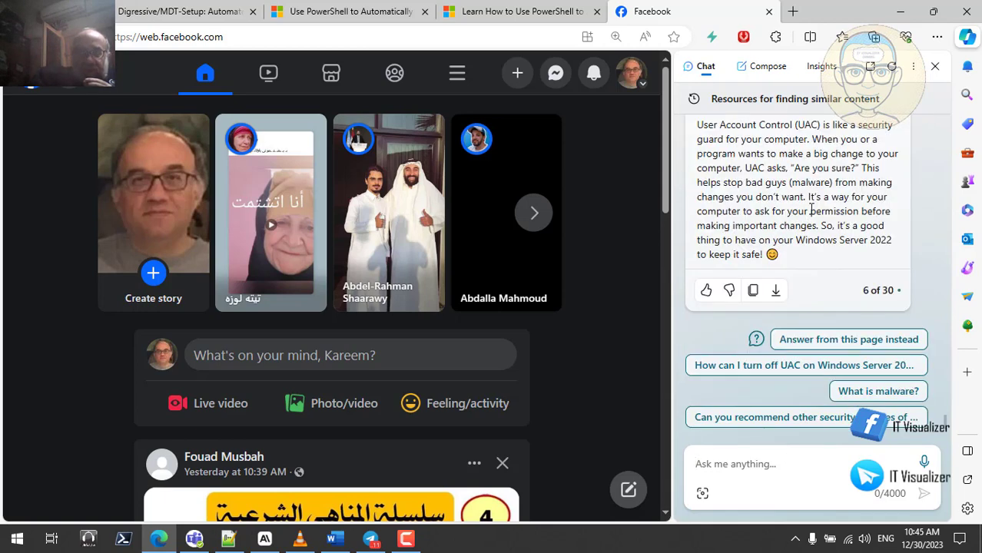
- Copy the text of the earlier User Account Control question
scroll(812, 209, up, 1)
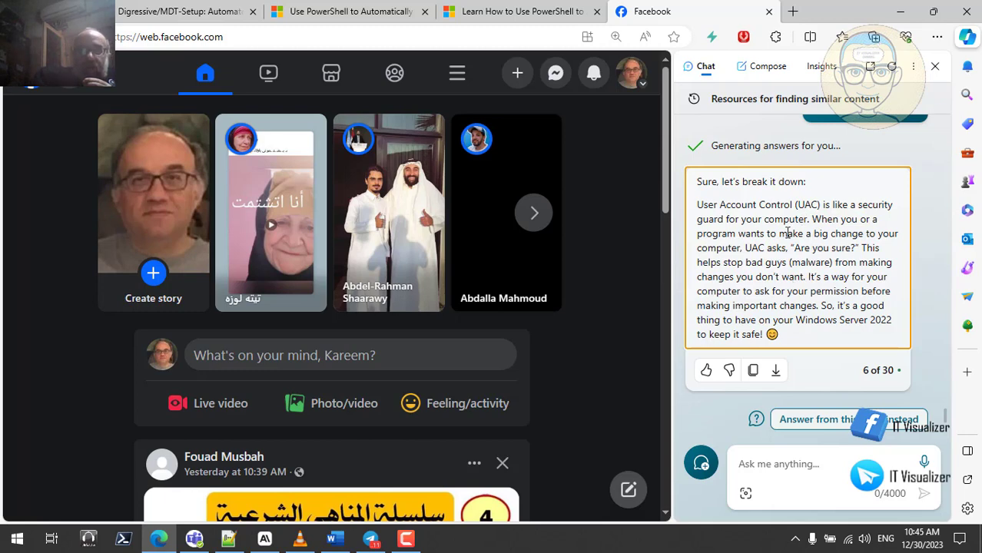
scroll(883, 225, up, 2)
scroll(883, 225, up, 8)
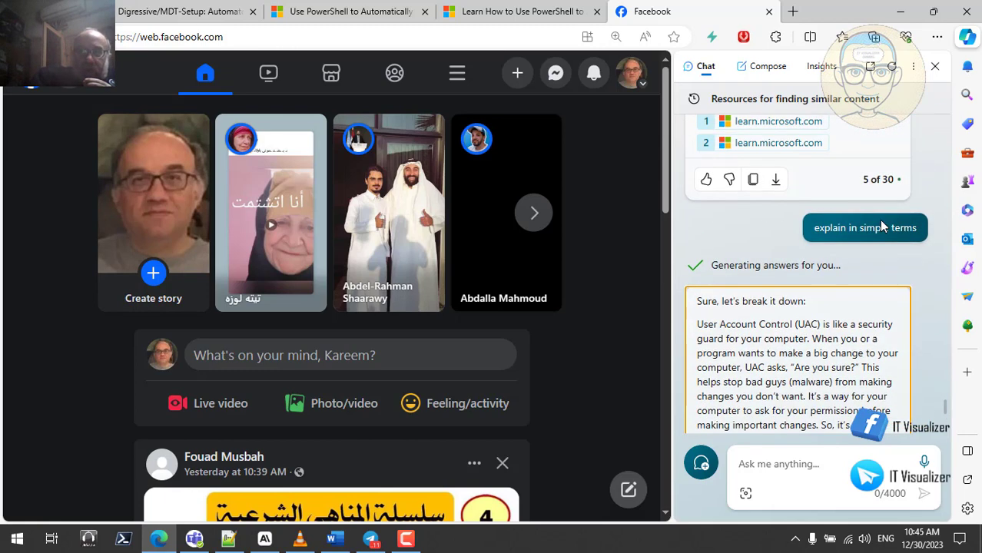
scroll(882, 224, up, 10)
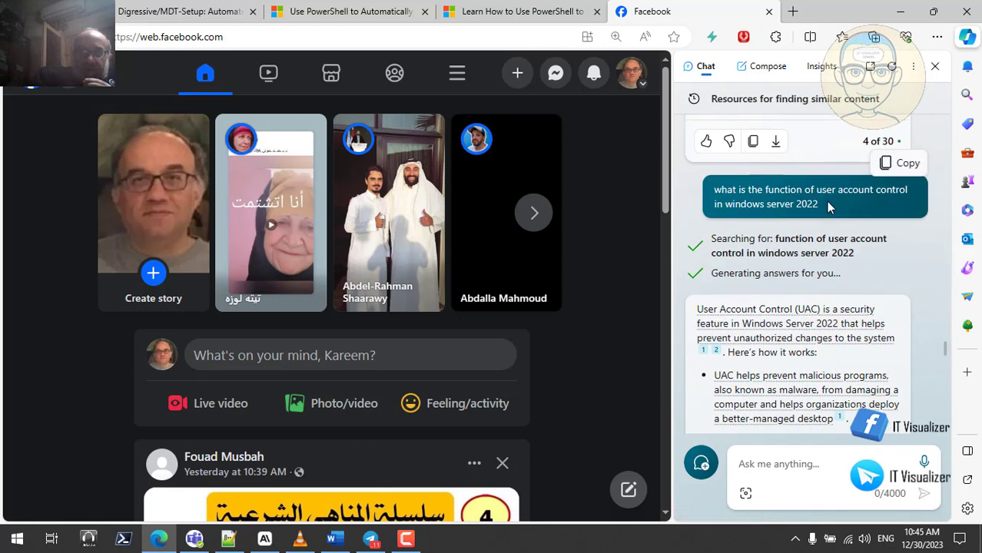
triple_click(805, 191)
right_click(807, 201)
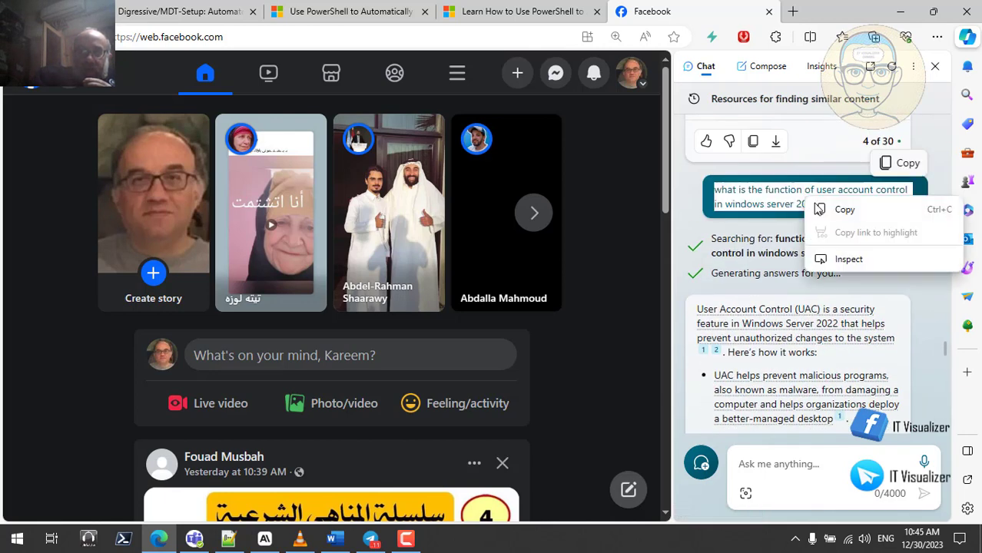
click(833, 209)
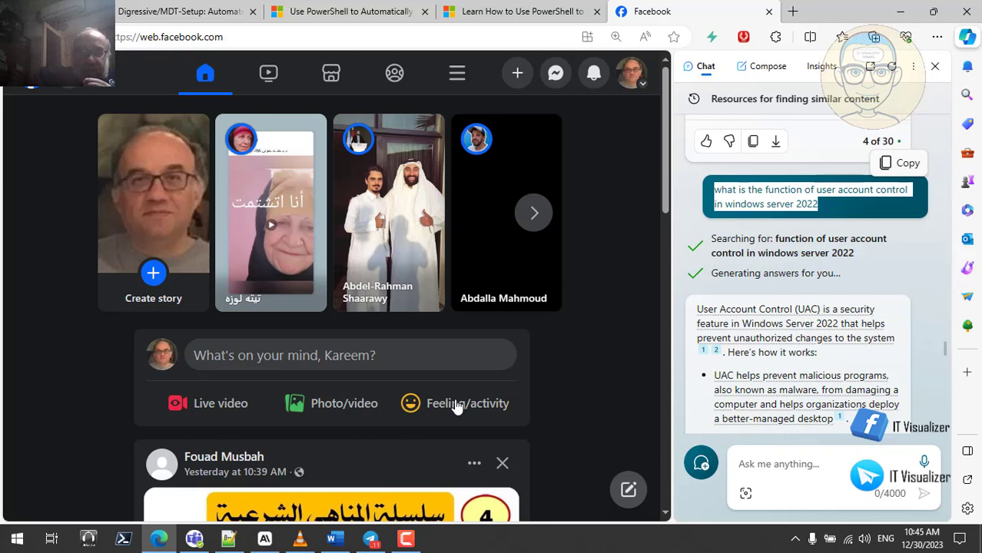
- Paste the UAC question into Claude, add 'in simple terms' and send it
click(264, 539)
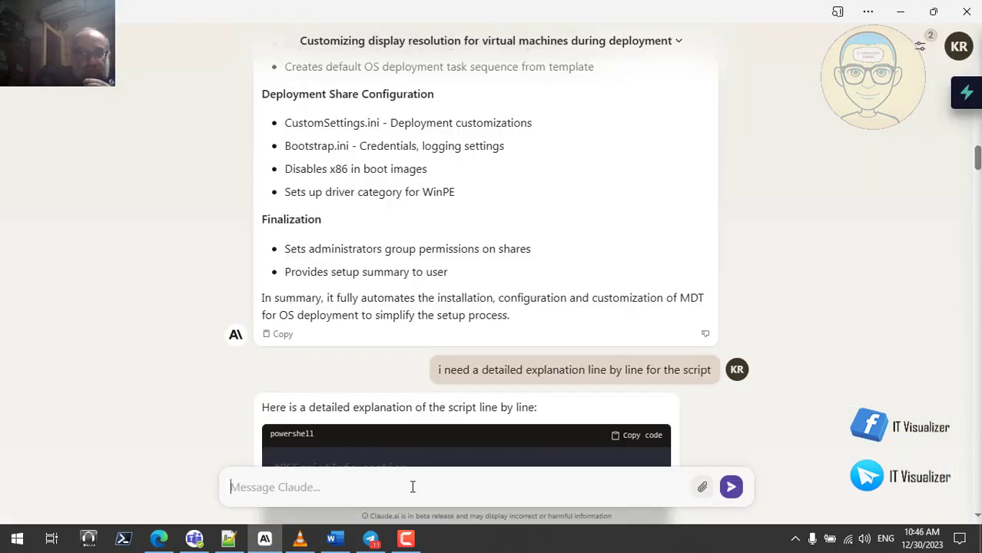
key(ctrl+v)
text(i)
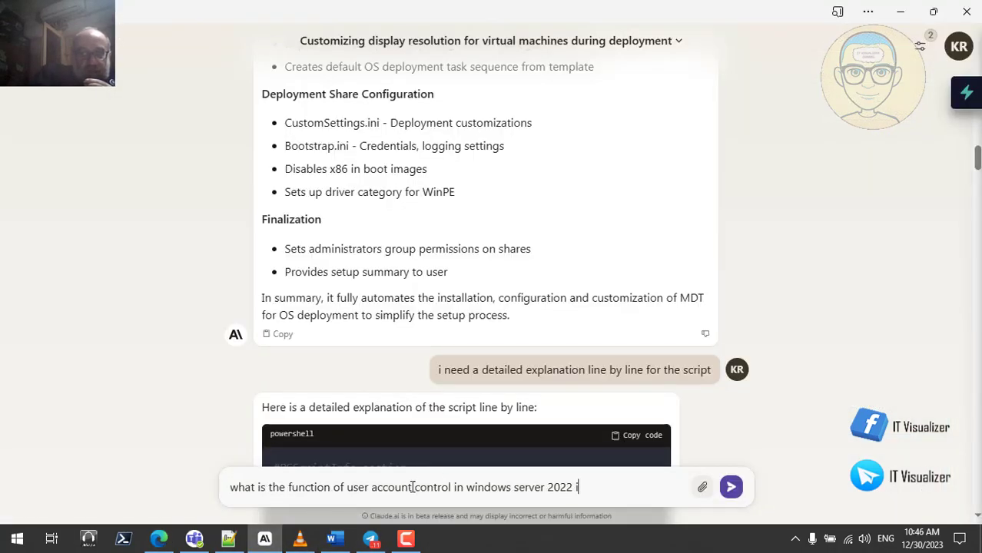
text(n simpl)
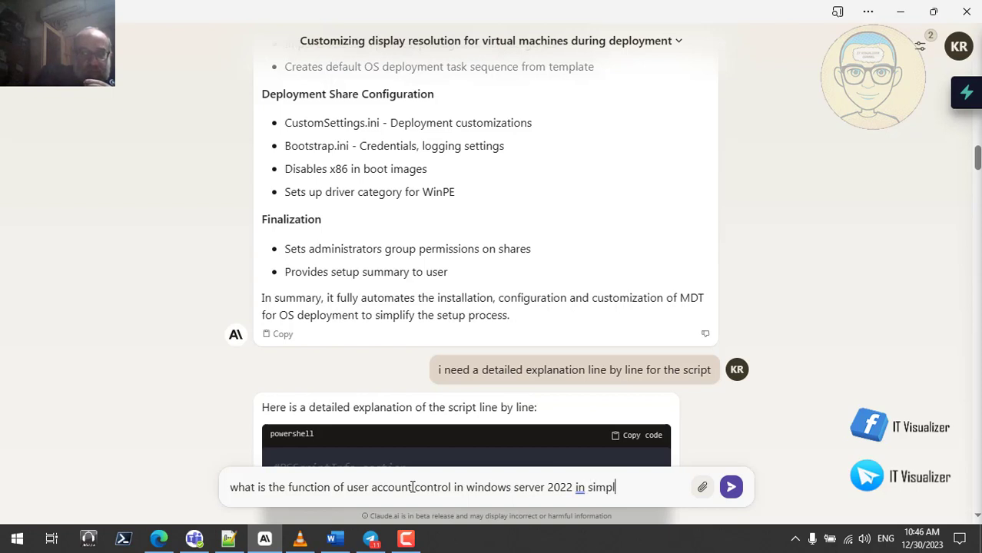
text(e terms)
key(Return)
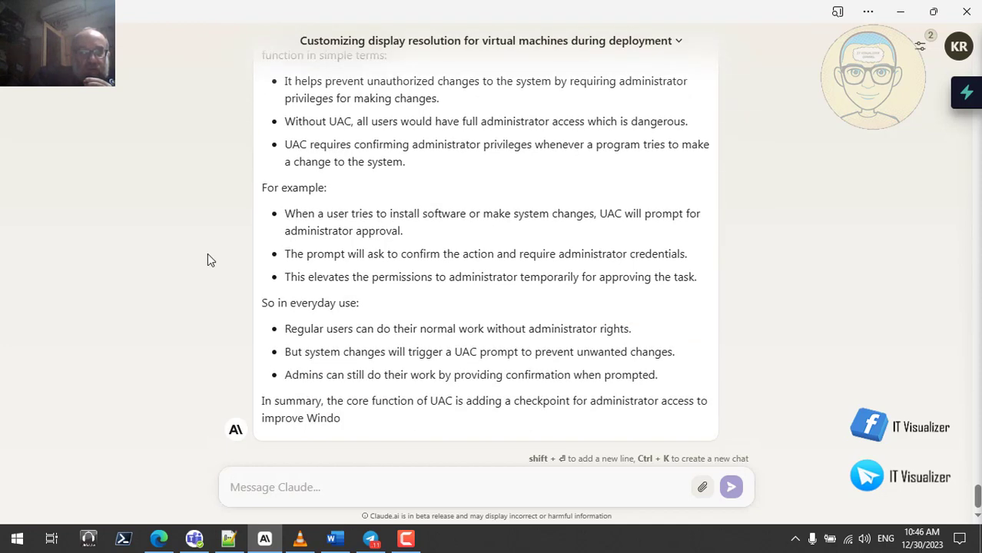
- Read through Claude's UAC explanation, then minimize Claude and Edge to reveal the paused VLC video
scroll(185, 239, up, 3)
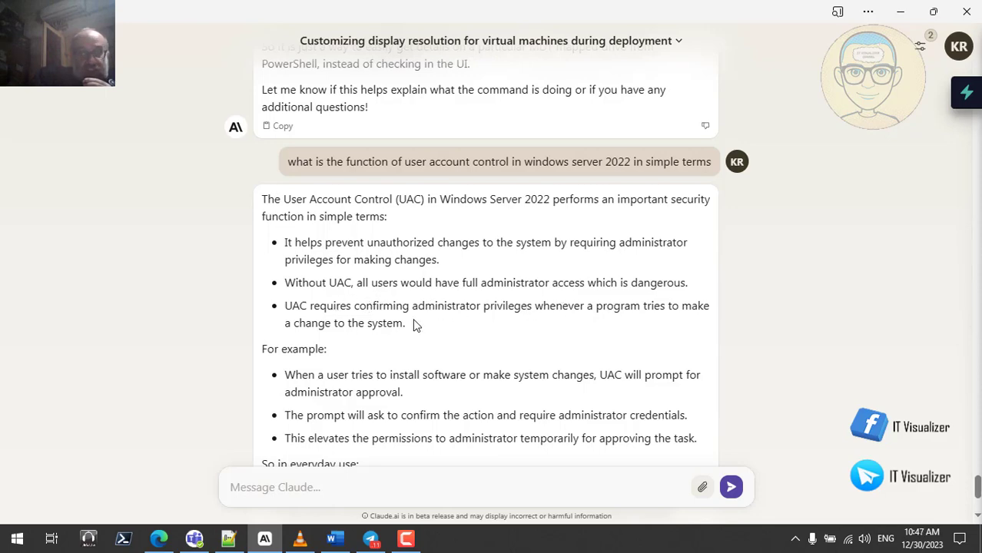
scroll(413, 324, down, 2)
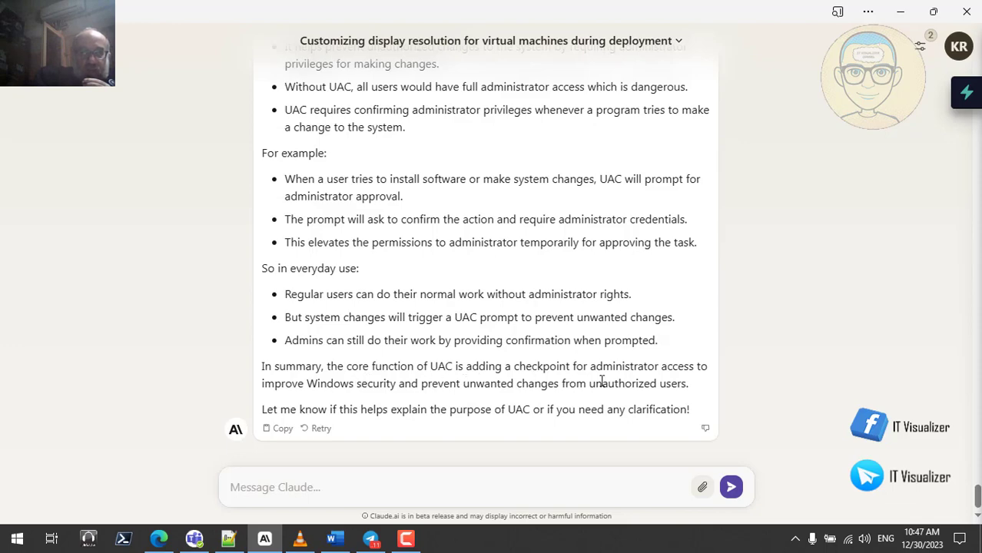
click(900, 12)
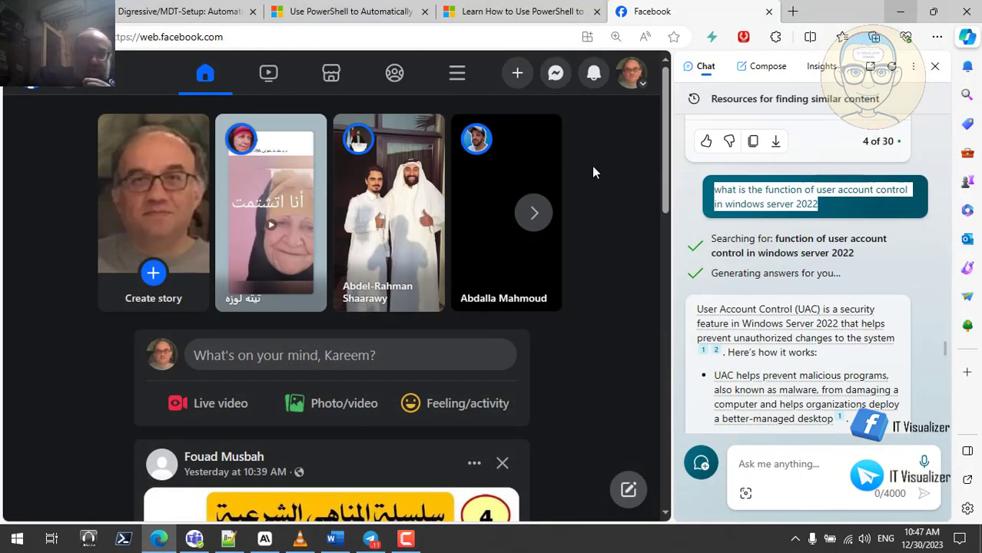
click(906, 11)
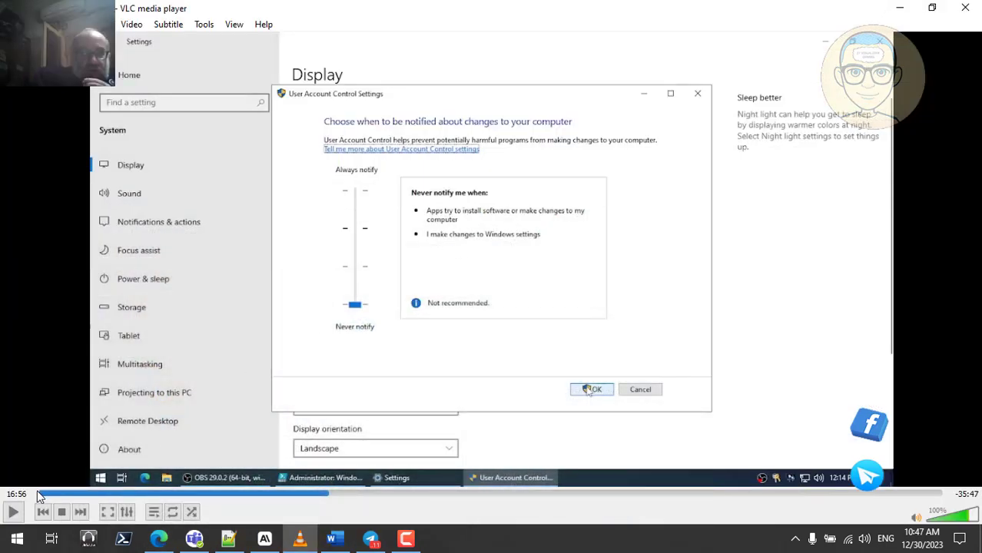
- Resume the VLC tutorial and watch it fullscreen
click(10, 513)
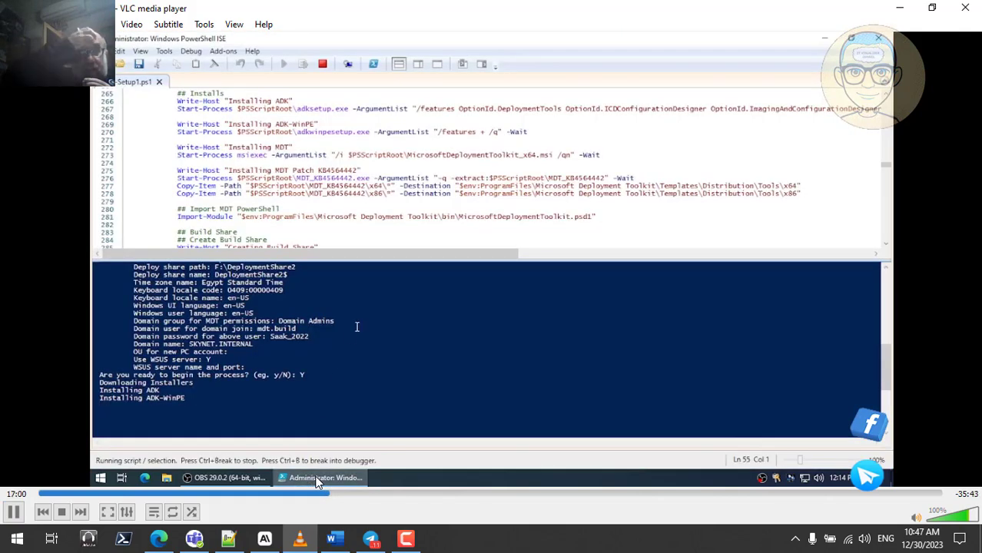
double_click(320, 378)
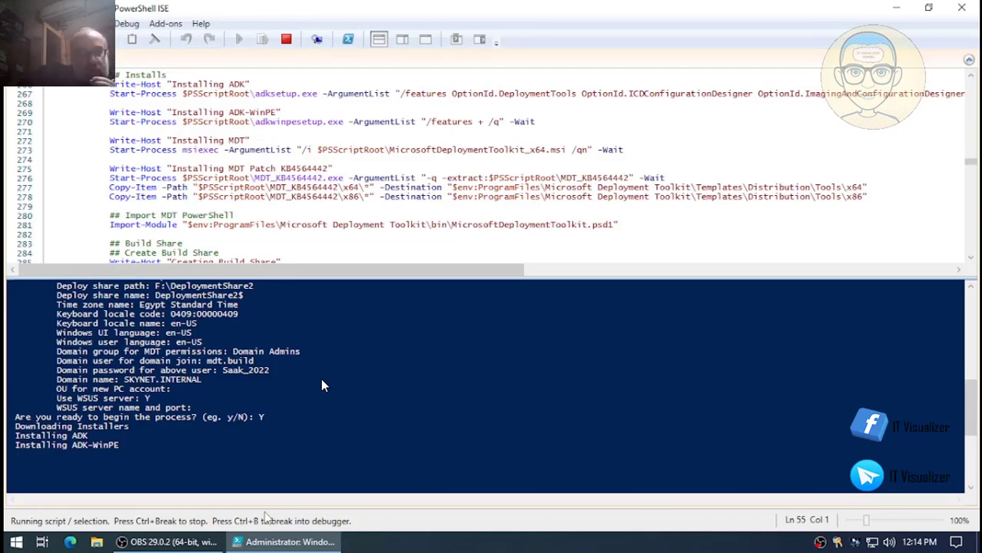
- Skip forward on the VLC seek bar through ISO creation and deploy share update until the script finishes
click(419, 519)
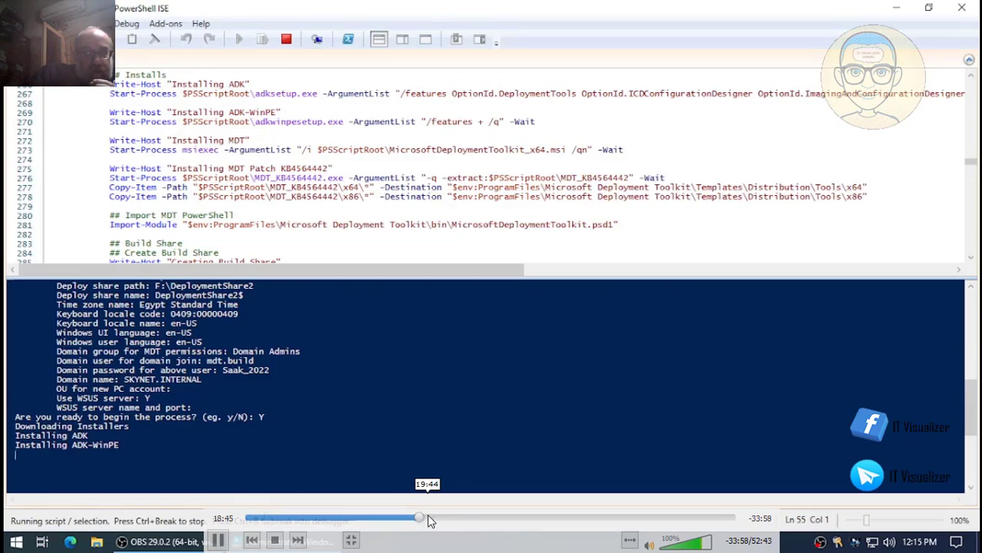
click(429, 519)
click(438, 519)
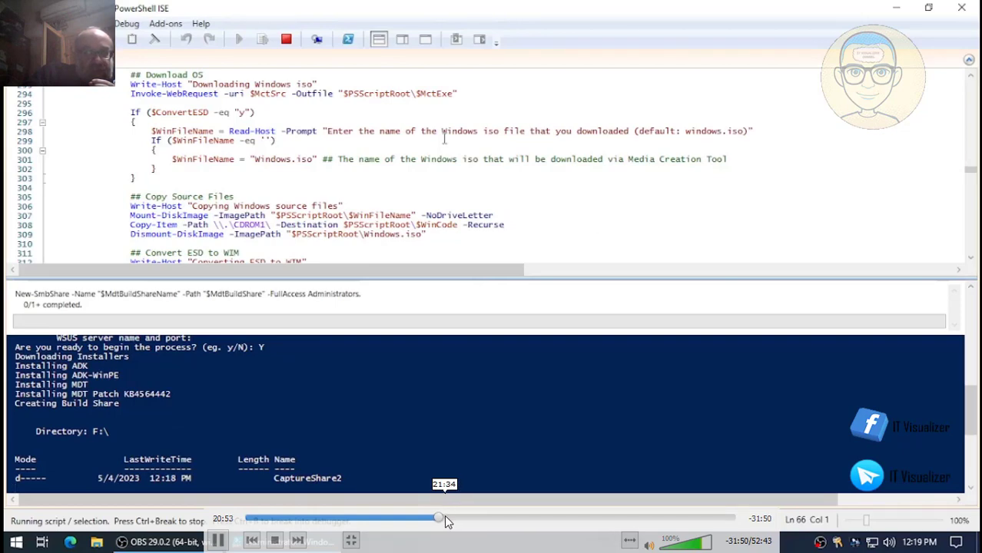
click(449, 520)
click(458, 520)
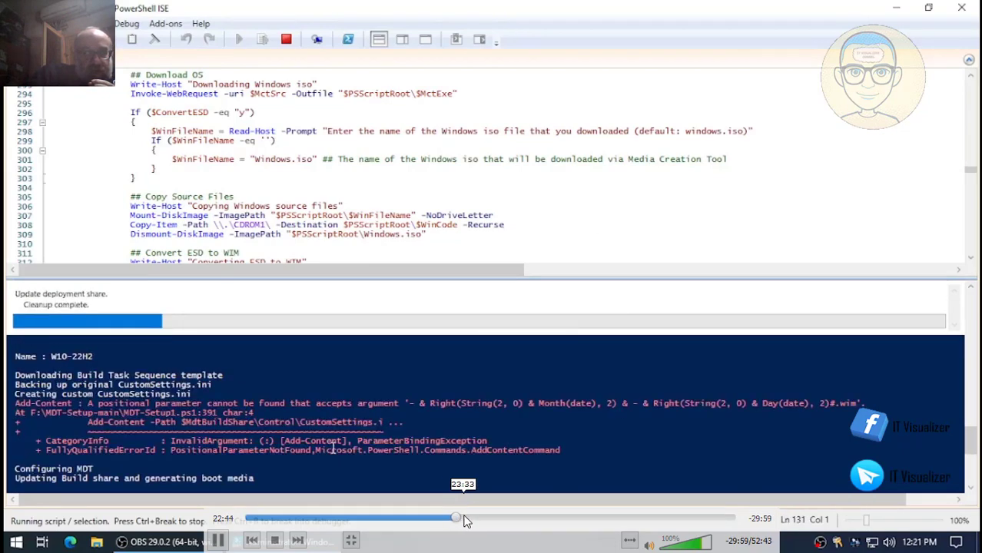
click(463, 520)
click(470, 520)
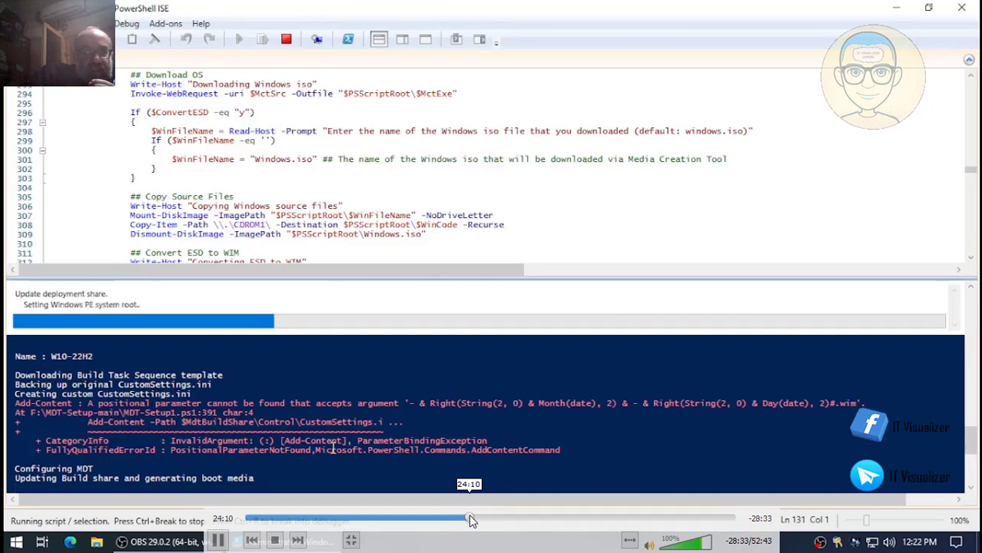
click(482, 520)
click(492, 520)
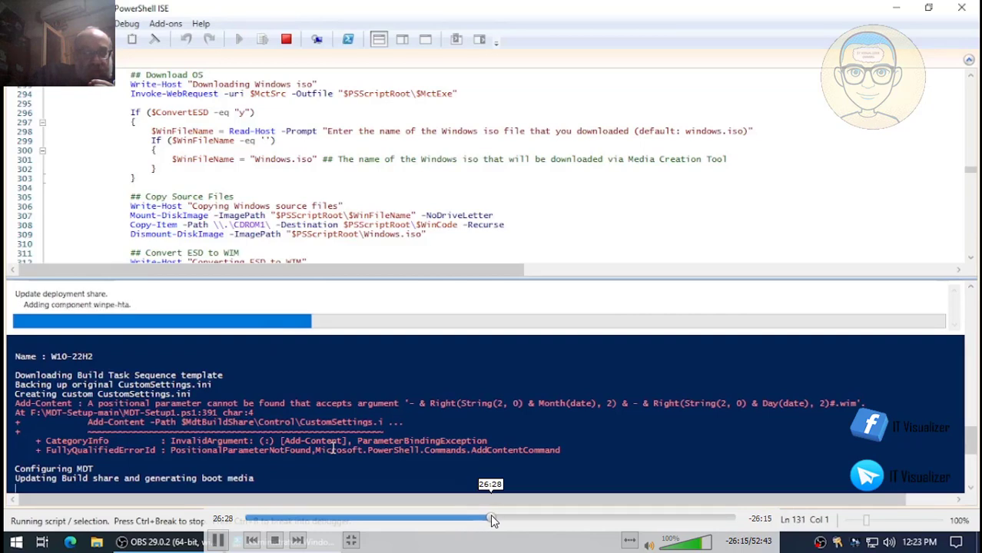
click(502, 520)
click(512, 520)
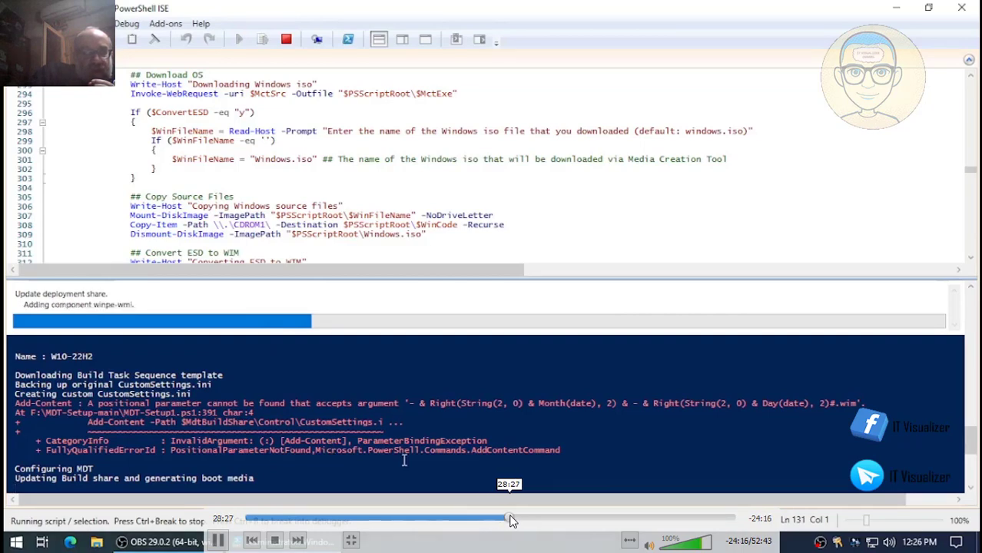
click(517, 520)
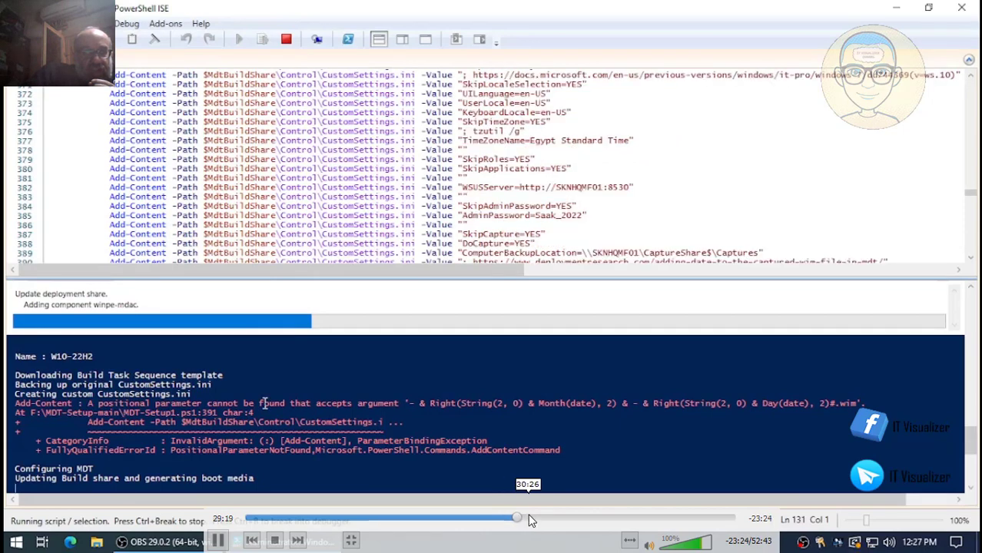
click(530, 520)
click(537, 520)
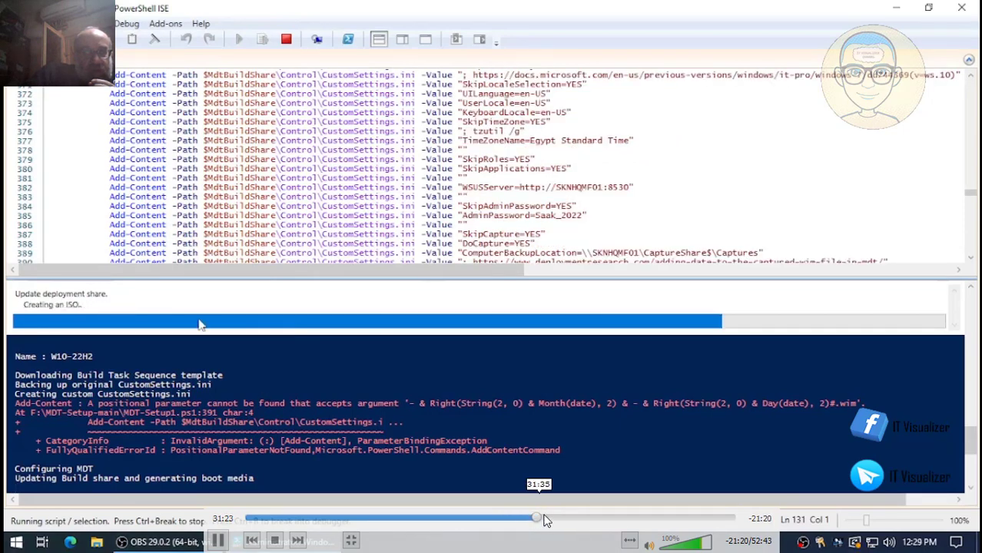
click(548, 520)
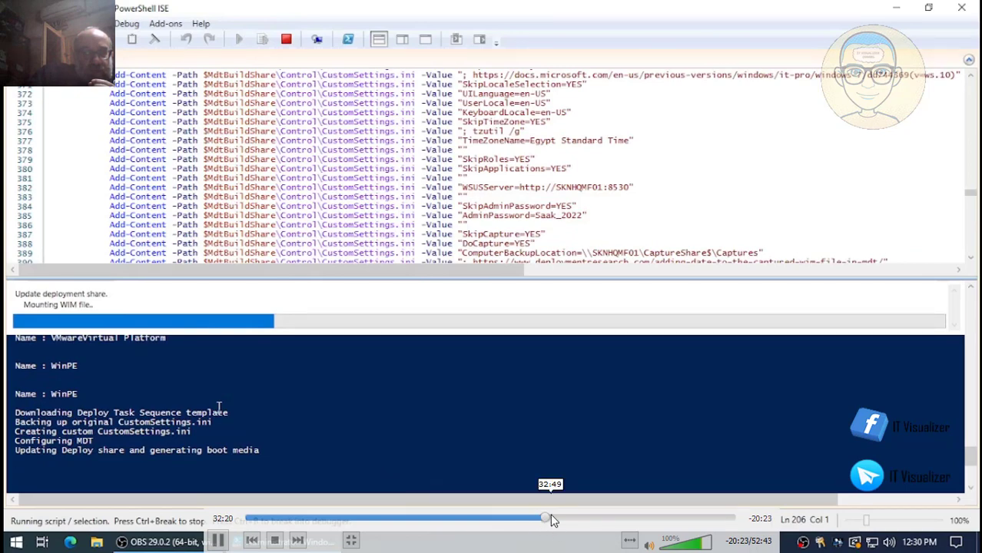
click(560, 520)
click(569, 520)
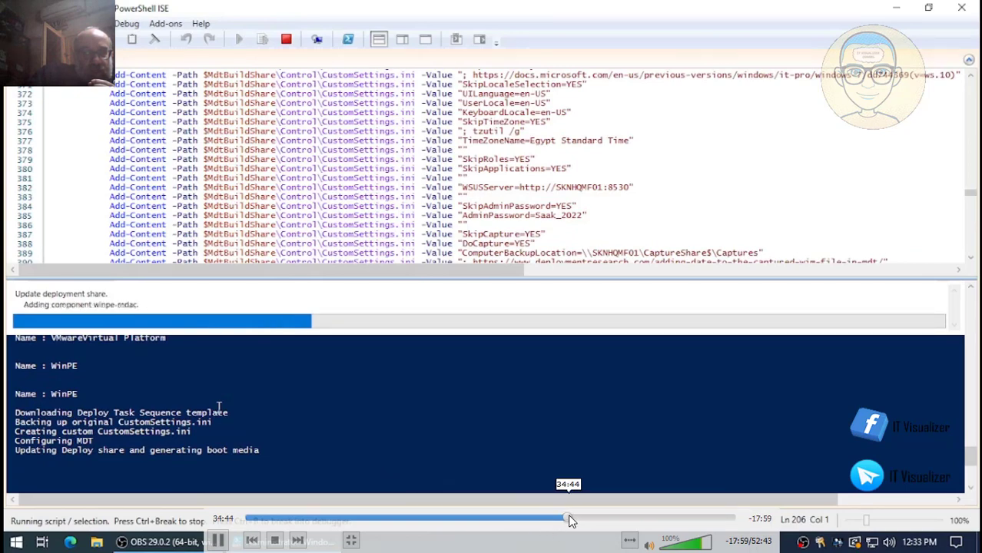
click(580, 520)
click(586, 521)
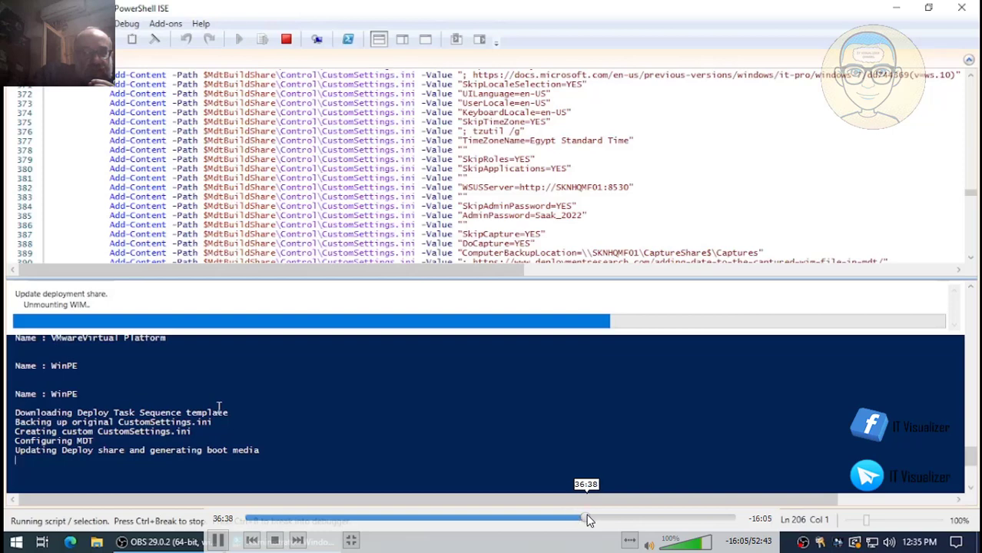
click(598, 520)
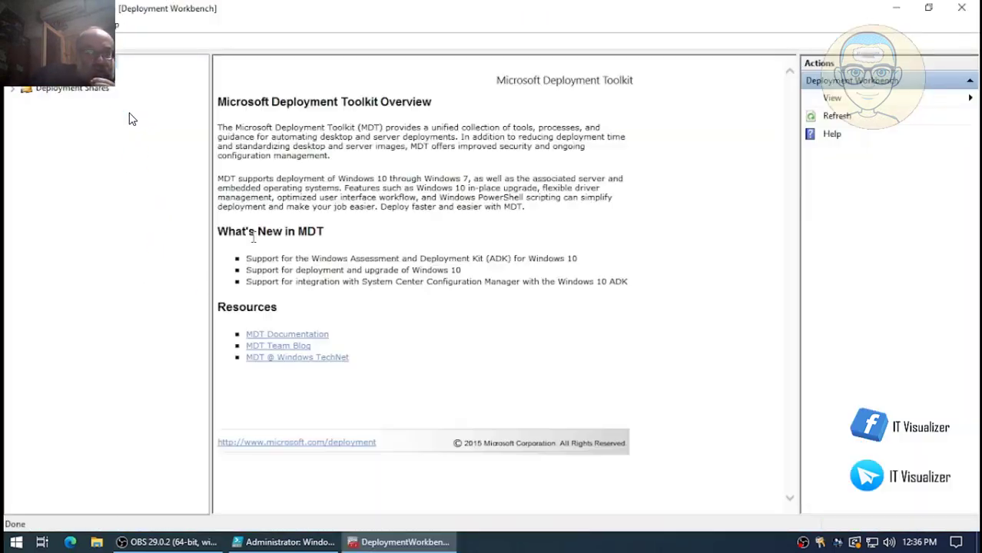
- Expand MDT Build Share and MDT Deploy Share in a widened tree, then open MDT Deploy Share's properties
click(13, 89)
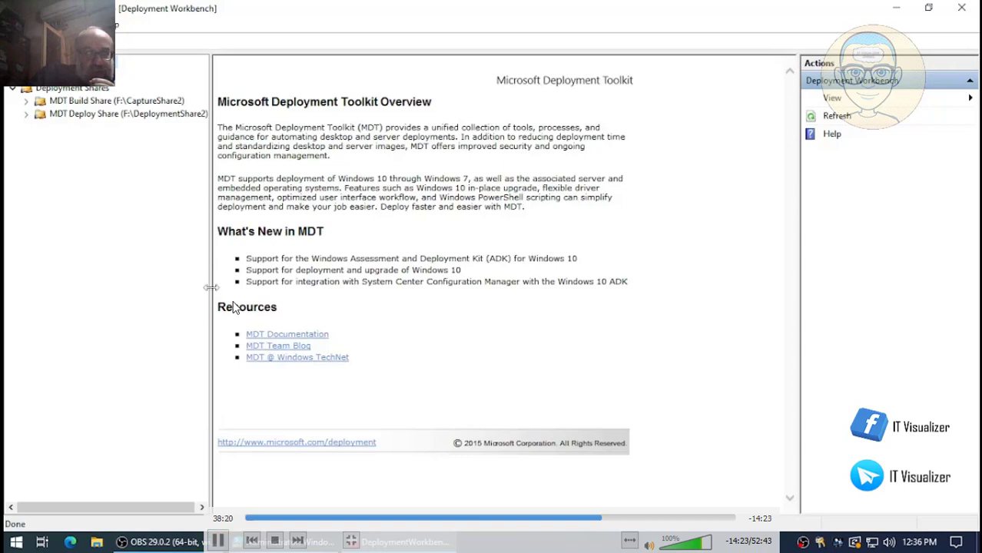
drag(211, 287, 323, 286)
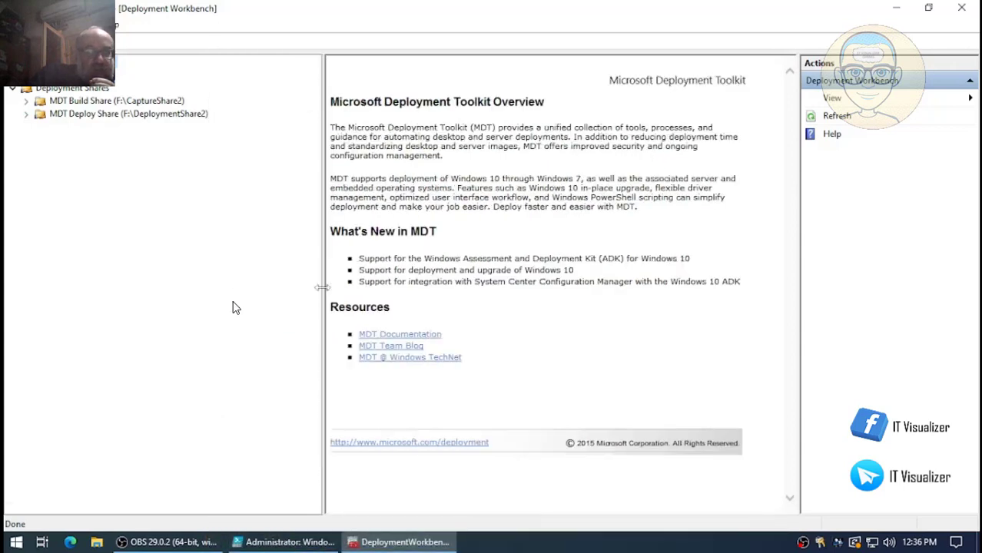
click(26, 101)
click(26, 204)
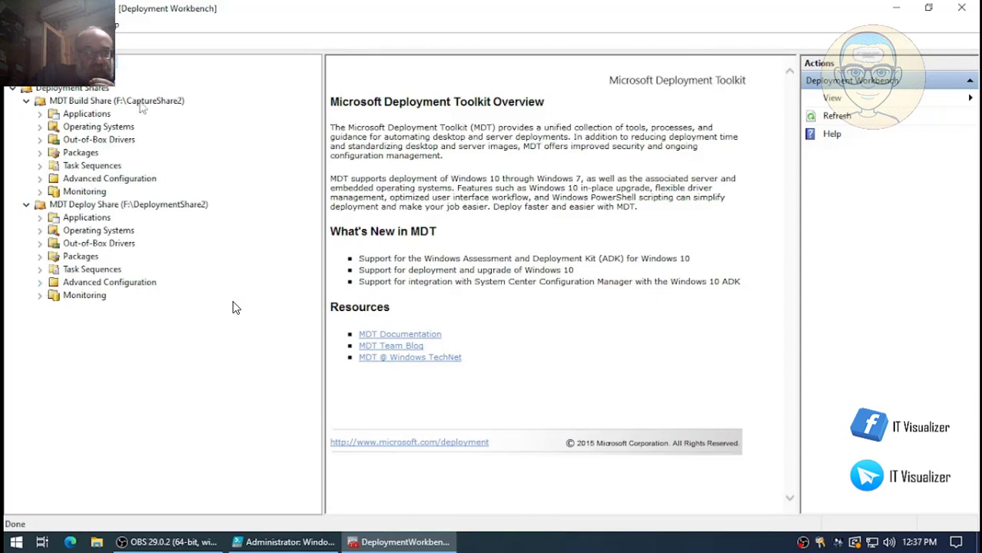
right_click(148, 200)
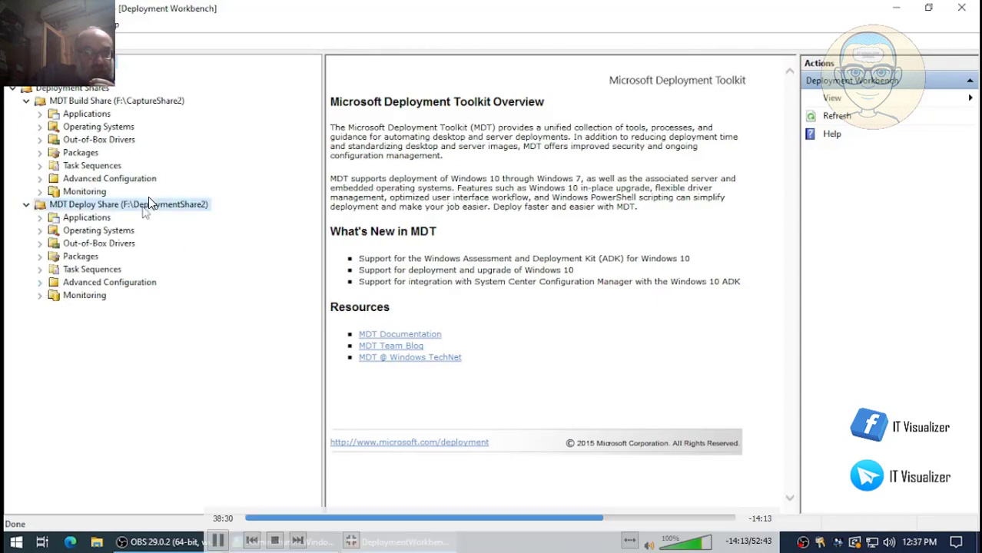
click(186, 272)
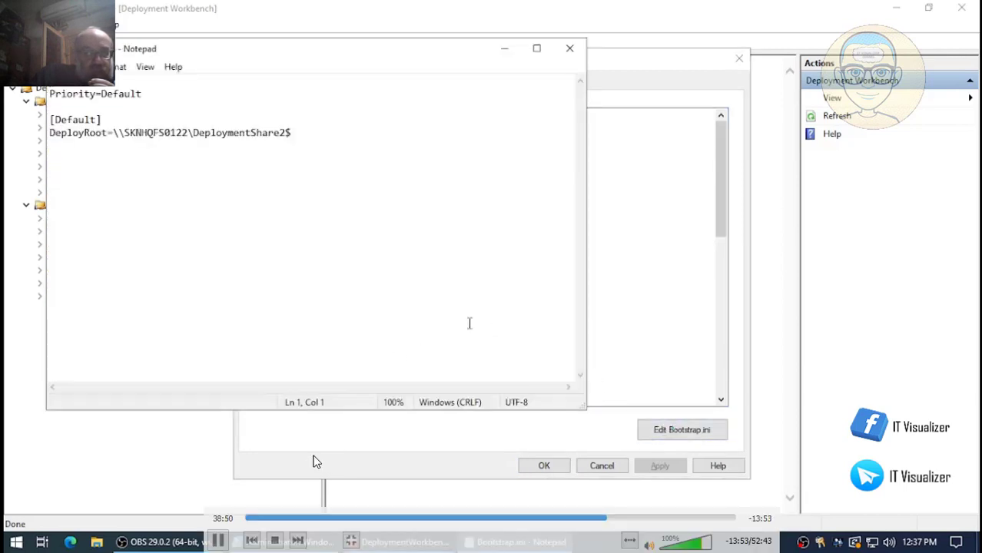
- Pause the video to read Bootstrap.ini's DeployRoot setting, then resume playback
click(219, 543)
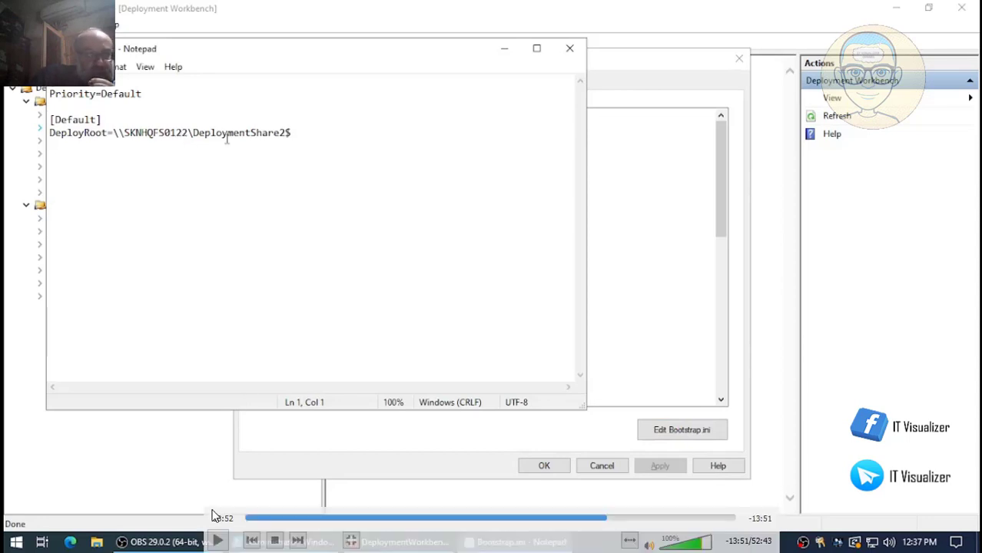
click(218, 543)
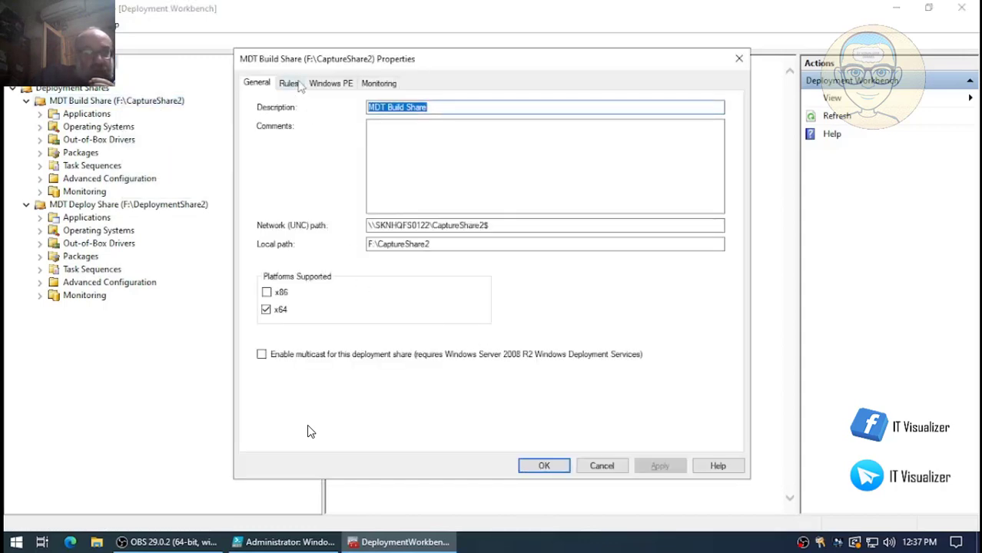
- Watch the video close the share properties and reveal W10-22H2 under MDT Build Share's Operating Systems
mouse_move(377, 421)
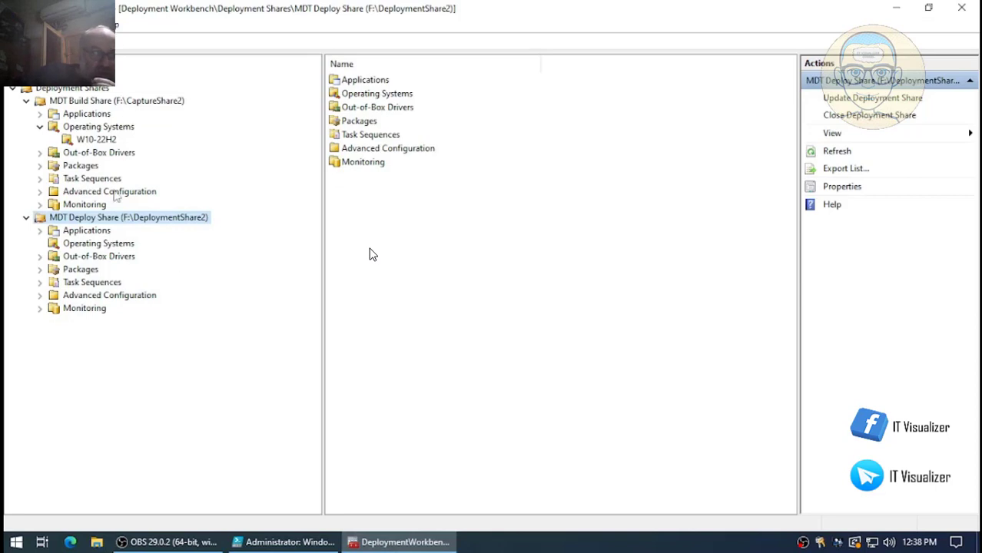
- Resume the video to show the W10-22H2 packages and the deploy share's Microsoft Corporation, VMware and WinPE driver folders
mouse_move(374, 338)
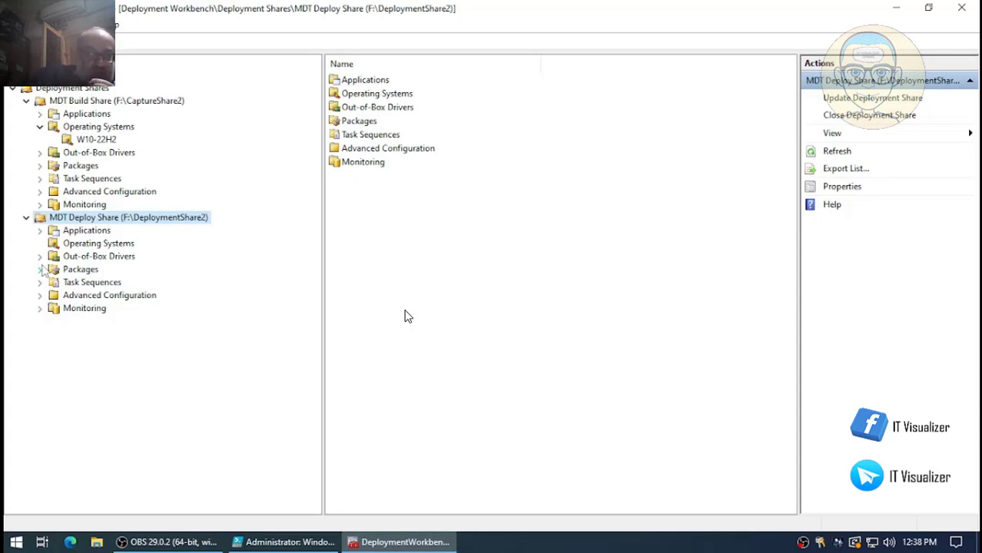
mouse_move(493, 421)
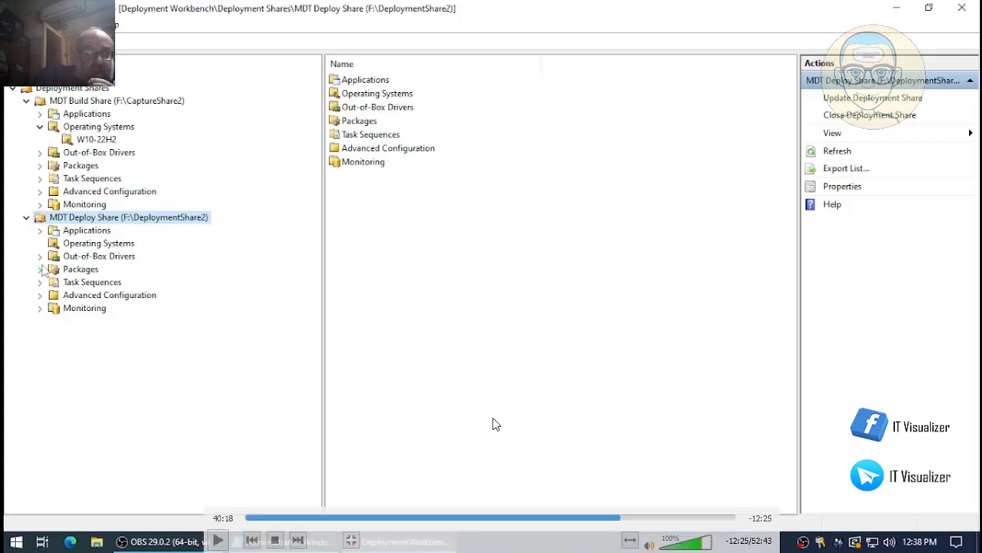
click(218, 542)
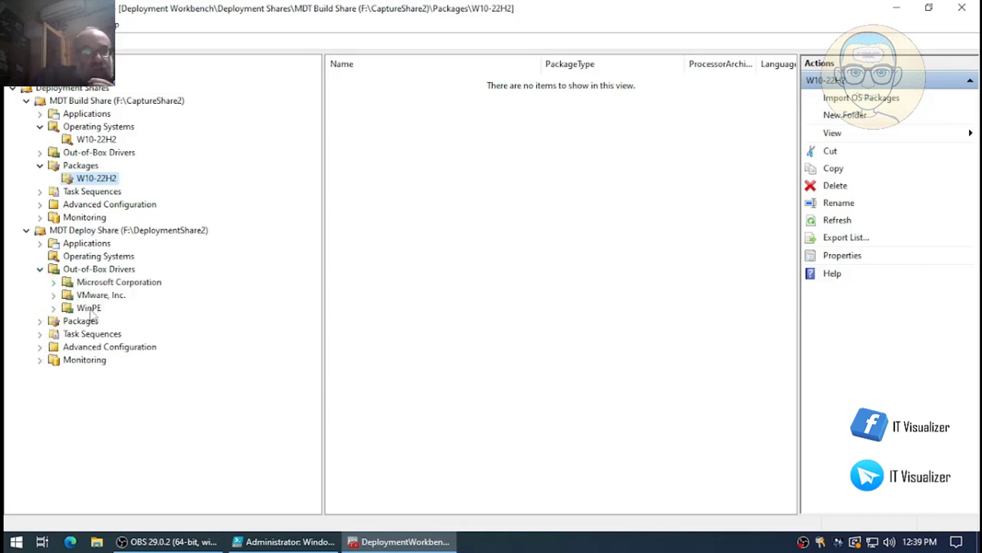
- Resume the video to confirm the WinPE drivers and both shares' Task Sequences folders are empty
mouse_move(224, 540)
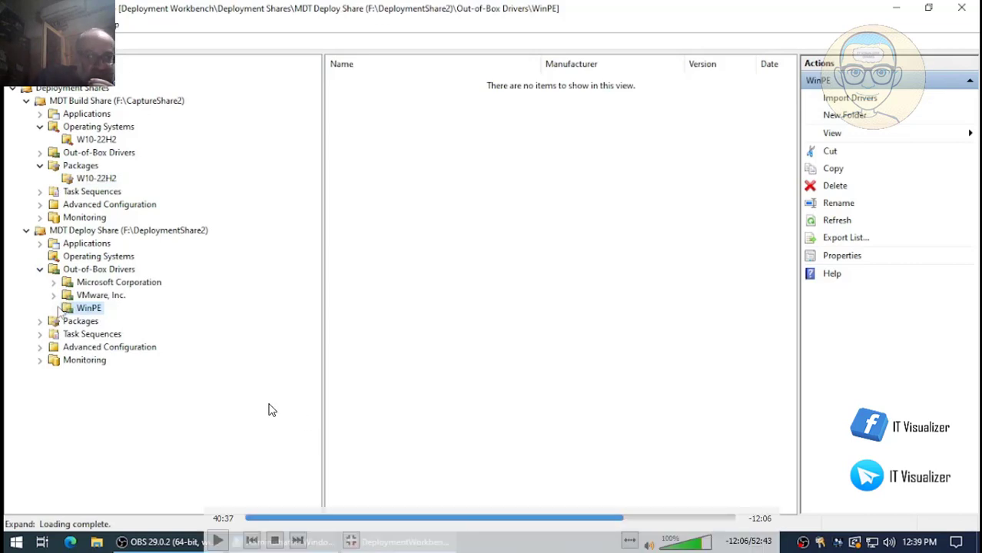
click(218, 541)
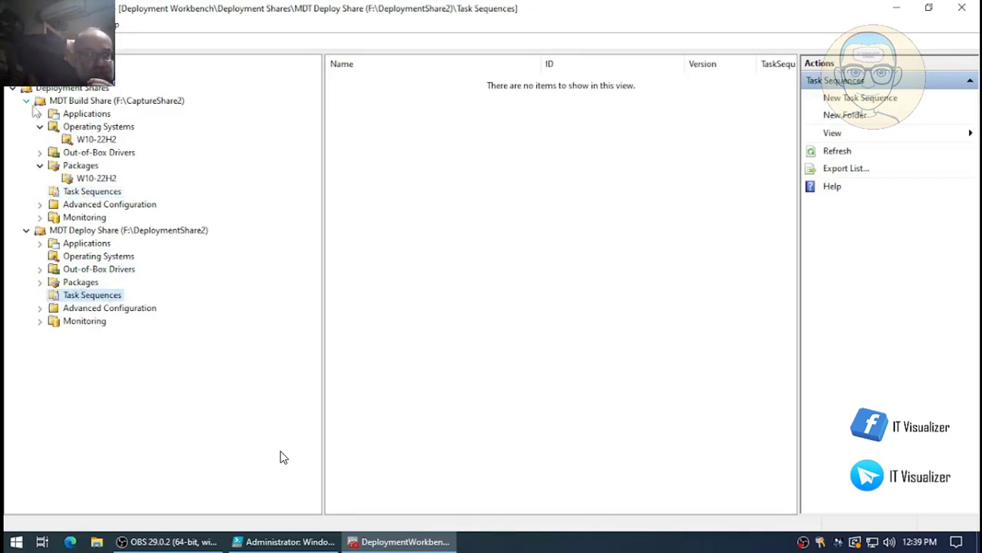
click(286, 541)
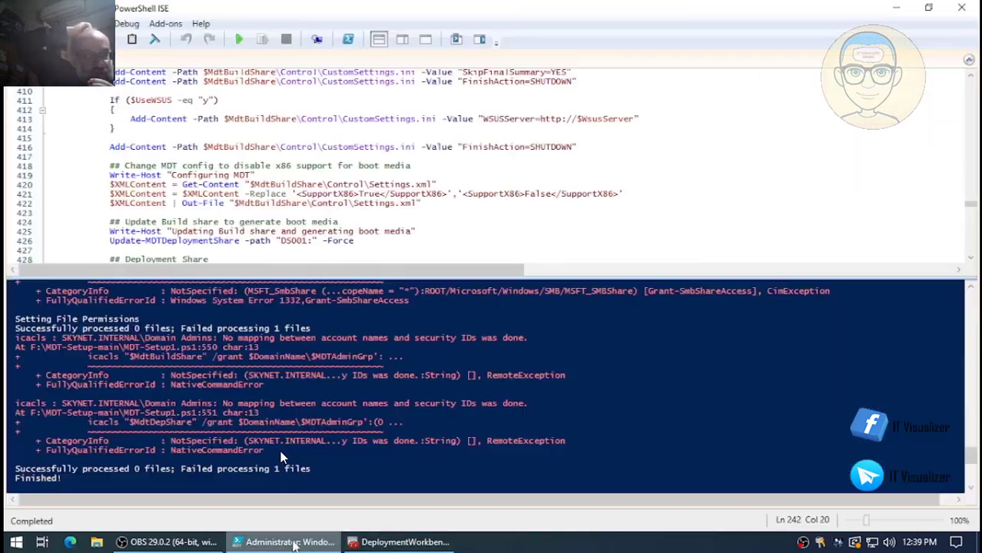
scroll(352, 198, down, 1)
scroll(352, 198, down, 1)
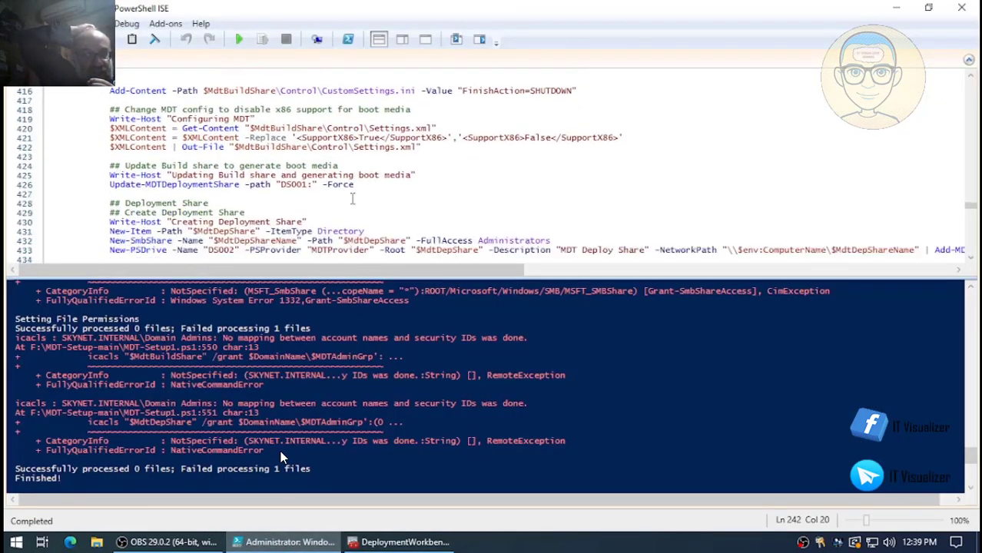
scroll(352, 198, down, 4)
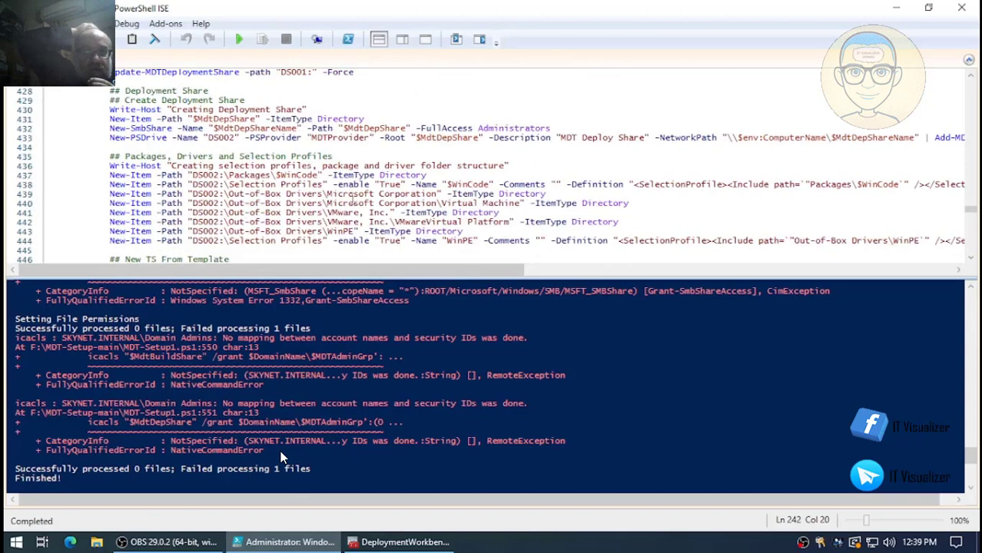
scroll(351, 198, up, 3)
scroll(261, 338, up, 1)
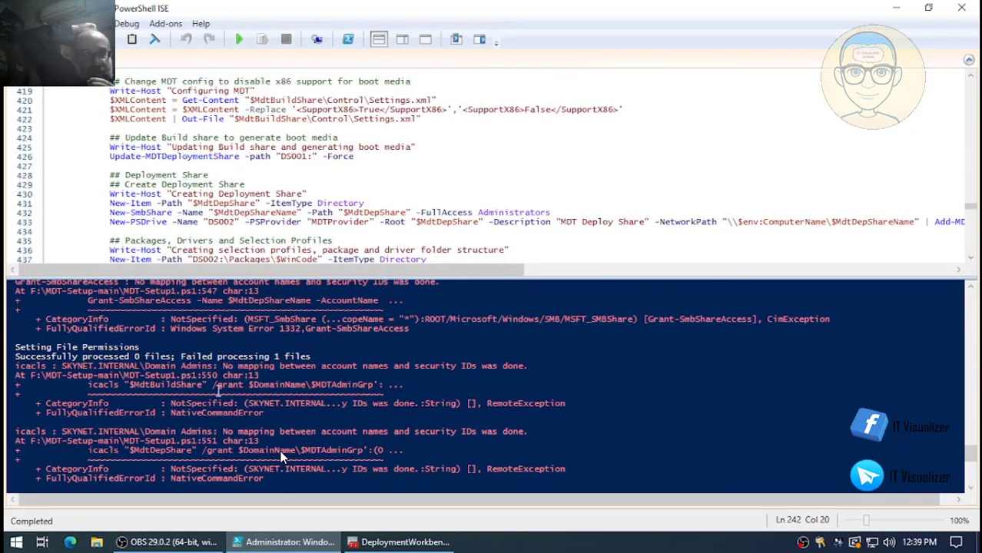
scroll(281, 456, up, 5)
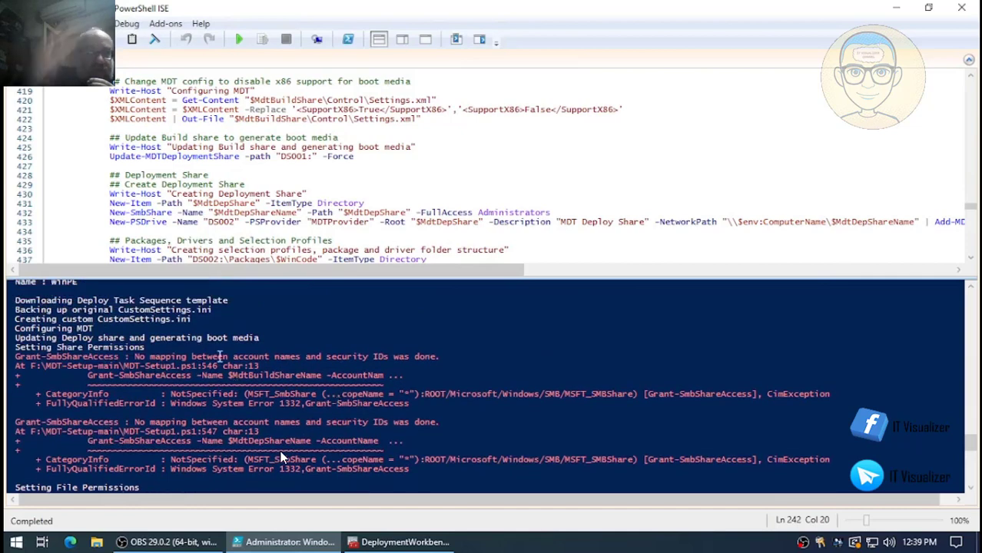
scroll(281, 456, up, 1)
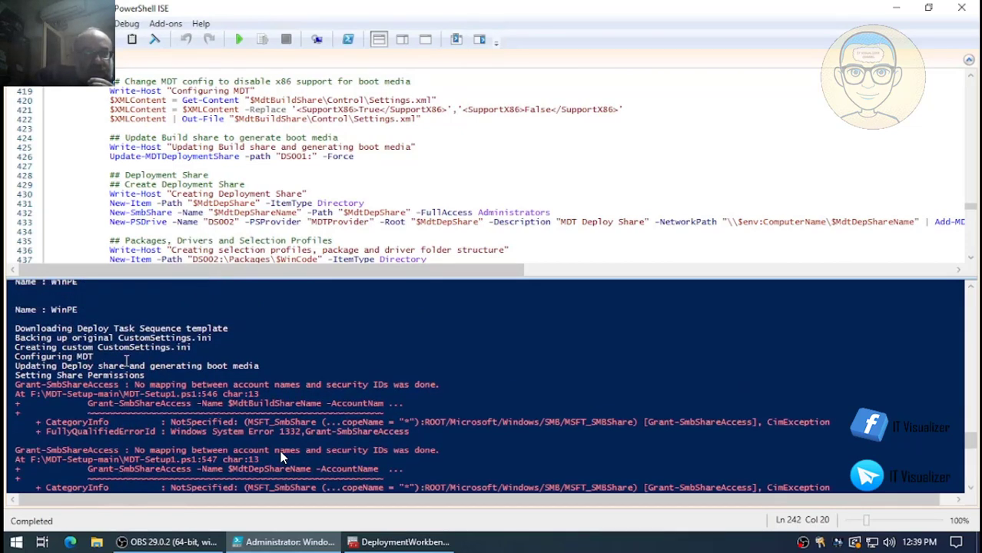
scroll(279, 451, down, 6)
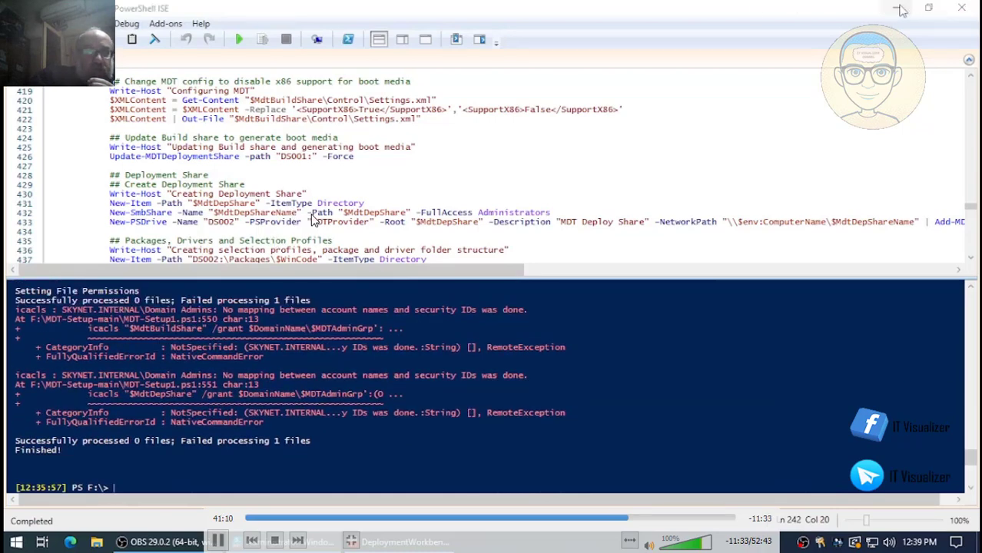
key(alt+Tab)
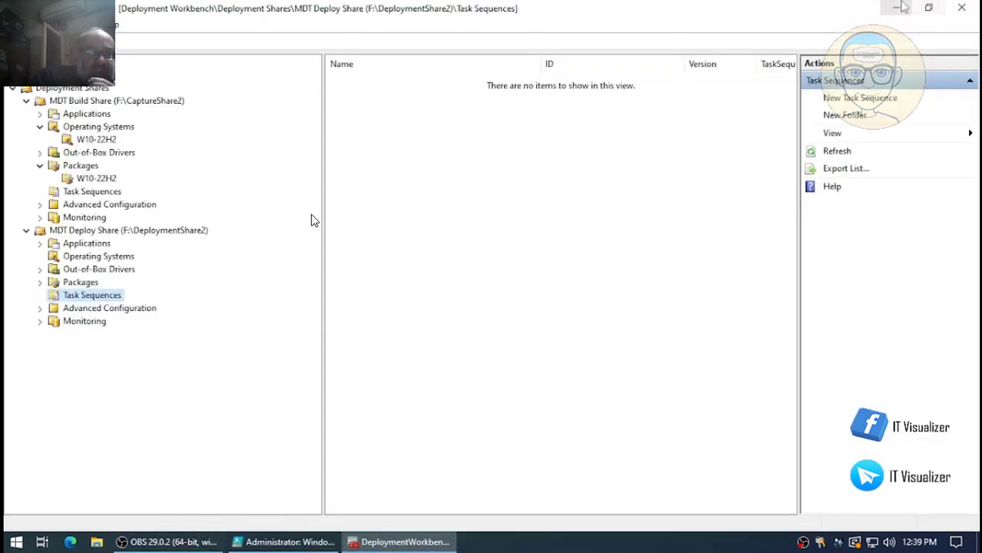
- Minimize Deployment Workbench and open drive Data1 (F:) from This PC
click(895, 8)
double_click(43, 93)
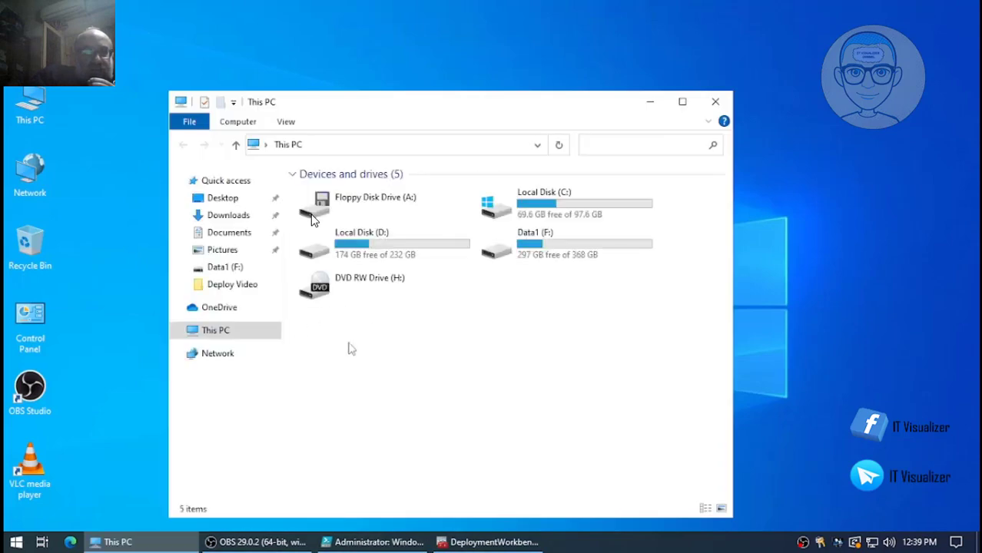
double_click(543, 245)
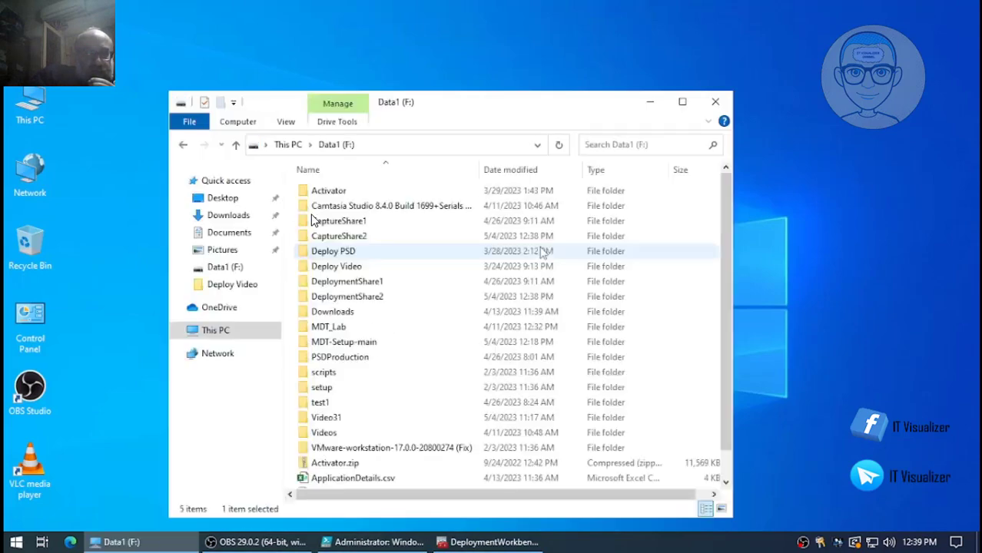
- Review DeploymentShare2$'s share permissions under Advanced Sharing, then close all its dialogs
click(364, 302)
right_click(364, 302)
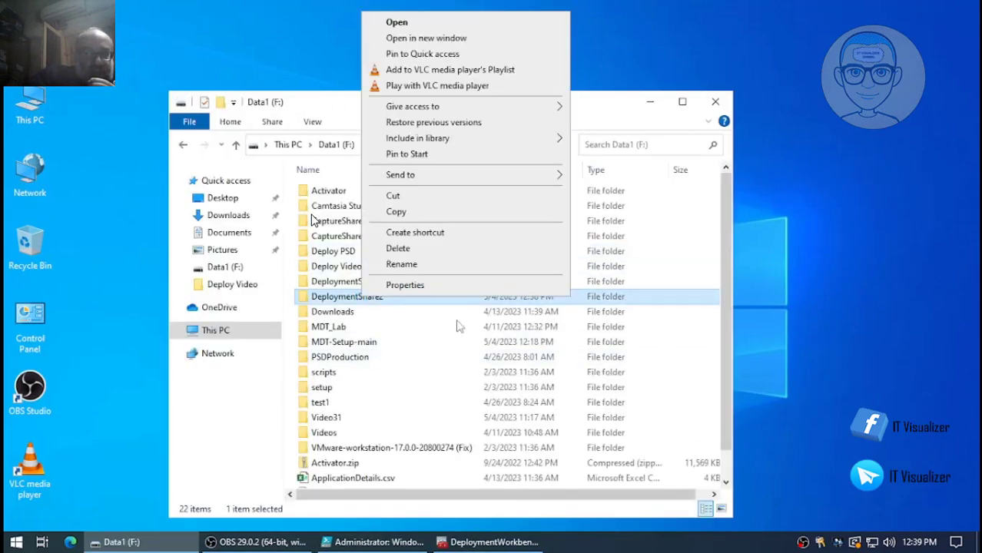
click(458, 288)
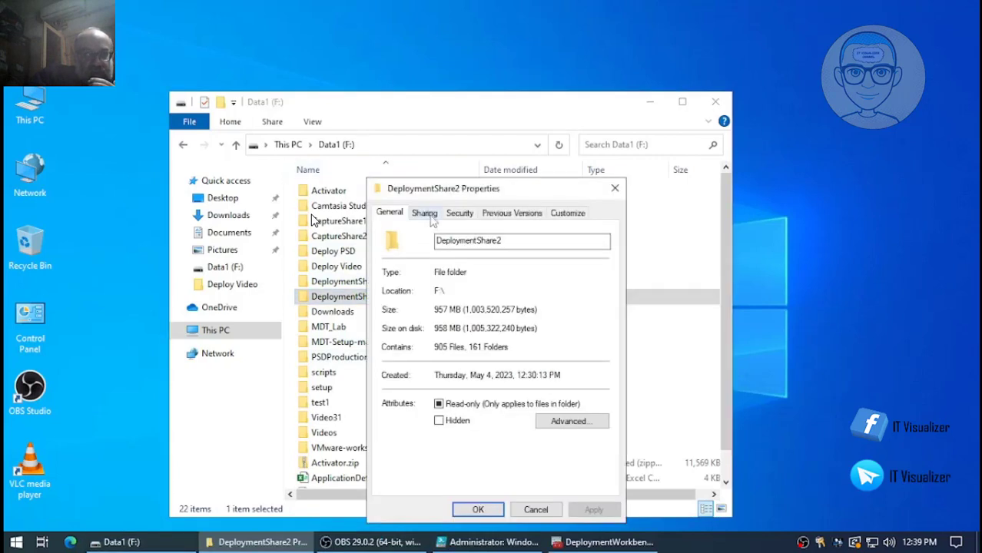
click(458, 214)
click(424, 213)
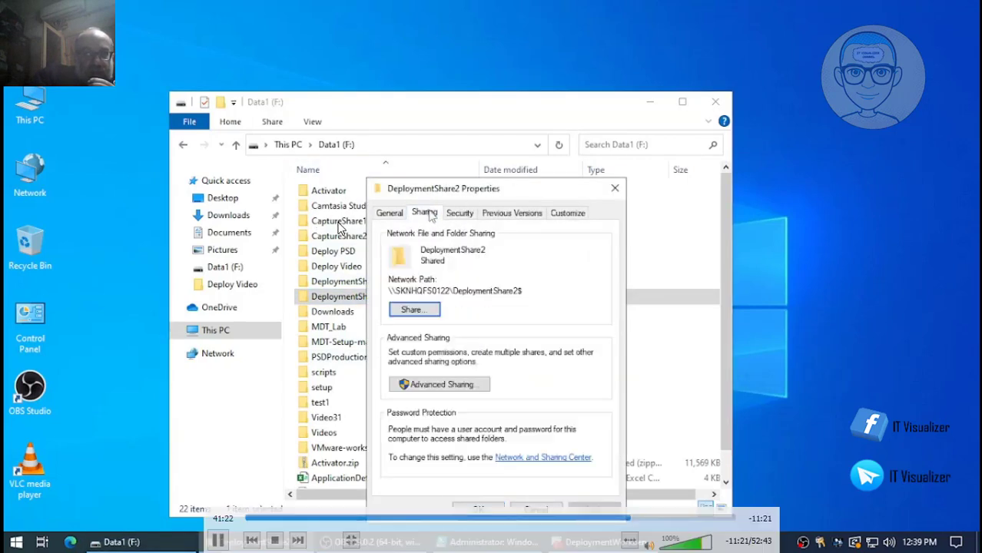
click(460, 385)
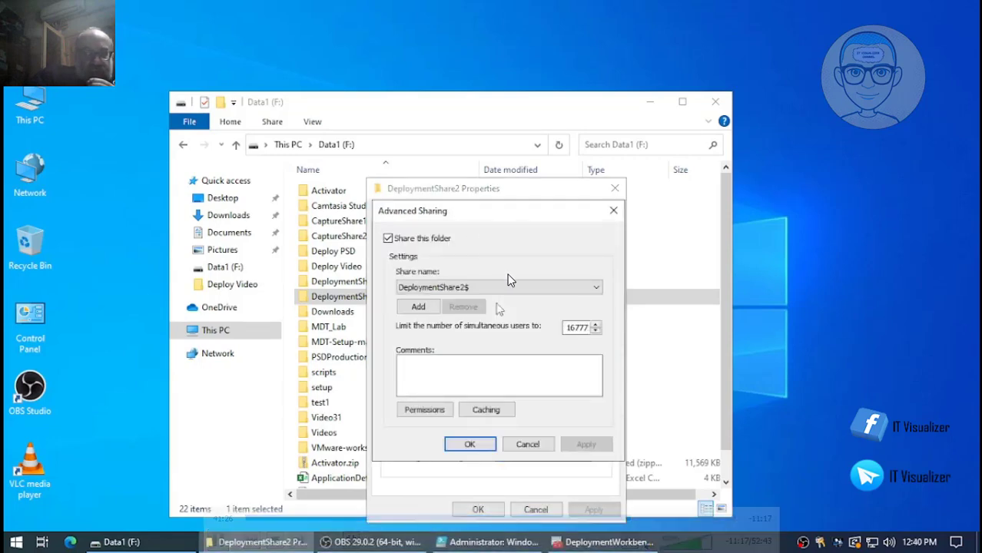
click(431, 407)
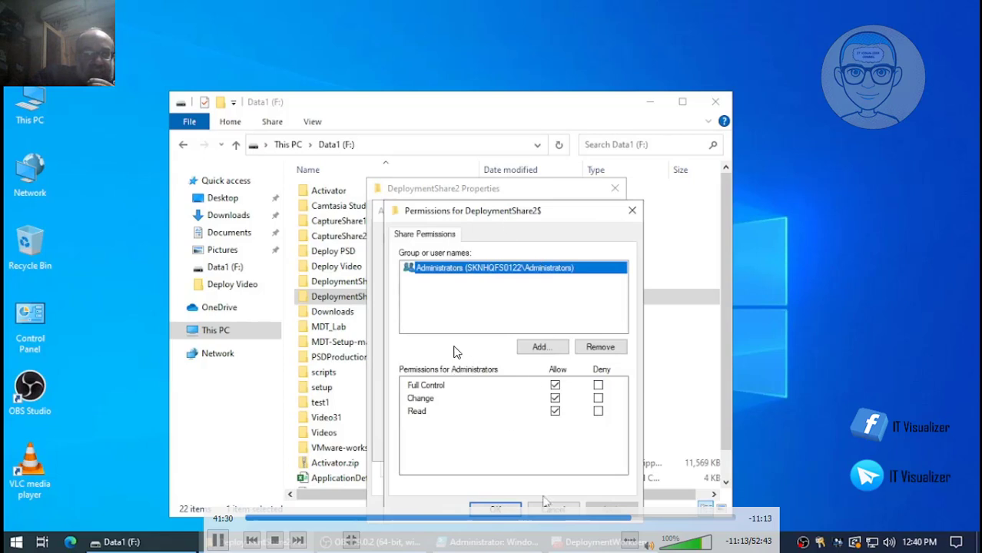
key(Escape)
click(530, 447)
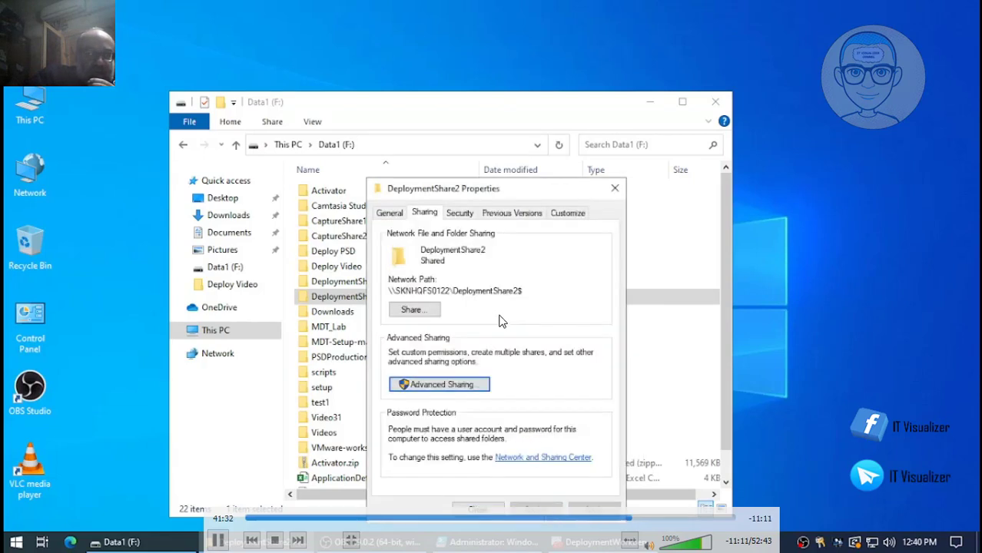
key(Escape)
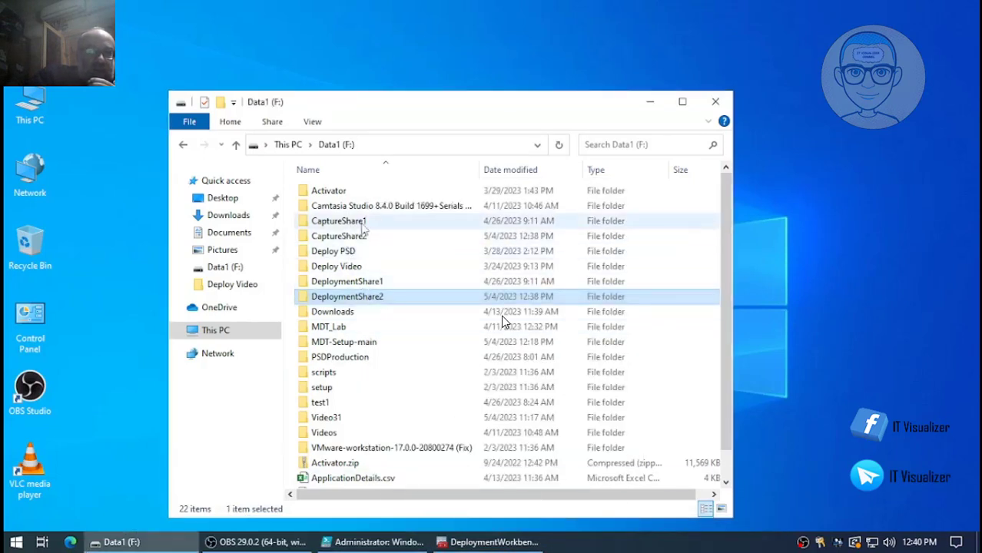
- Show CaptureShare2$'s share permissions through its Advanced Sharing settings
right_click(358, 236)
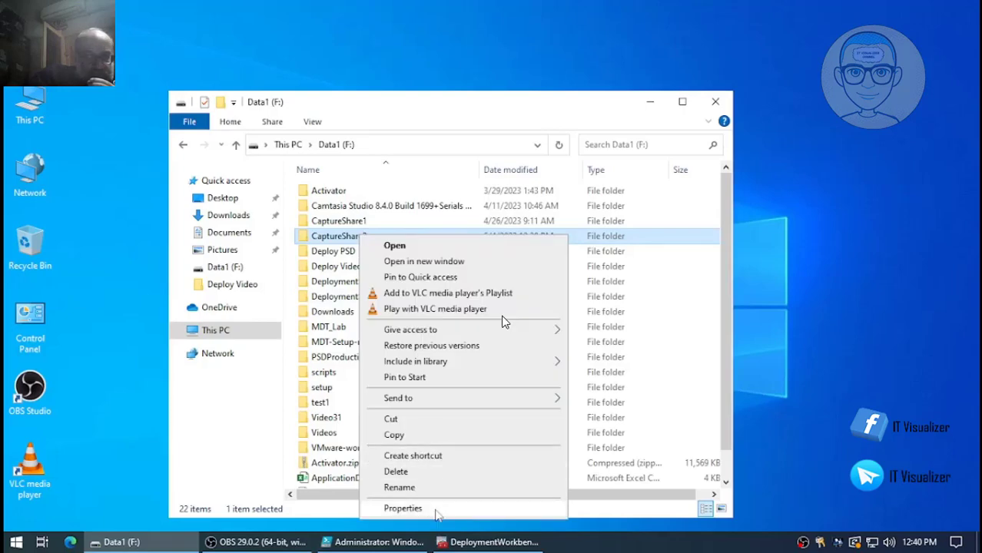
click(407, 508)
click(460, 213)
click(422, 213)
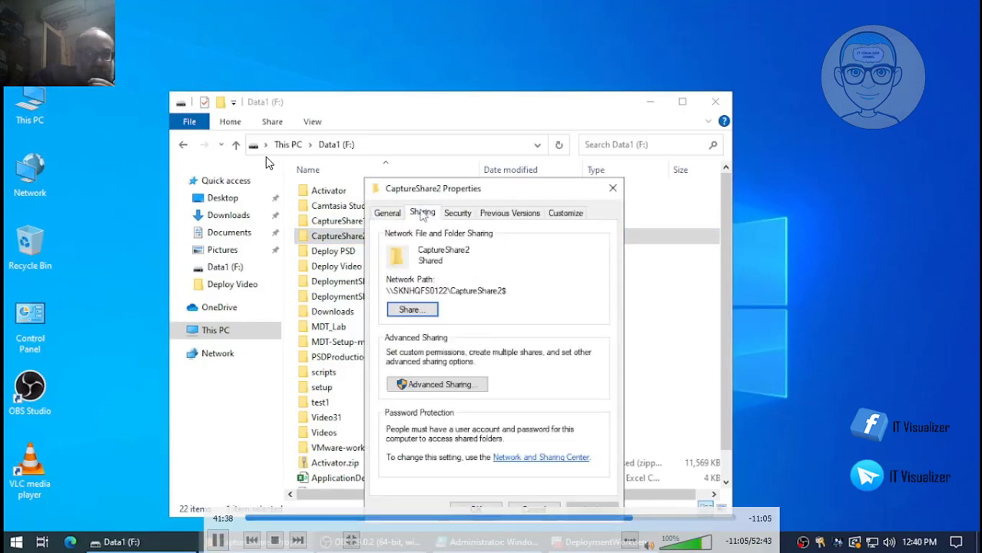
click(461, 384)
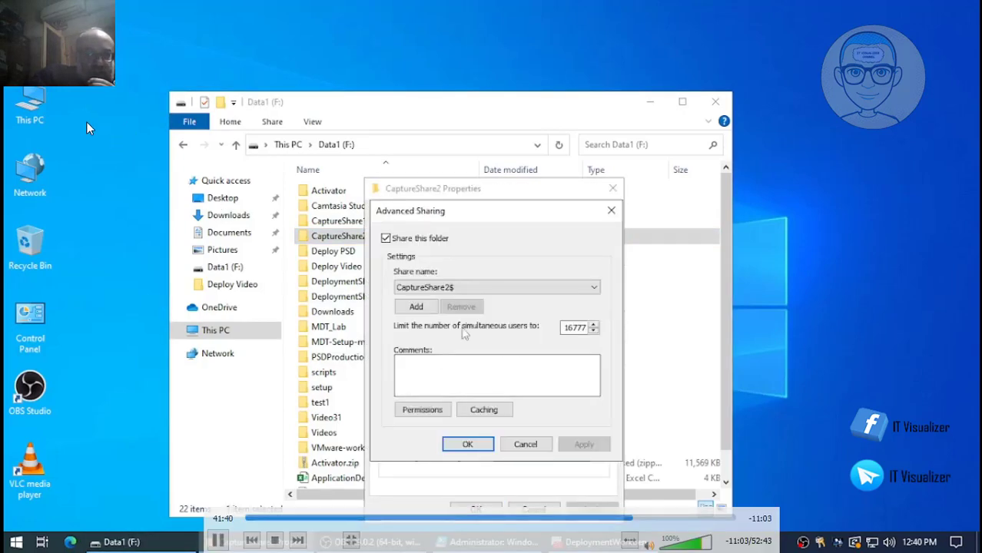
click(421, 408)
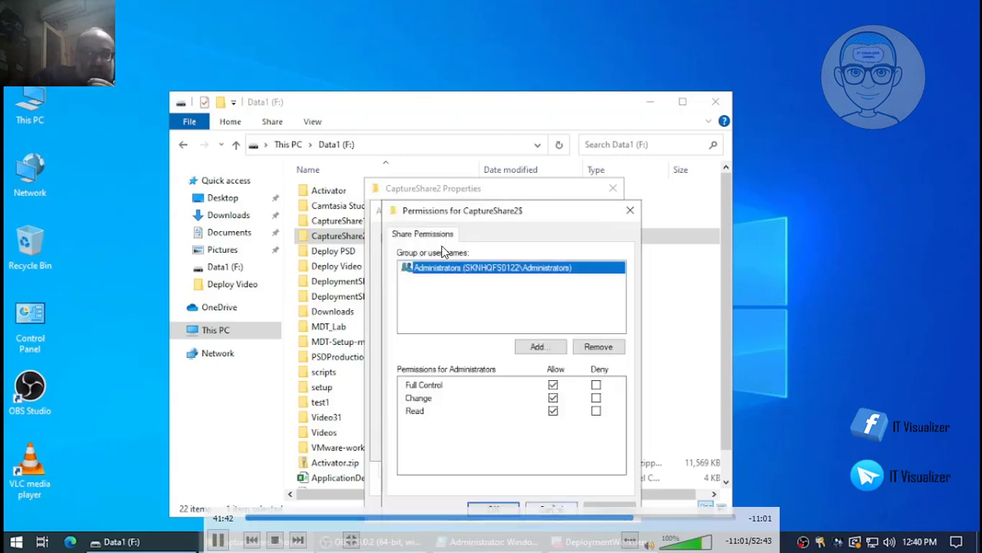
- Close the CaptureShare2$ Permissions and Advanced Sharing dialogs, leaving Administrators with Full Control
click(550, 508)
click(525, 445)
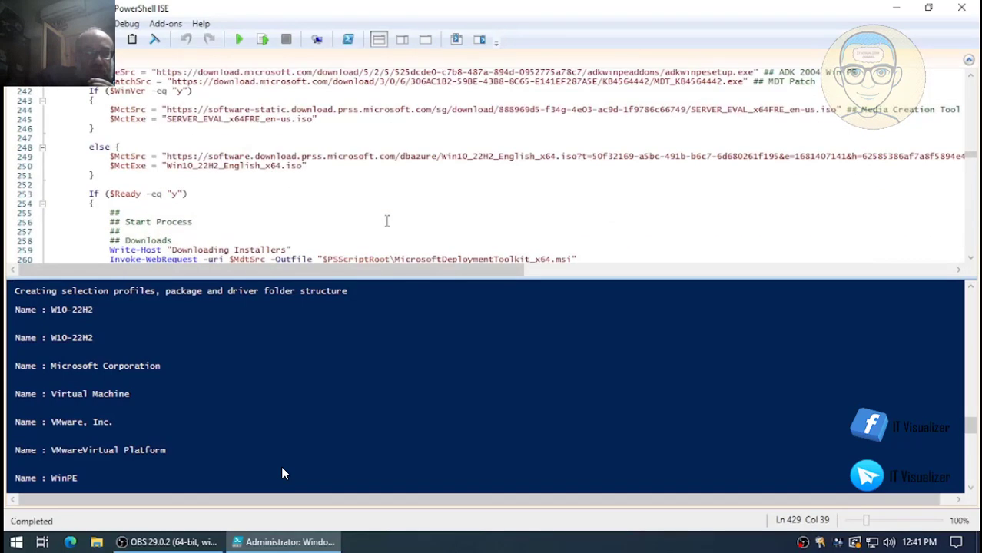
scroll(345, 223, down, 1)
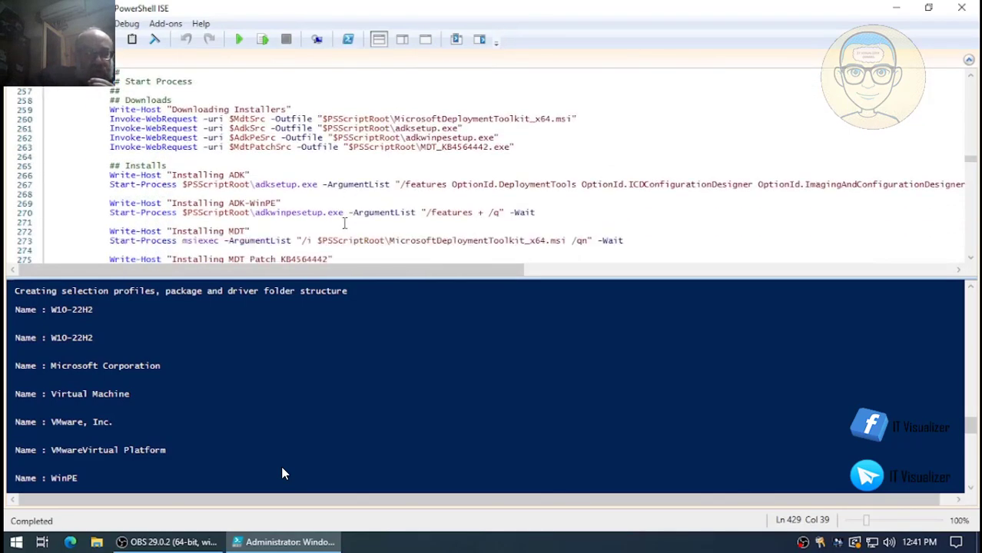
scroll(345, 222, down, 2)
scroll(345, 223, down, 2)
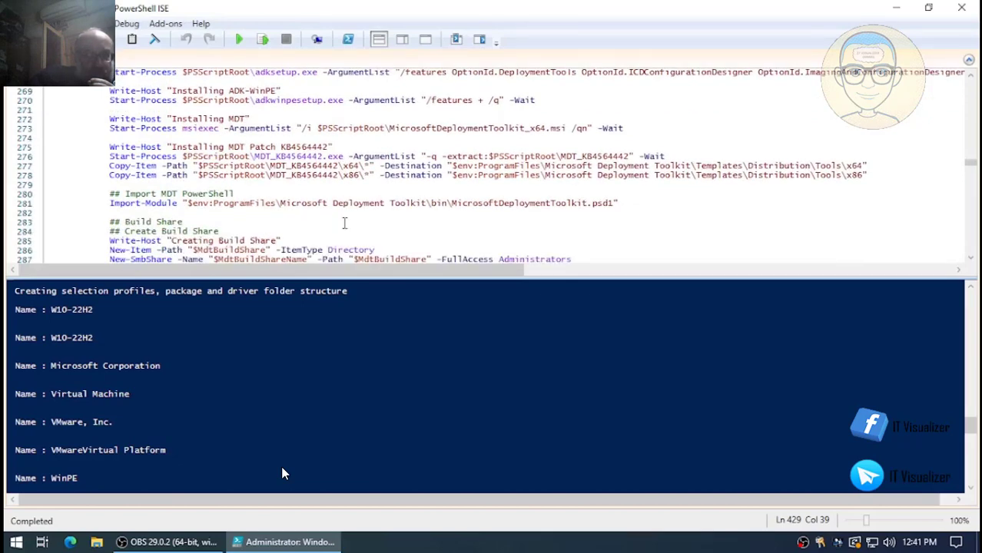
scroll(345, 223, down, 1)
scroll(344, 223, up, 2)
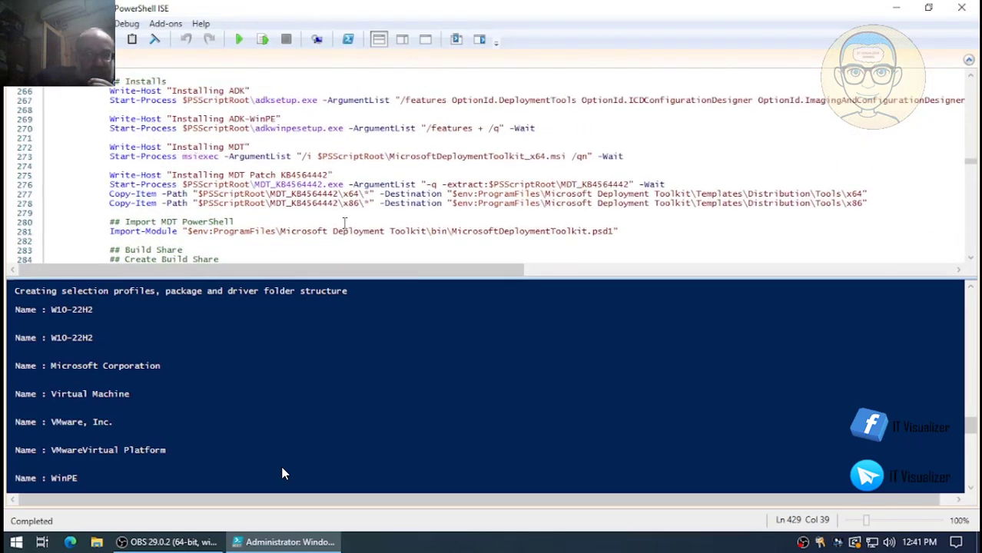
scroll(345, 222, up, 7)
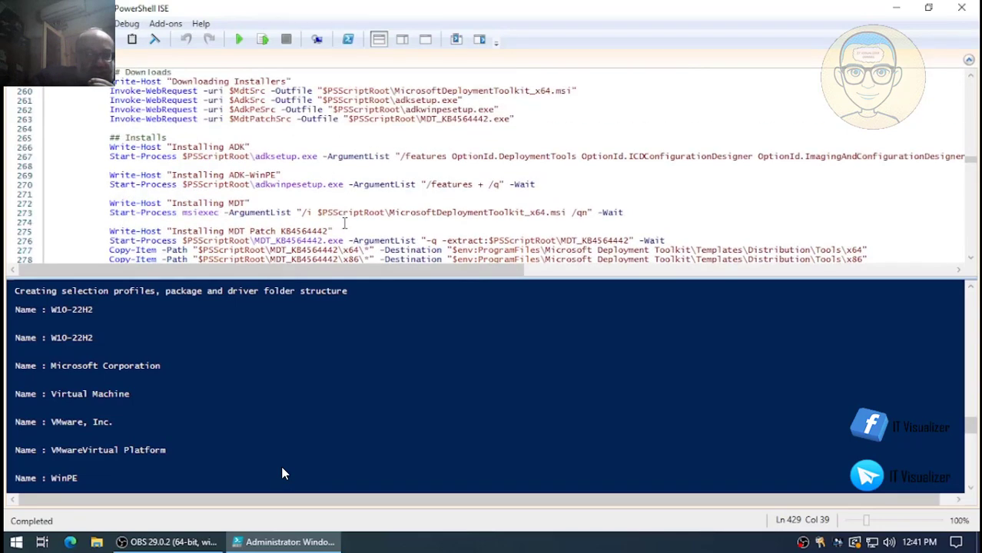
scroll(329, 232, up, 6)
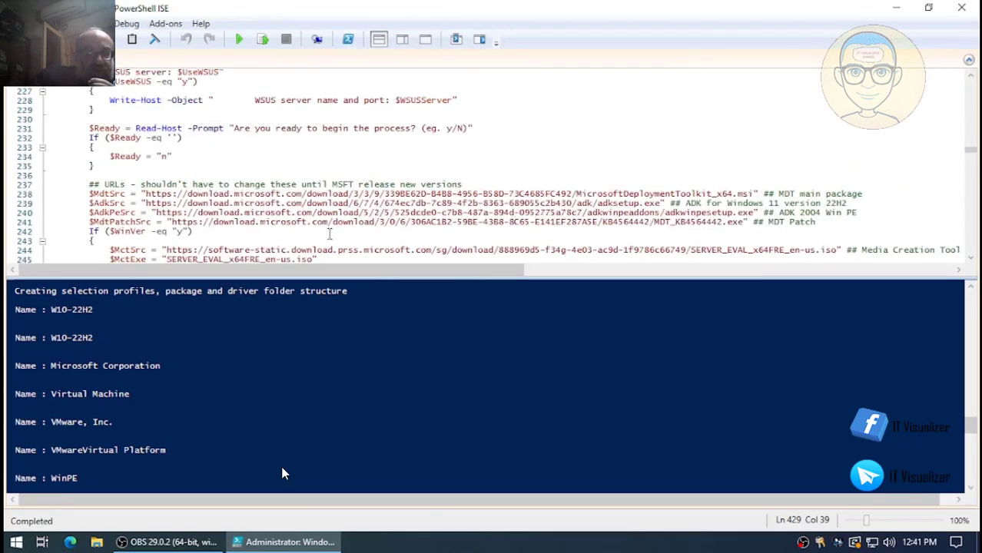
scroll(330, 232, up, 12)
scroll(330, 233, down, 12)
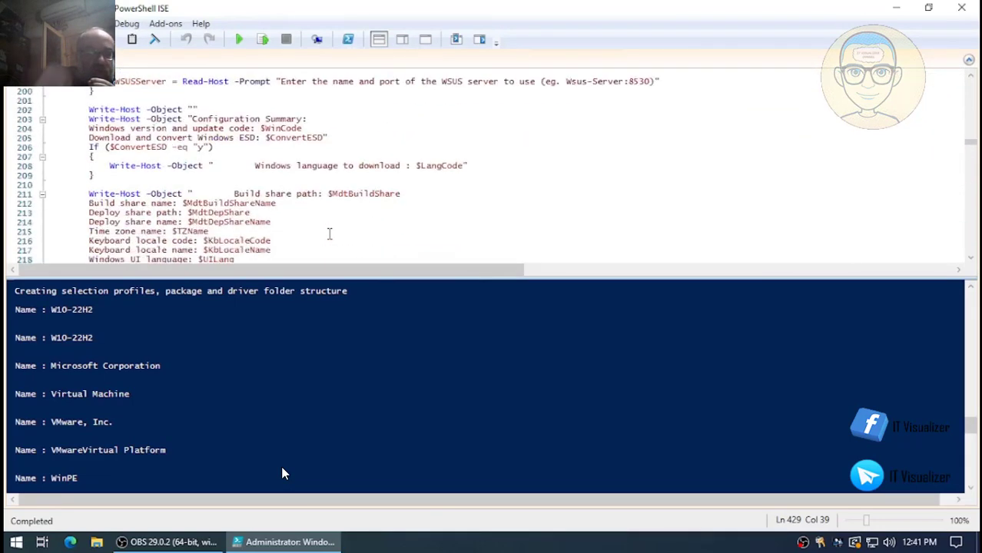
scroll(329, 233, down, 20)
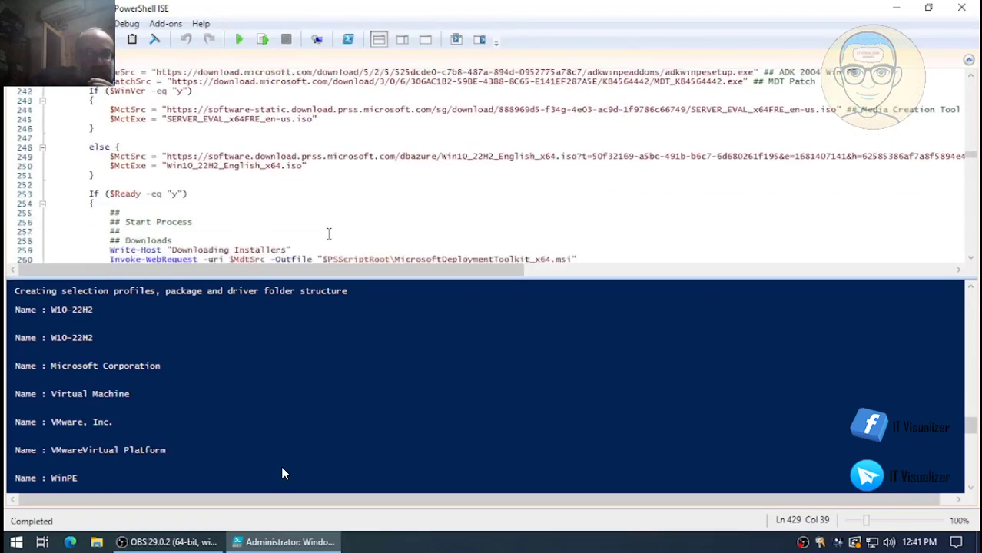
scroll(328, 232, down, 15)
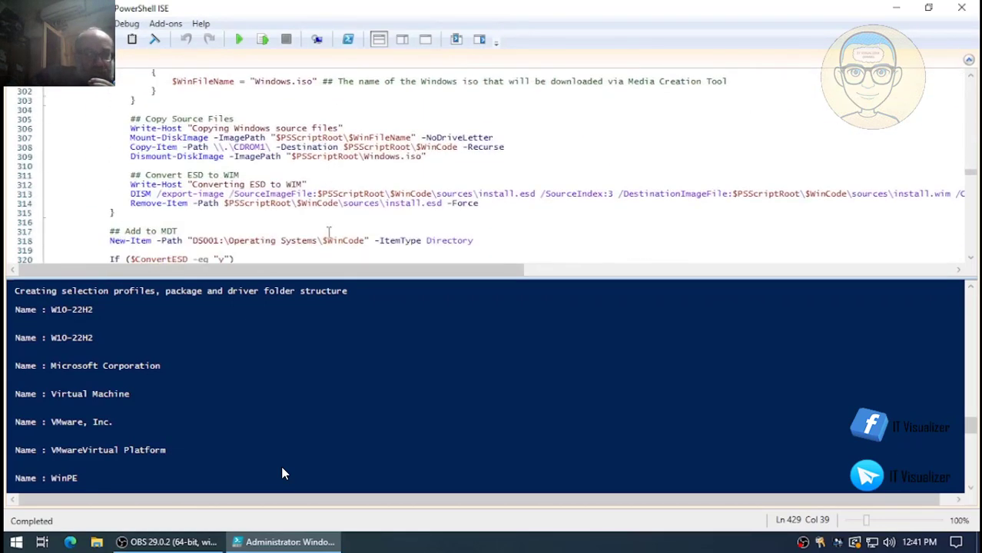
scroll(329, 232, down, 4)
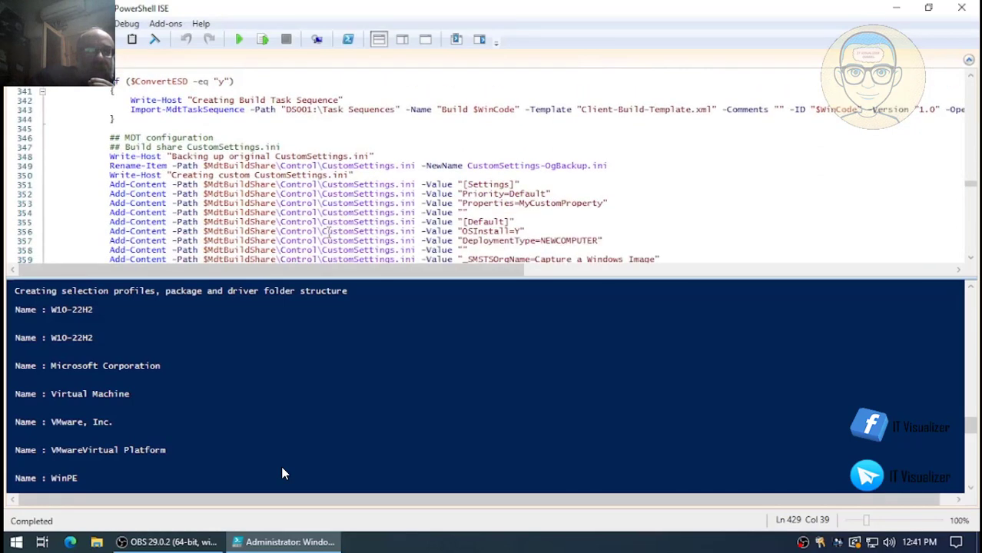
scroll(328, 232, up, 12)
scroll(329, 232, up, 9)
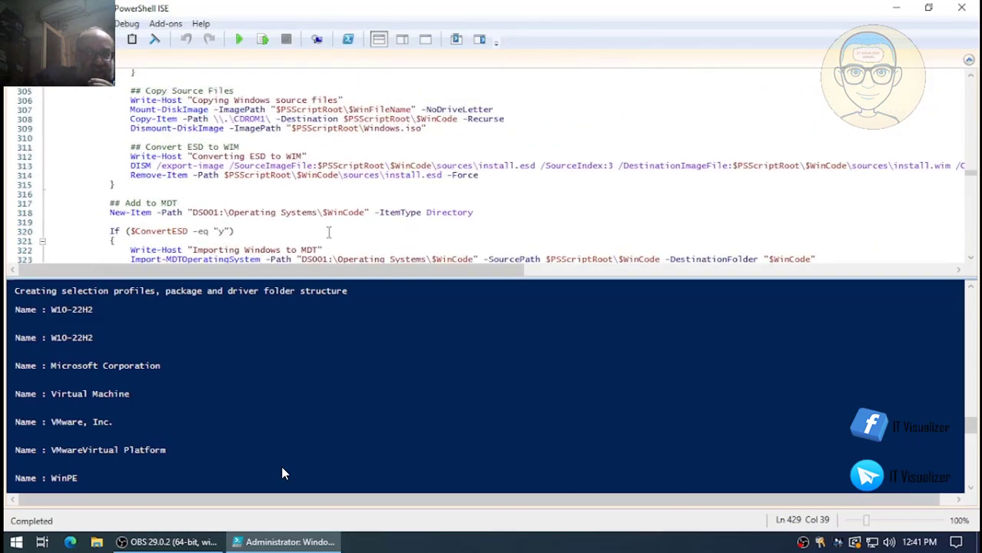
scroll(328, 232, up, 6)
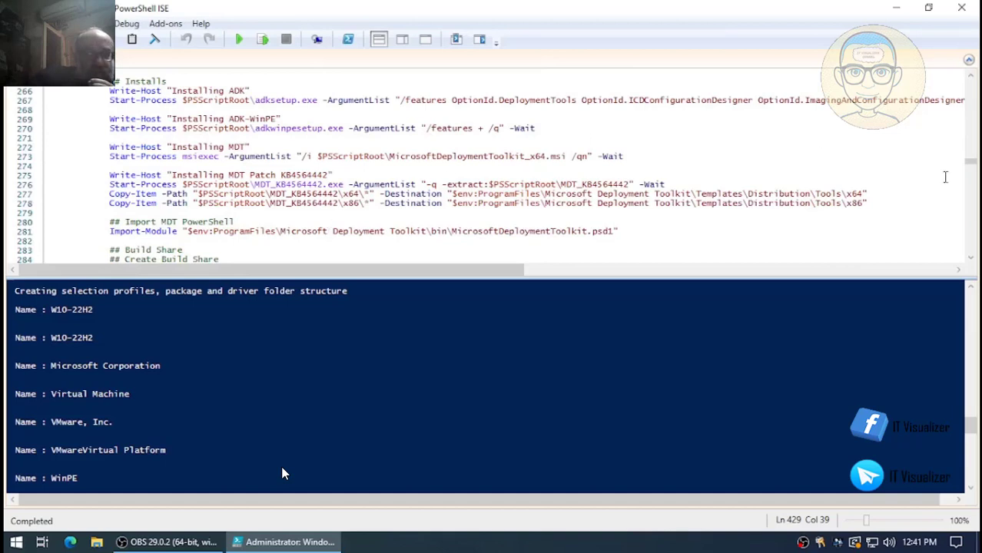
click(873, 196)
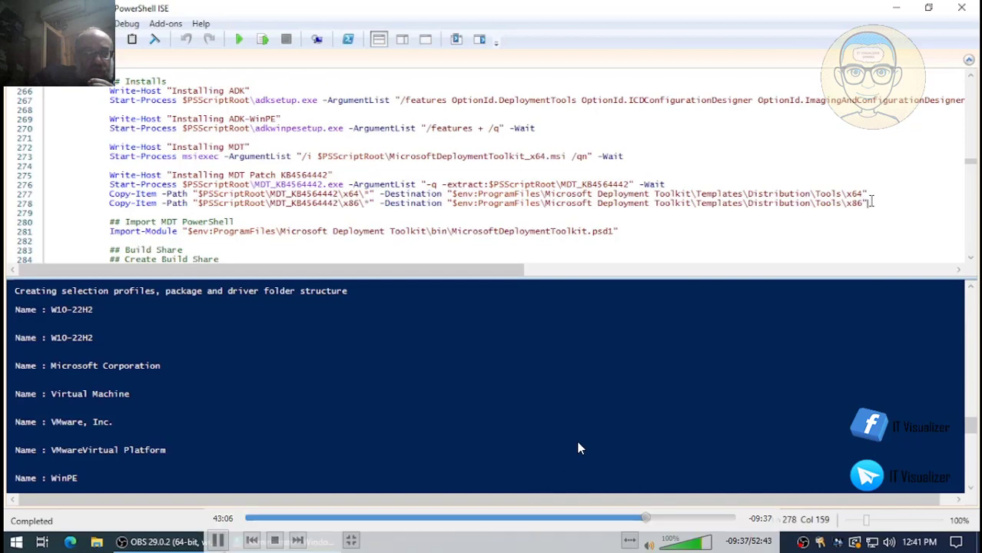
- Add an indented write-host heading 'Installing Additional Fixes' below the copy commands
key(Return)
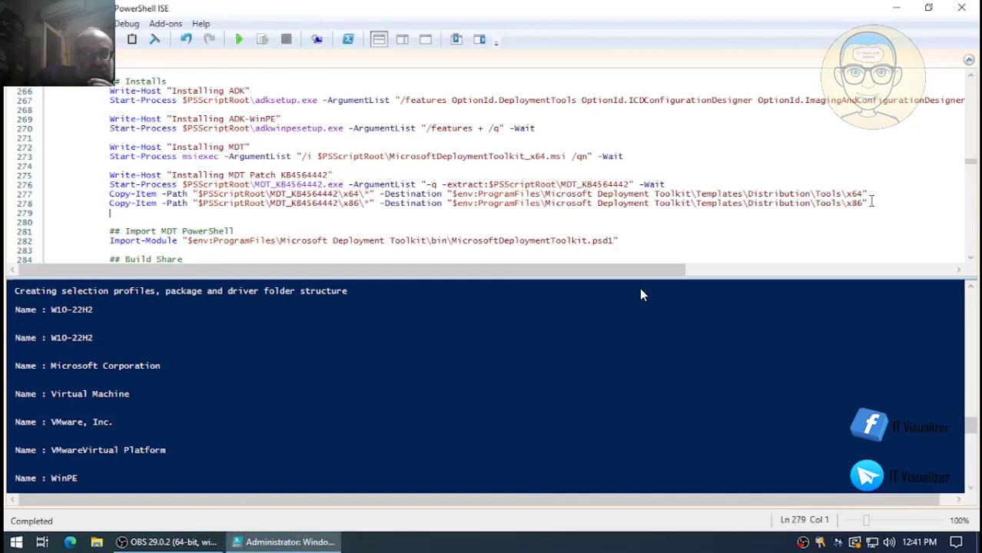
key(Return)
key(Tab)
key(Tab)
key(Tab)
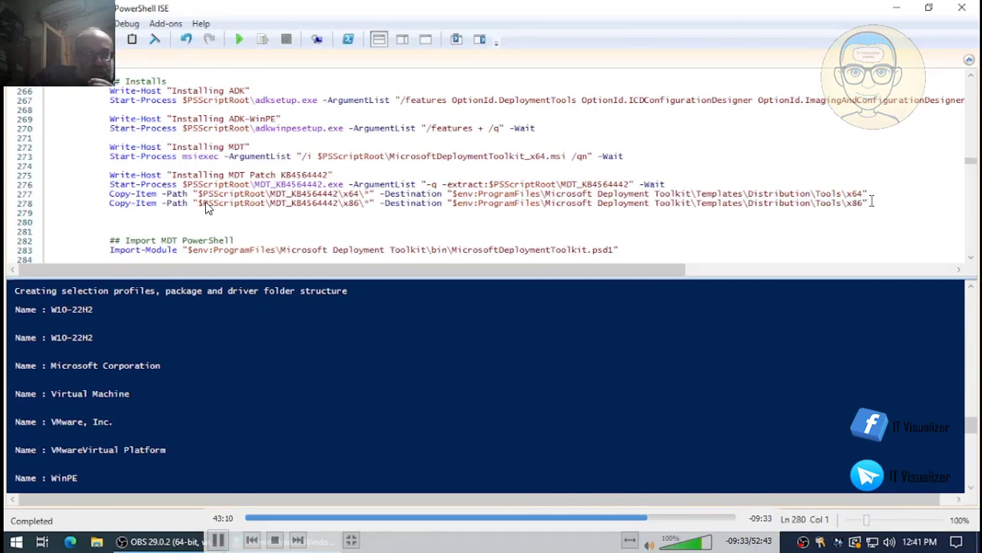
text(write)
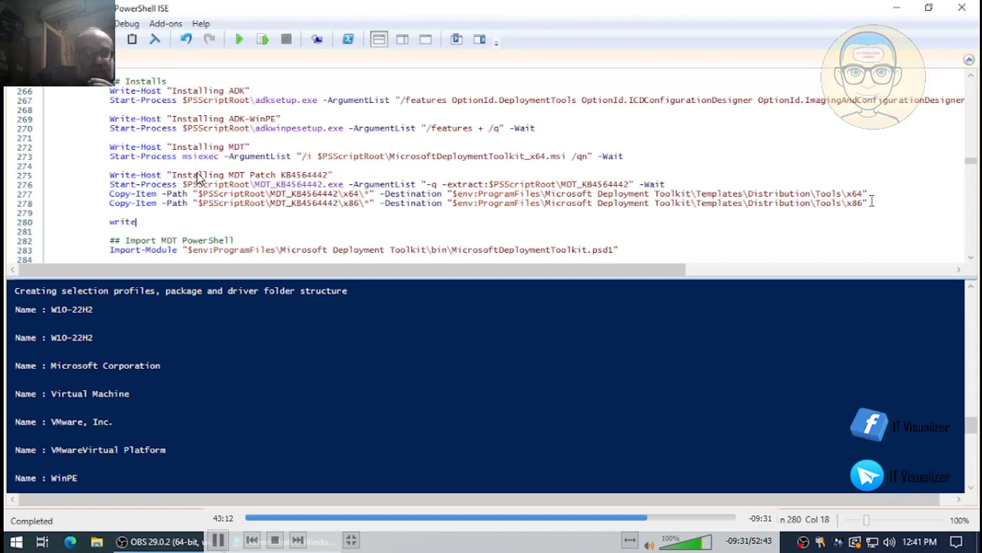
text(-host)
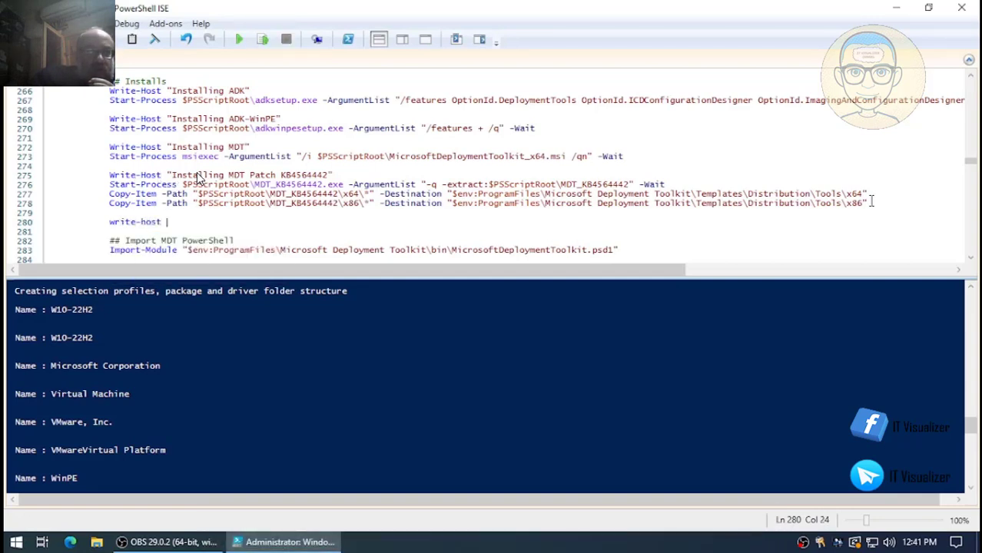
text( "Insat)
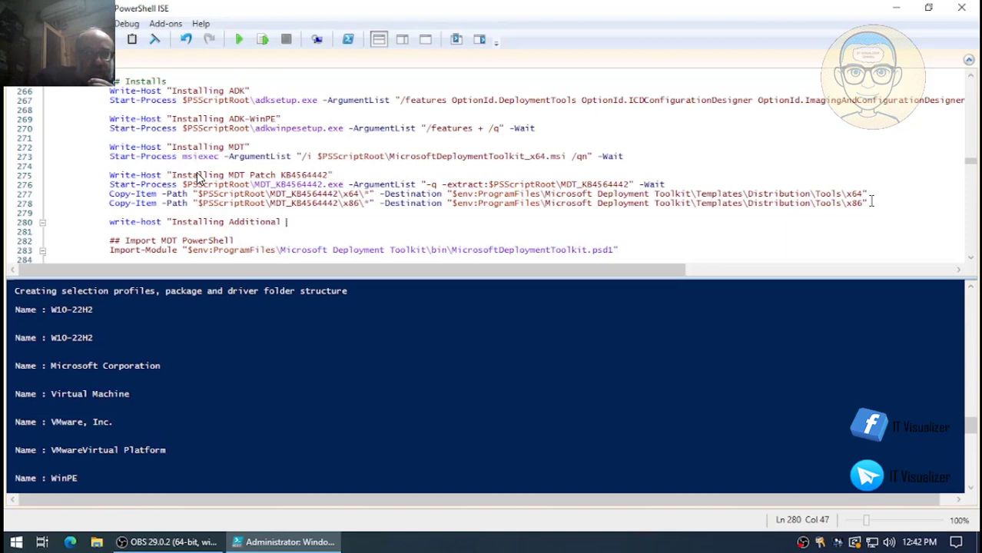
text(xes")
key(Return)
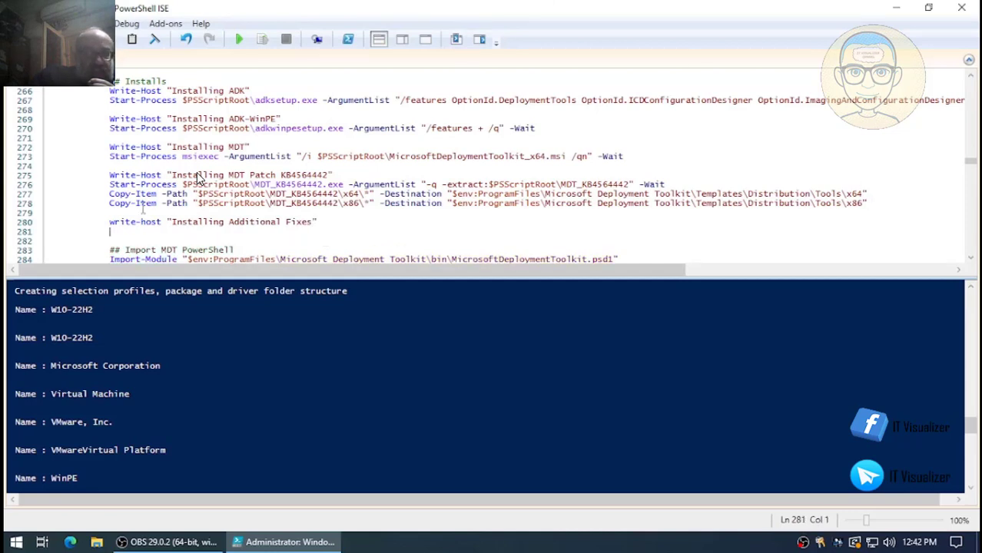
- Paste two copies of the x64 Copy-Item line under the new heading, starting at line 281
mouse_move(111, 194)
mouse_down()
mouse_move(868, 203)
mouse_move(109, 193)
mouse_up()
key(ctrl+c)
click(868, 193)
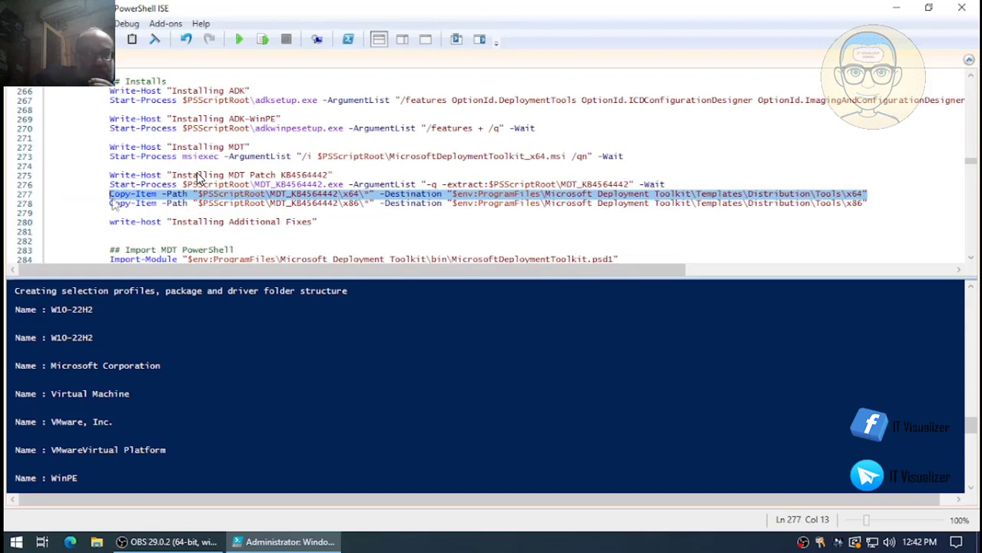
click(114, 231)
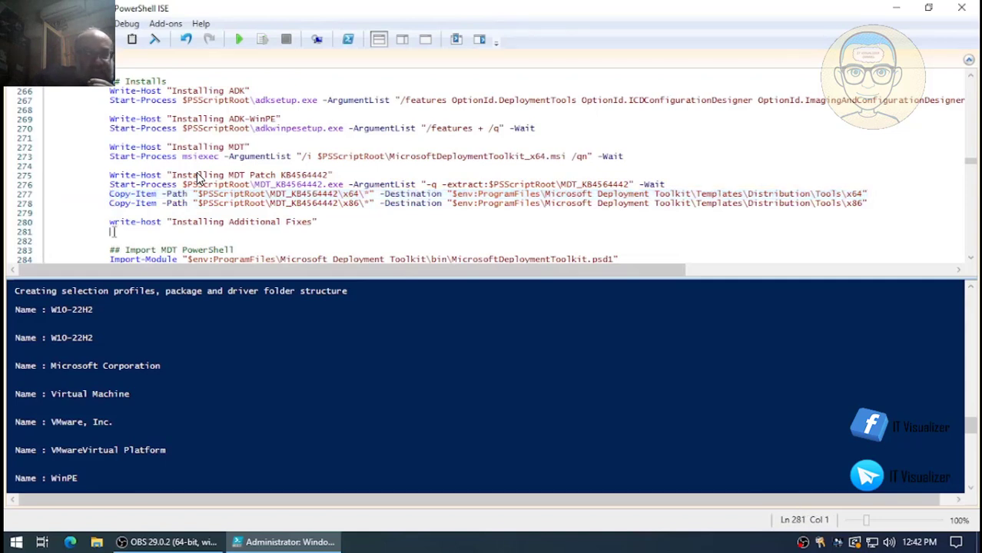
key(ctrl+v)
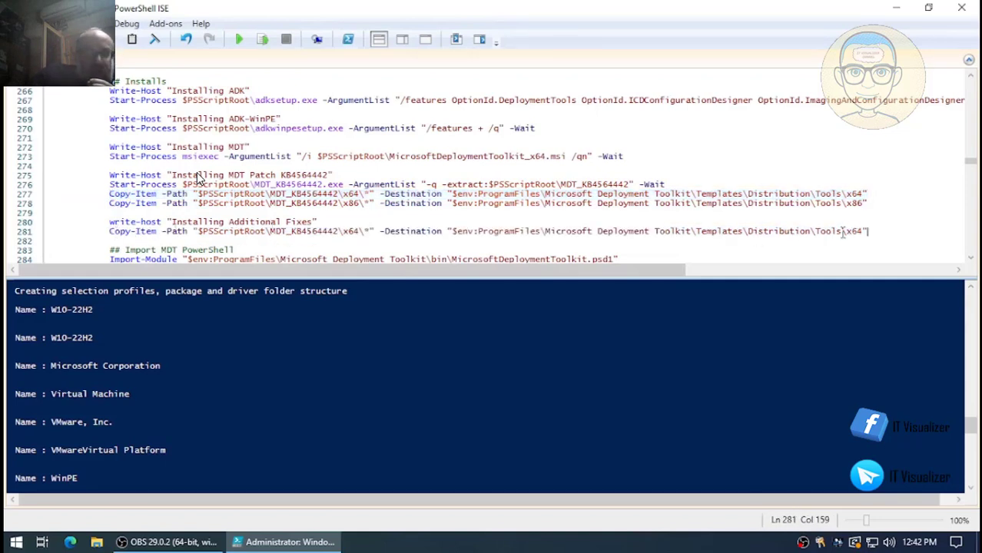
key(Return)
key(ctrl+v)
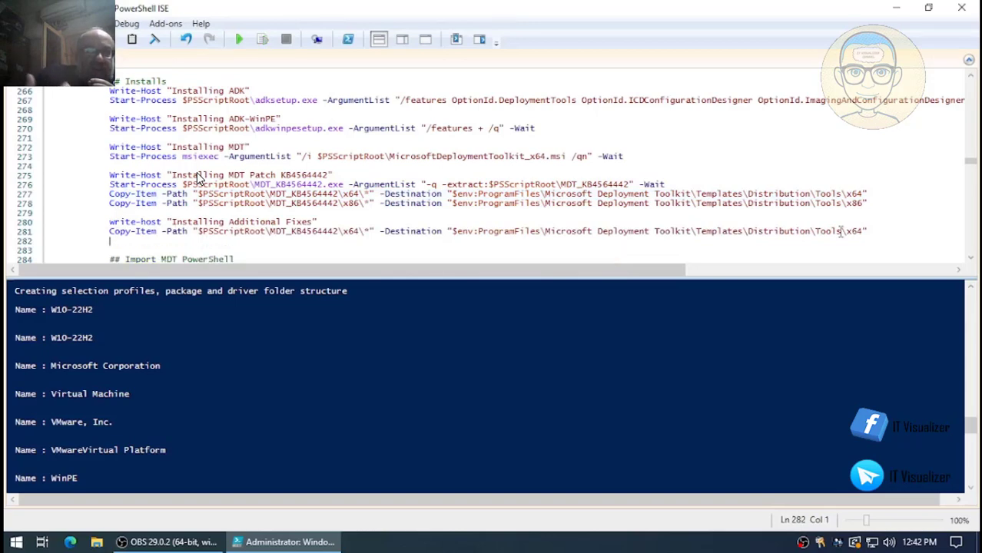
click(169, 541)
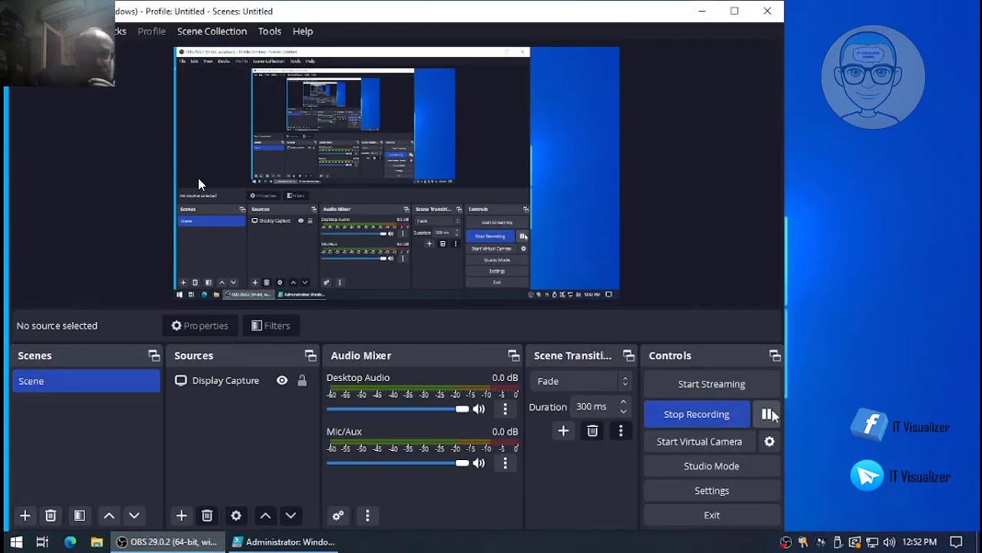
- Copy all items in the MDT Additional Fixes folder on drive E:
click(702, 10)
double_click(42, 110)
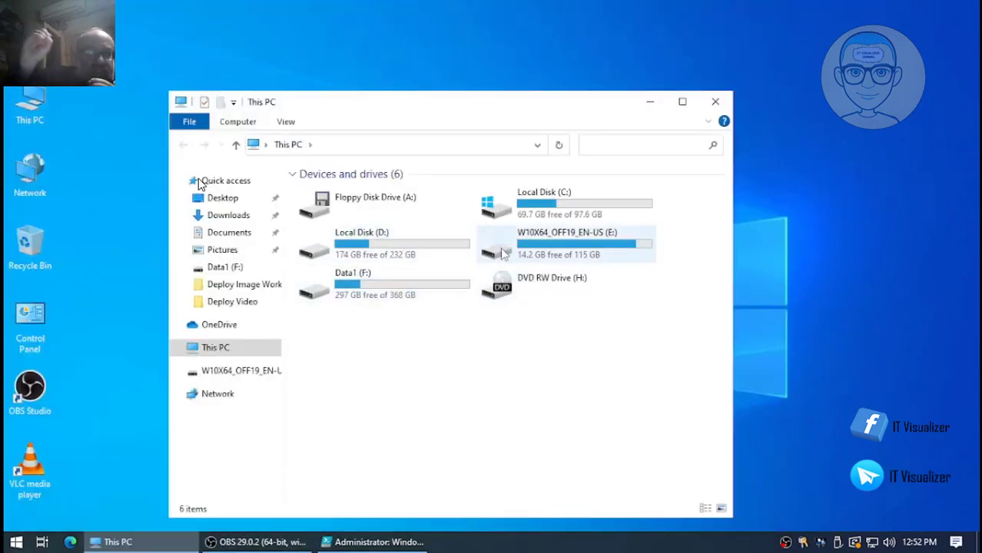
double_click(503, 250)
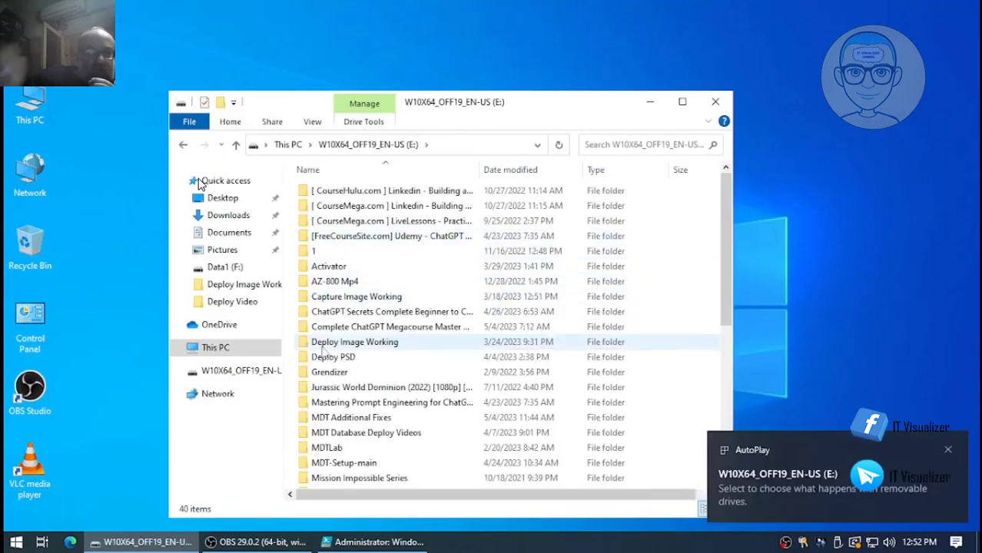
scroll(522, 342, down, 3)
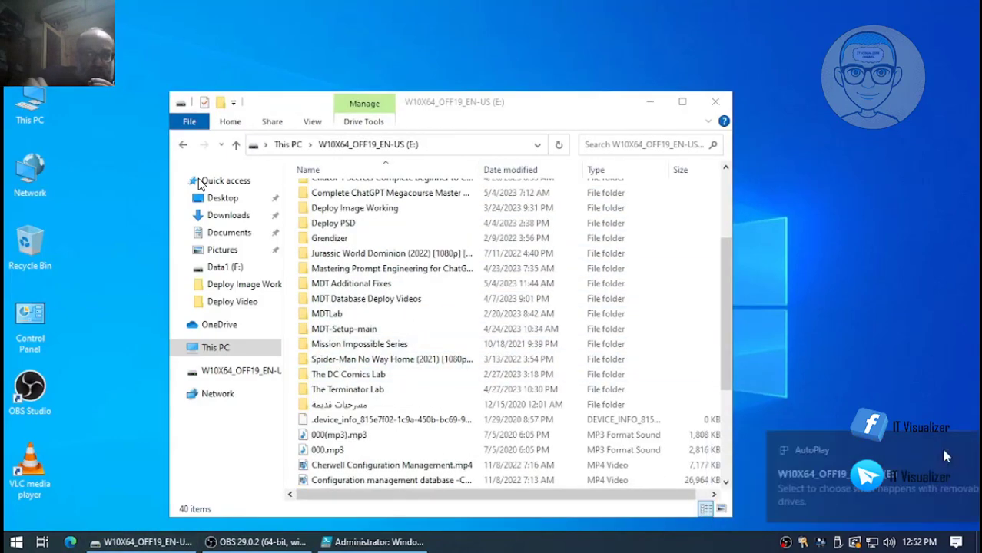
click(946, 448)
scroll(367, 324, up, 3)
double_click(384, 372)
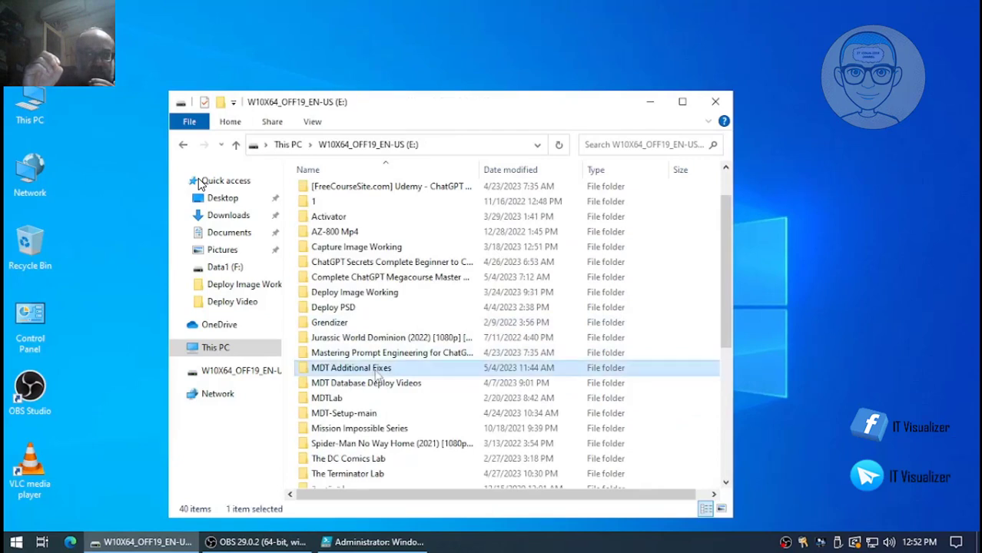
click(375, 225)
key(ctrl+a)
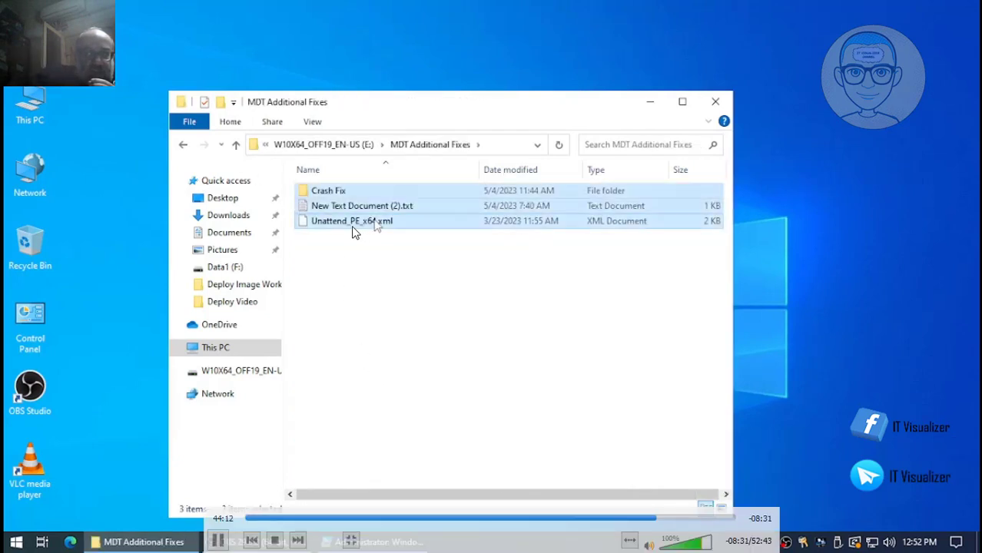
right_click(347, 207)
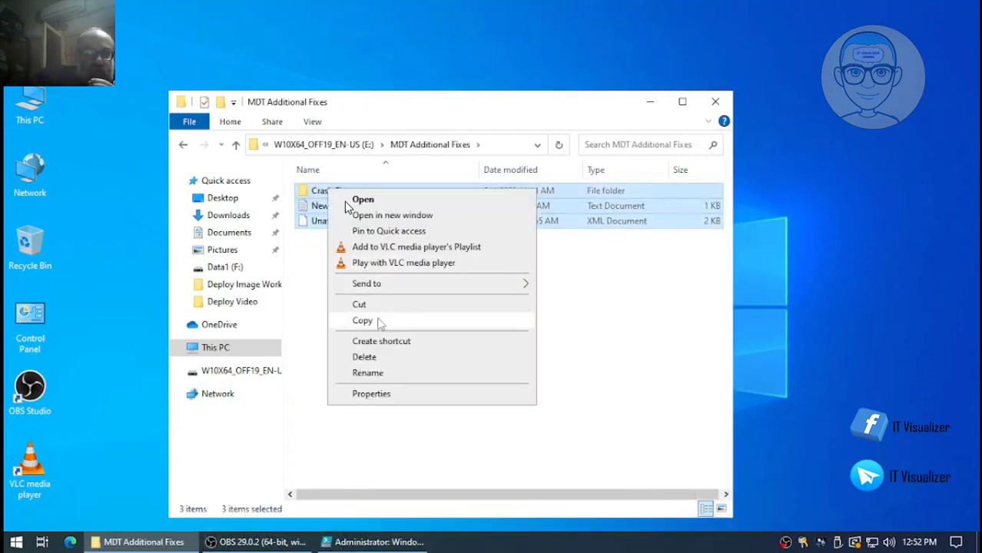
click(377, 320)
- Paste the fixes into the MDT-Setup-main folder on Data1 (F:)
click(259, 347)
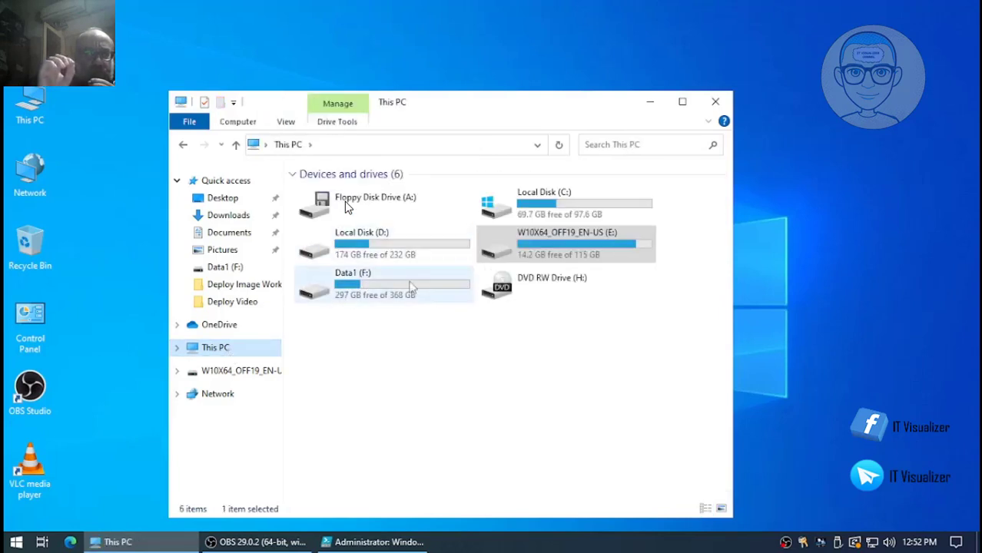
double_click(350, 292)
double_click(358, 344)
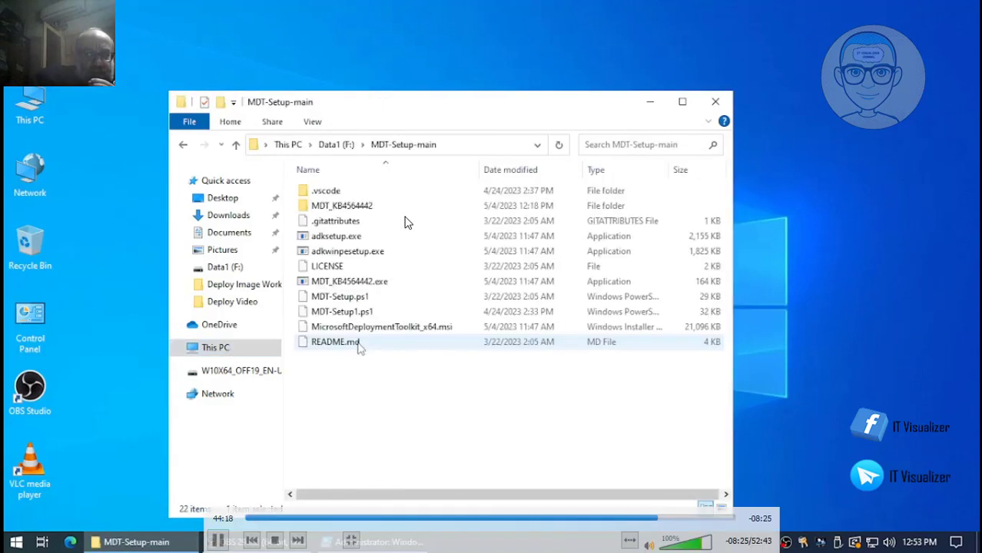
right_click(368, 402)
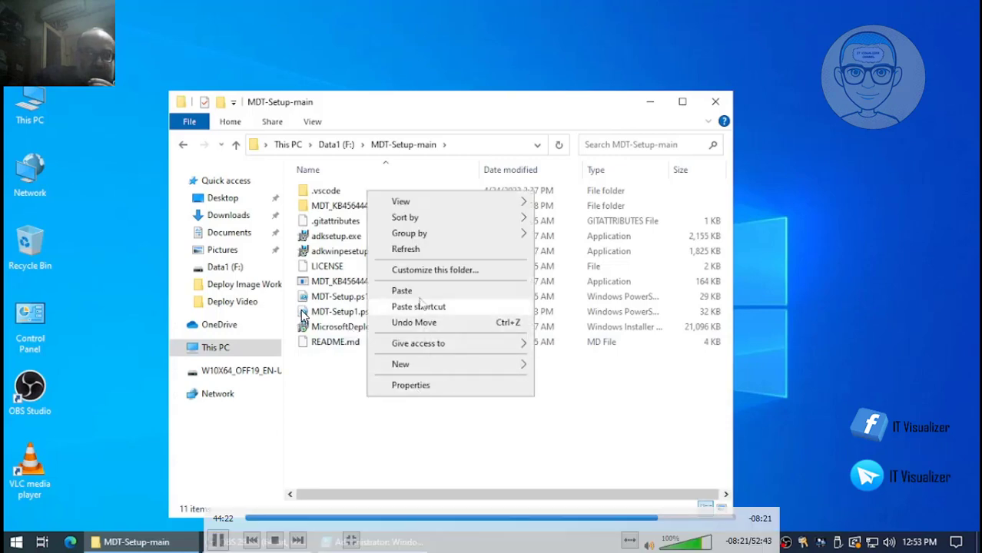
key(Escape)
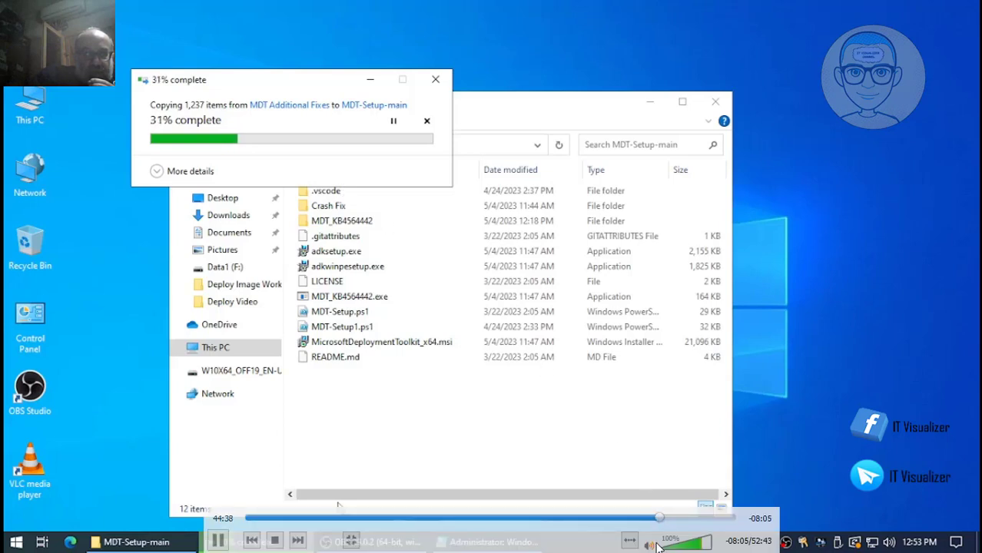
click(666, 519)
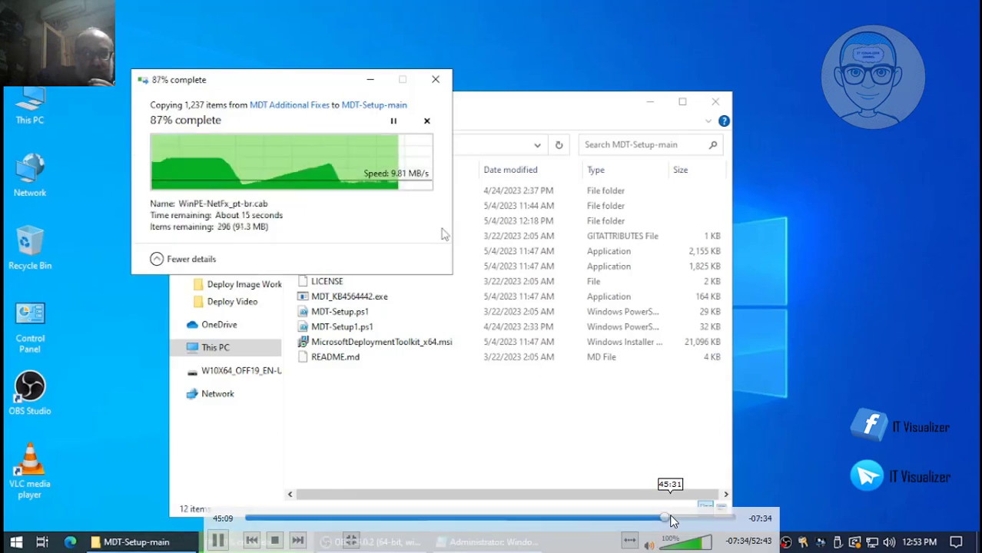
click(671, 520)
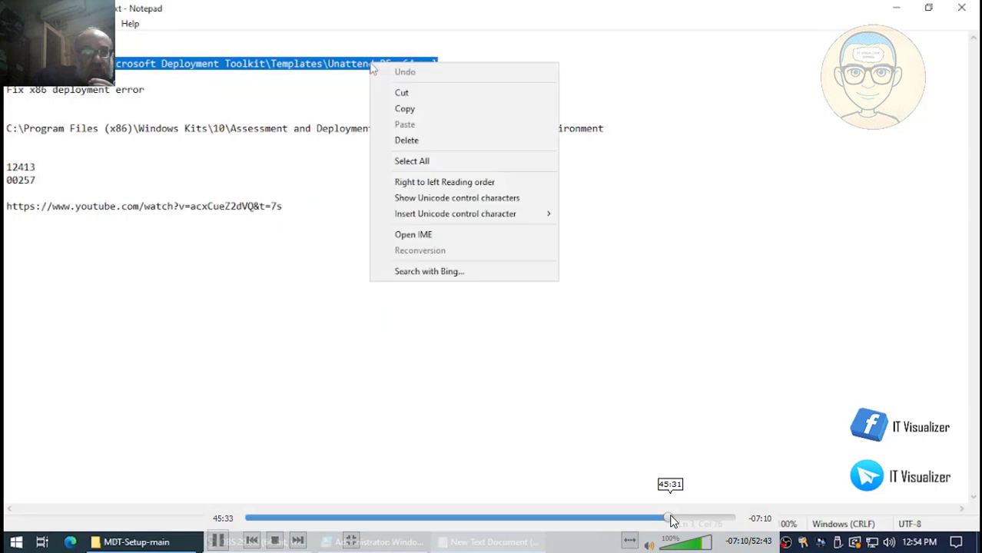
- Leave the Notepad notes and return to the PowerShell ISE script
click(218, 542)
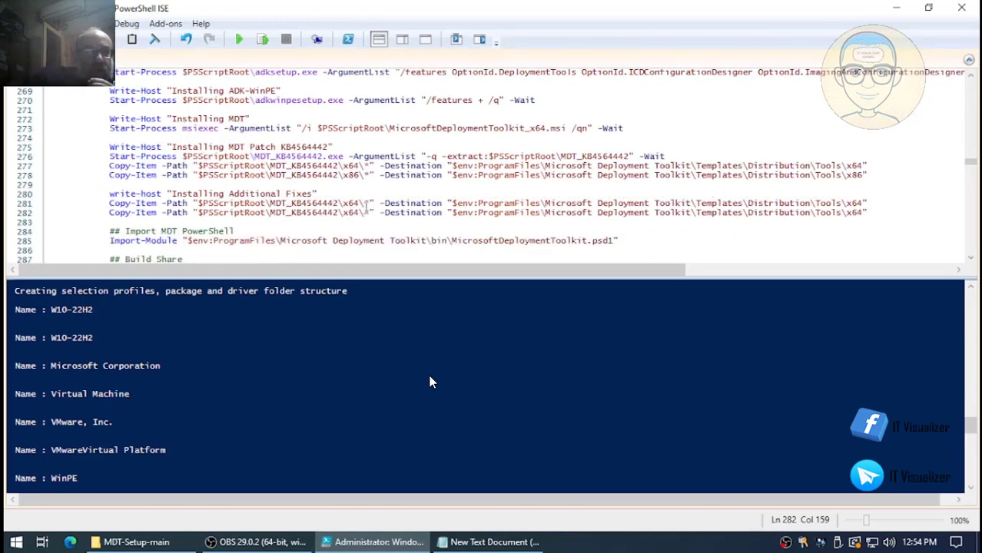
- Switch between open windows via the taskbar, ending on the Startup and Recovery settings
mouse_move(454, 379)
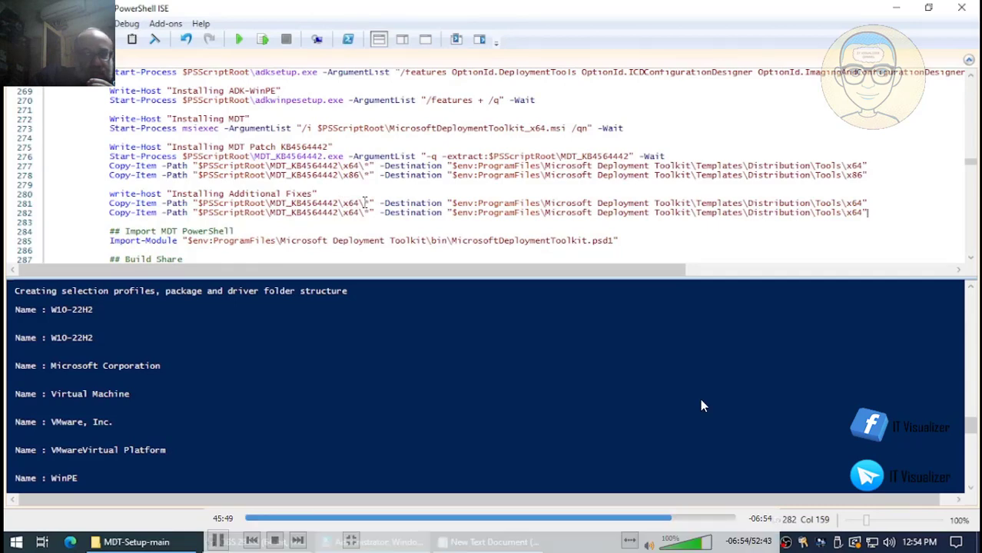
click(678, 518)
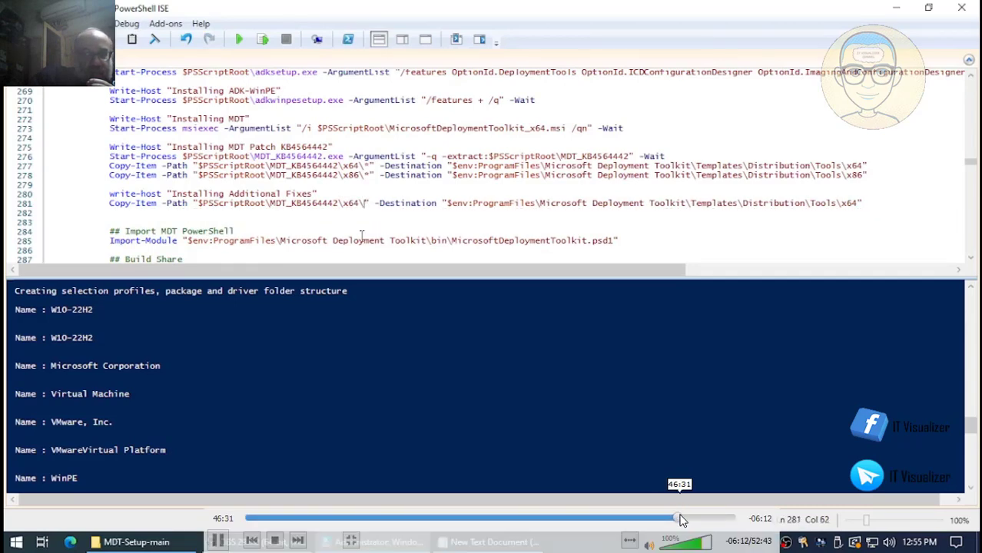
click(686, 518)
click(692, 518)
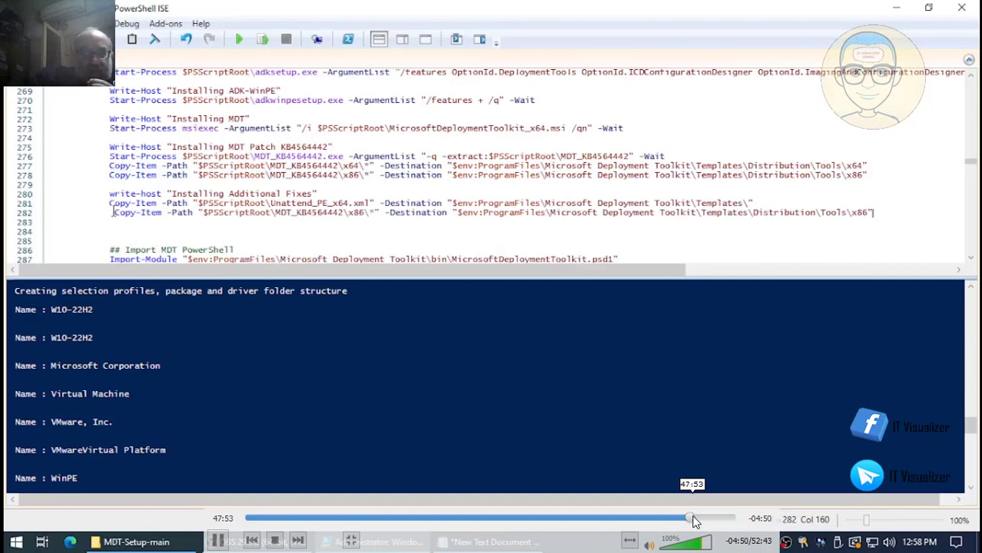
click(219, 540)
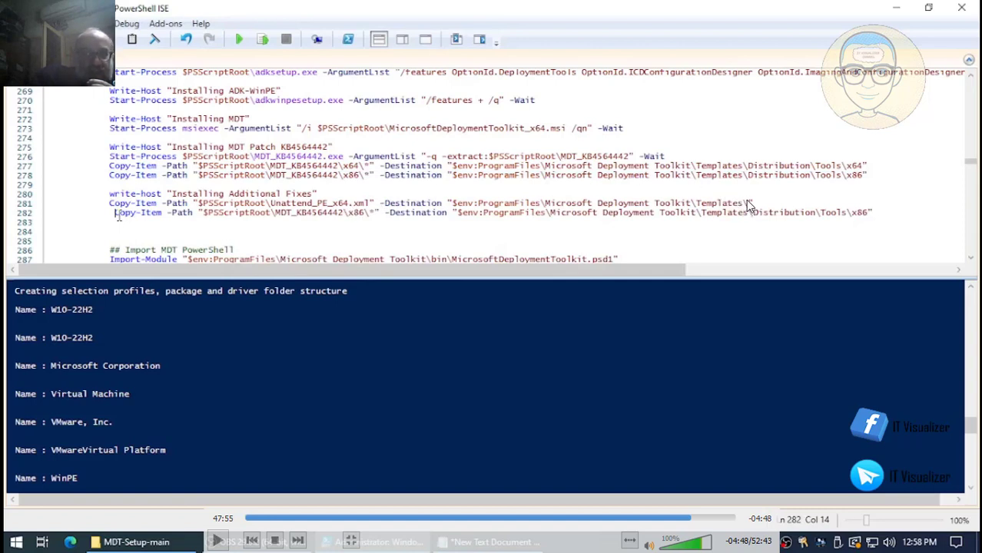
click(698, 518)
click(710, 519)
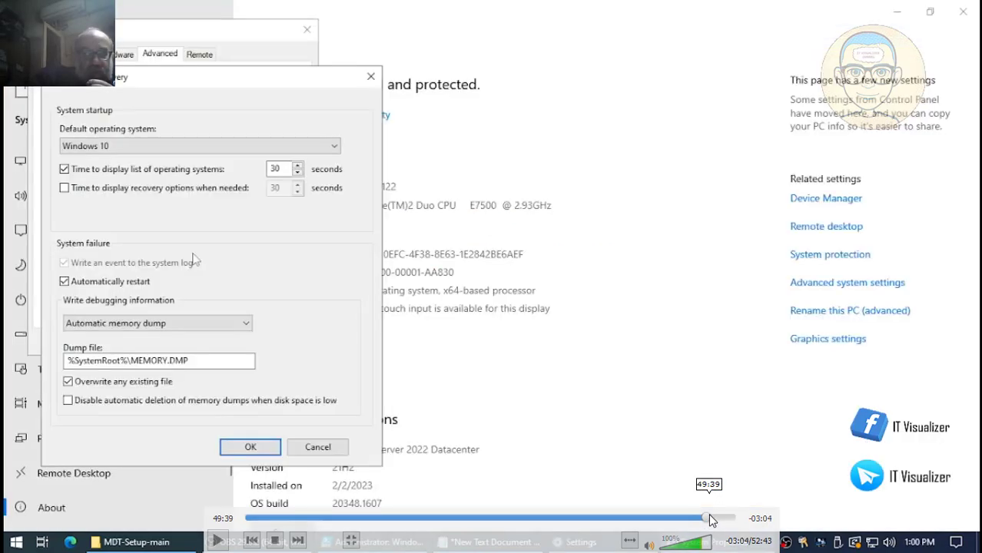